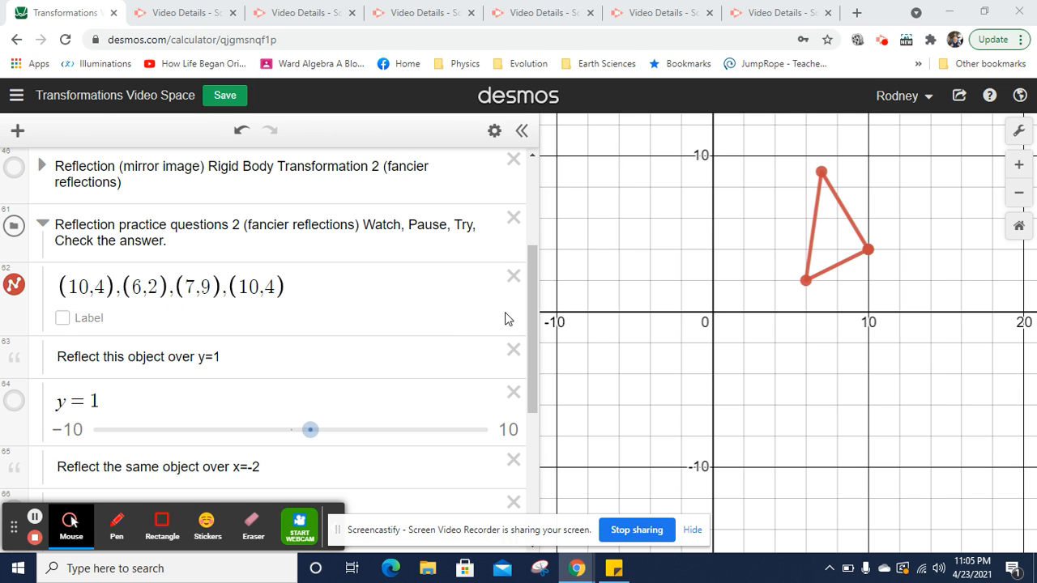
Show the line y=1 and copy the triangle's point list (10,4),(6,2),(7,9),(10,4) into a new expression below it
left_click(15, 402)
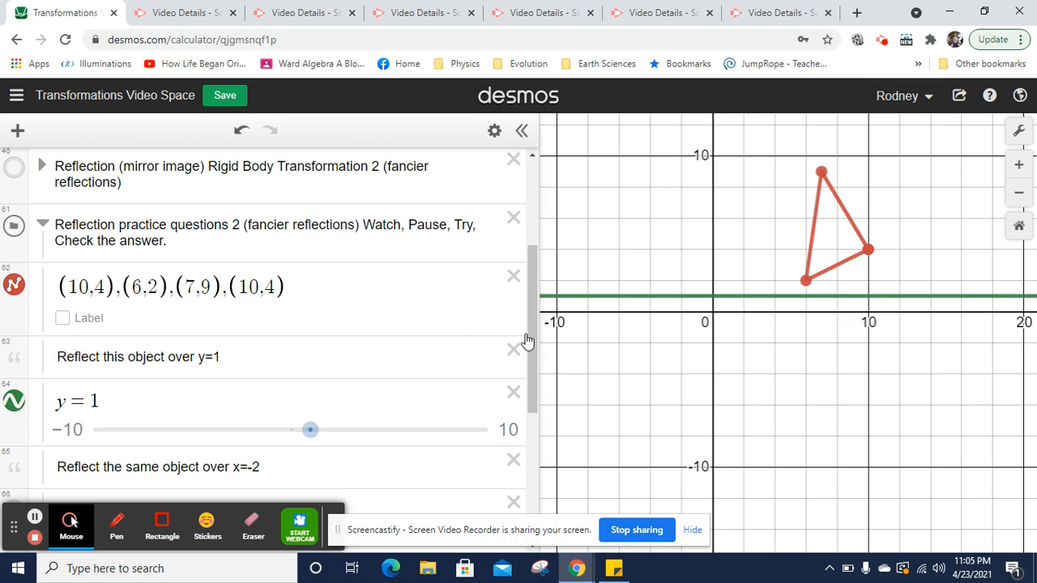
left_click_drag(532, 331, 537, 368)
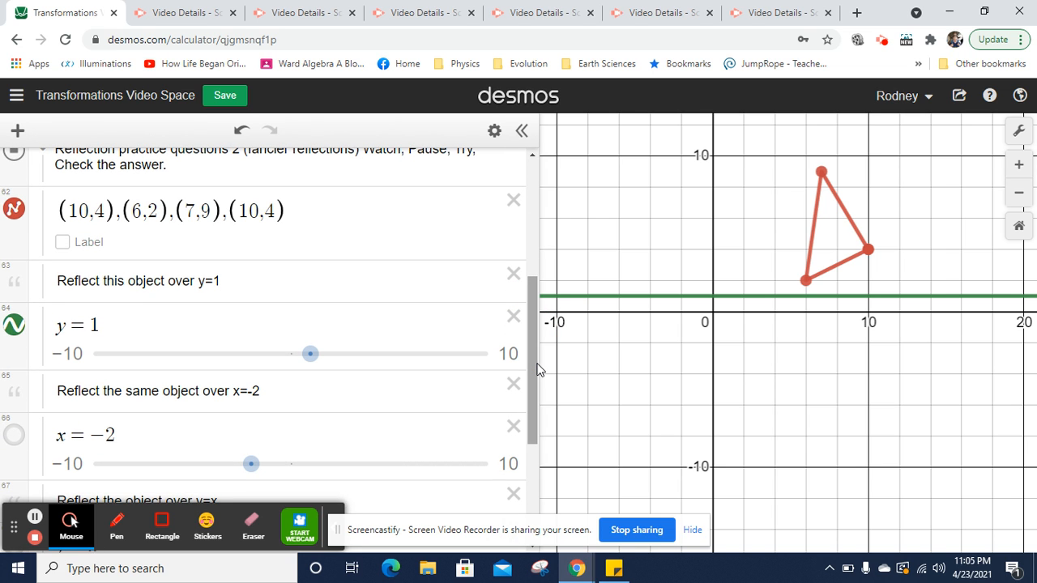
left_click(278, 212)
key("ctrl+a")
key("ctrl+c")
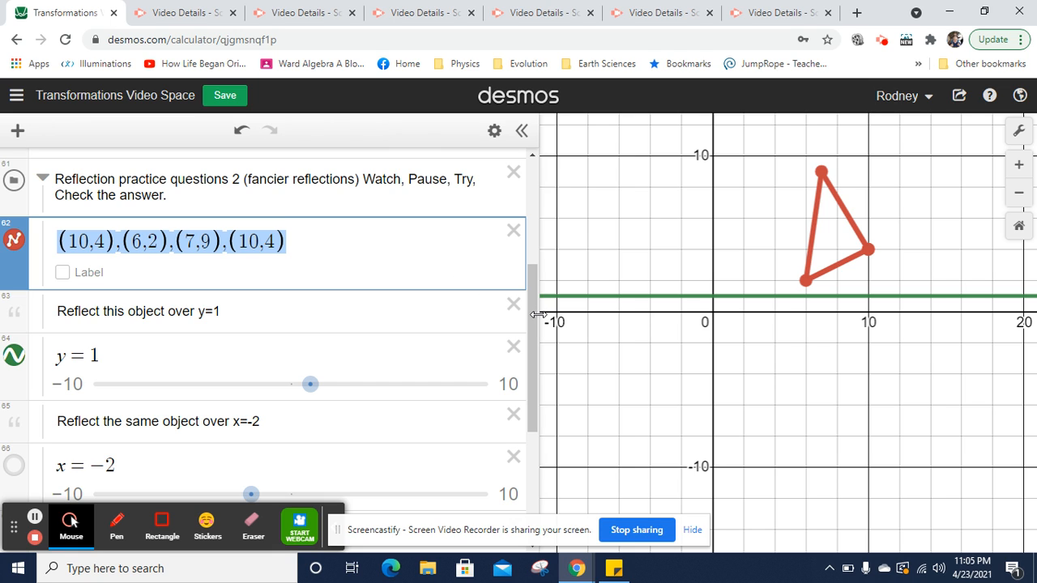
left_click_drag(536, 321, 535, 356)
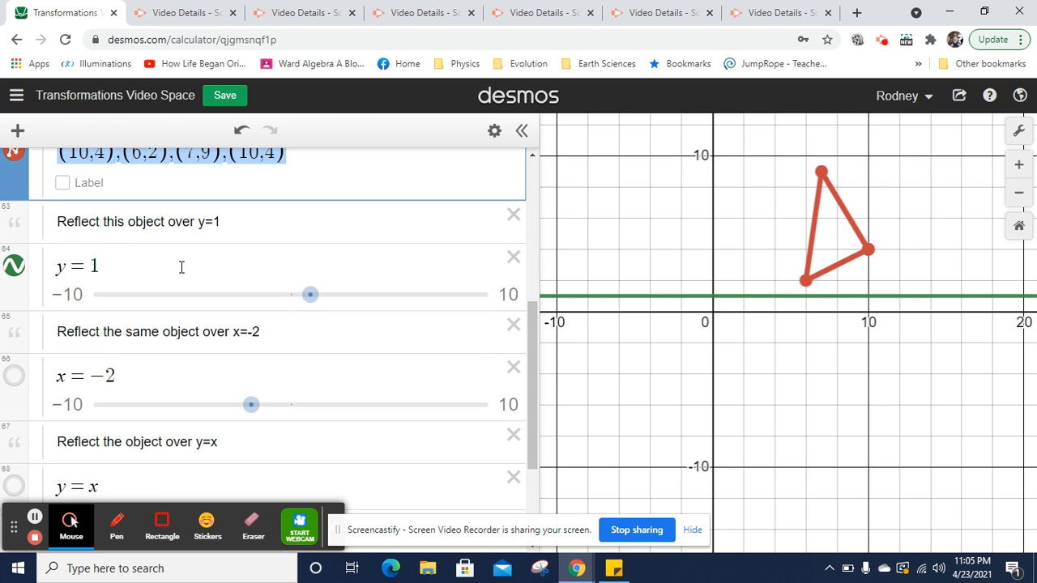
left_click(180, 268)
key("Return")
key("ctrl+v")
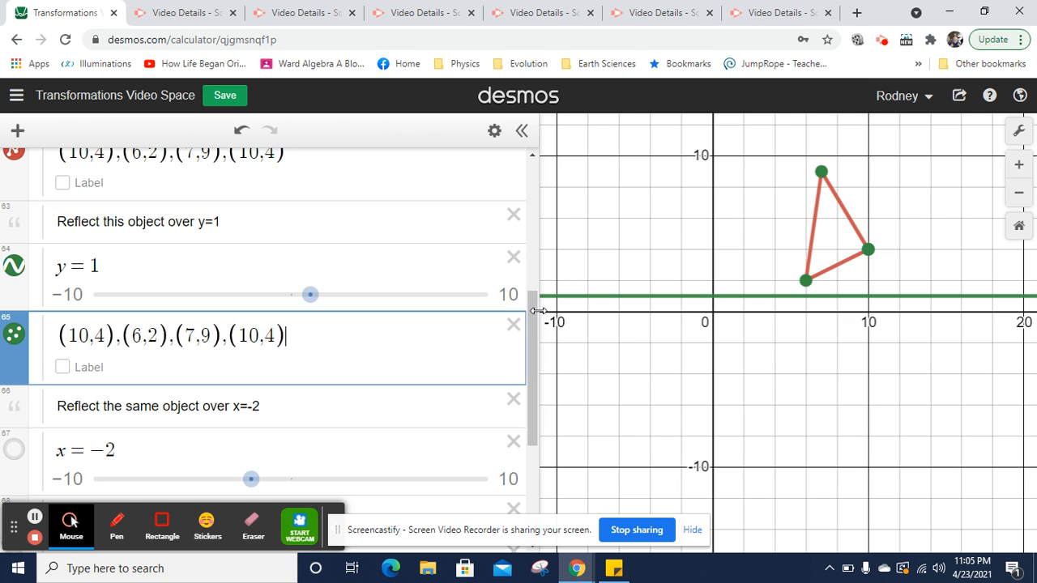
Change the y-coordinate of the second point, (6,2), in the copied list to 2-2(2-1)
left_click_drag(538, 318, 533, 303)
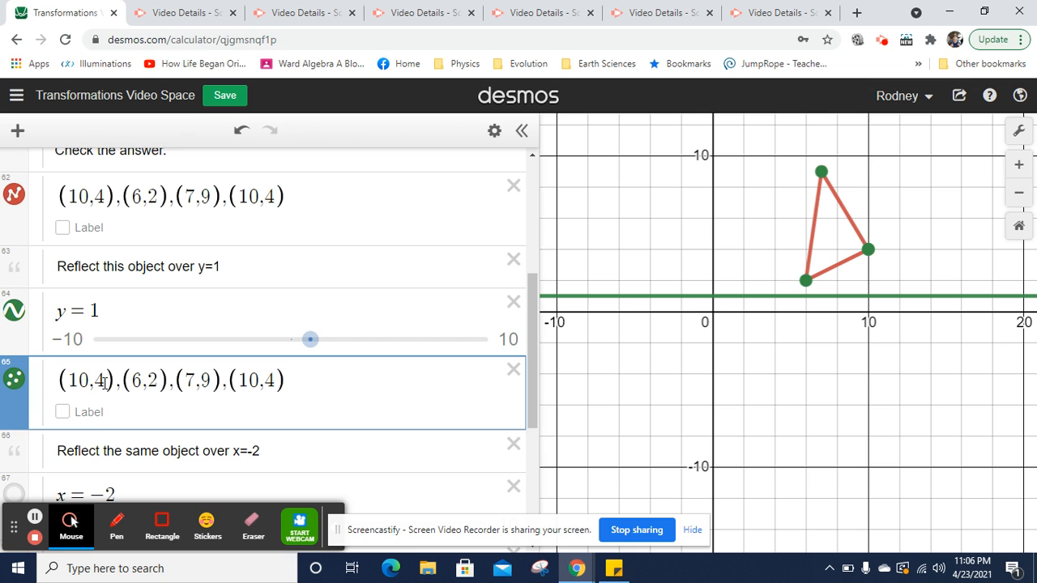
left_click(806, 281)
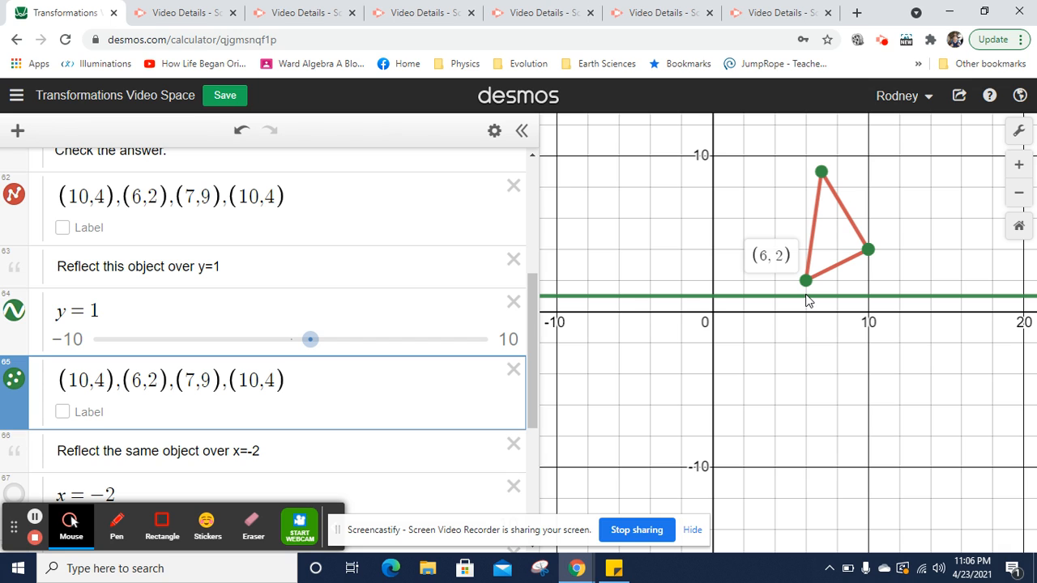
left_click(159, 382)
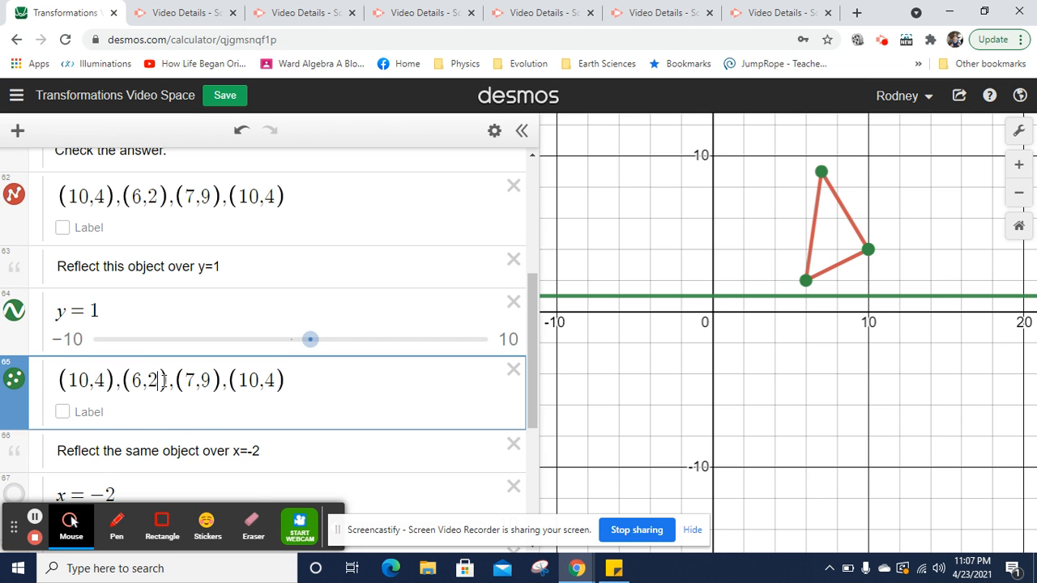
type("-")
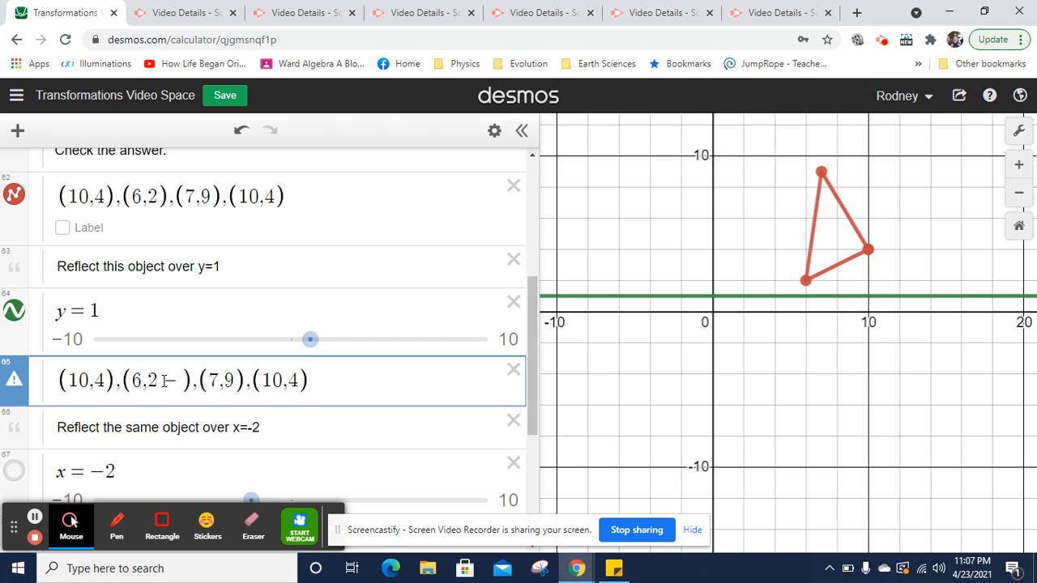
type("2")
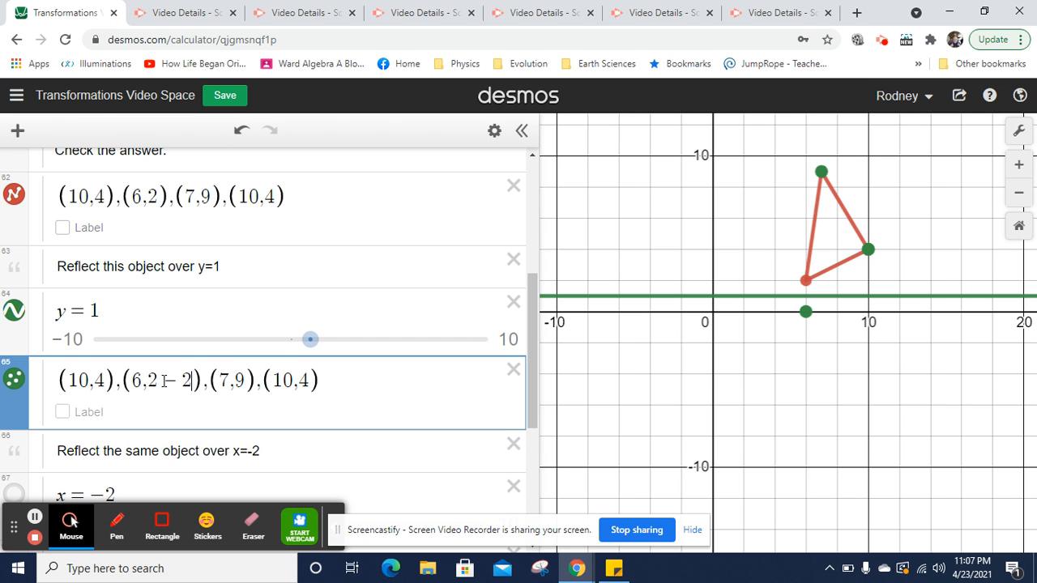
type("(")
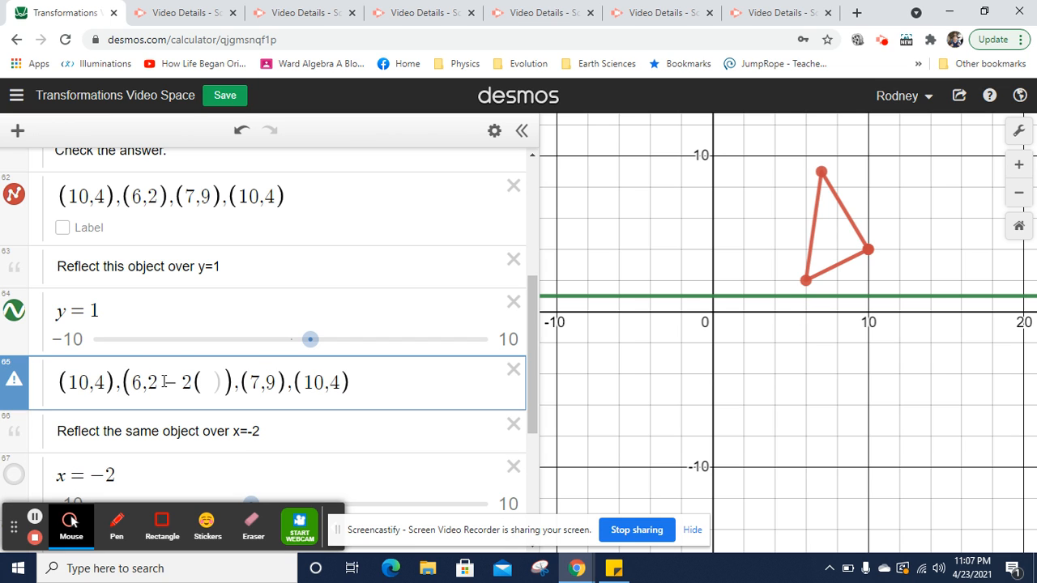
type("2-1")
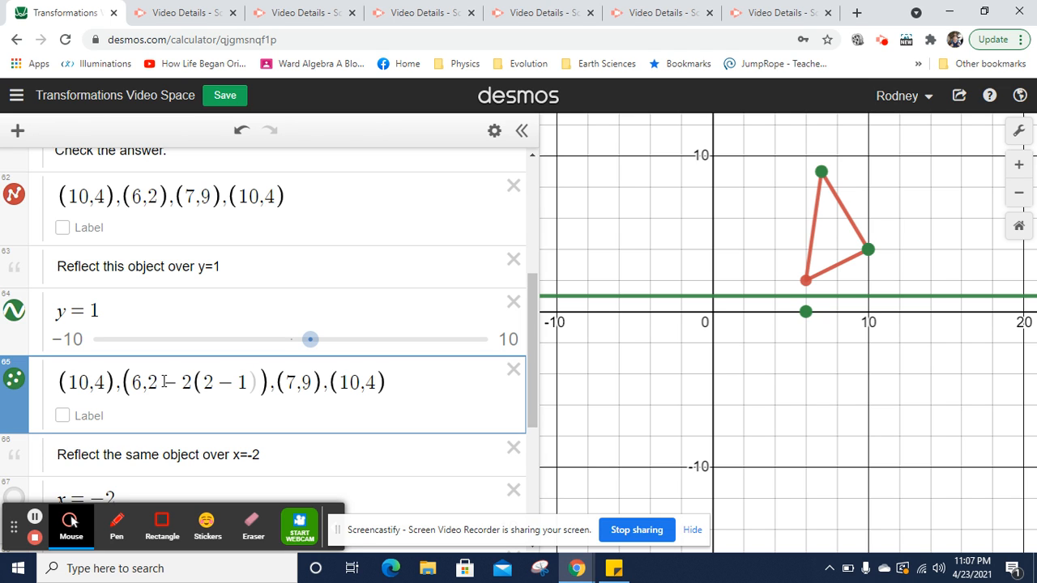
Copy the term -2(2-1) from the second point's y-coordinate in the new list
key("Left")
key("Left")
key("Left")
key("Left")
key("Left")
key("Right")
key("Right")
key("Right")
key("Right")
key("Right")
key("shift+Left")
key("shift+Left")
key("shift+Left")
key("ctrl+c")
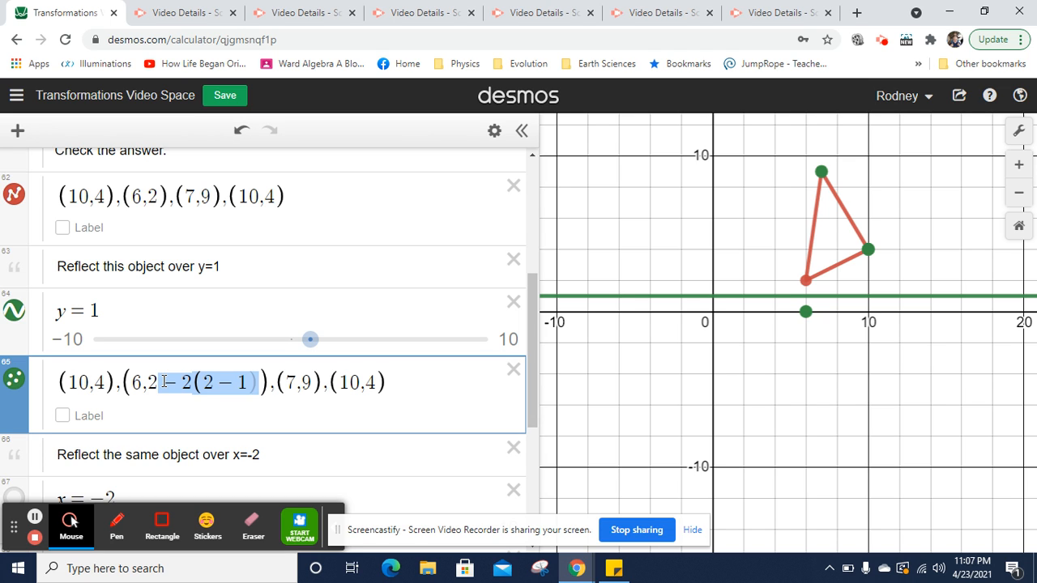
Change the first point's y-coordinate to 4-2(4-1) and show the coordinates of the original point and its reflection
key("Left")
key("Left")
key("Left")
key("Left")
key("Left")
key("Left")
key("Left")
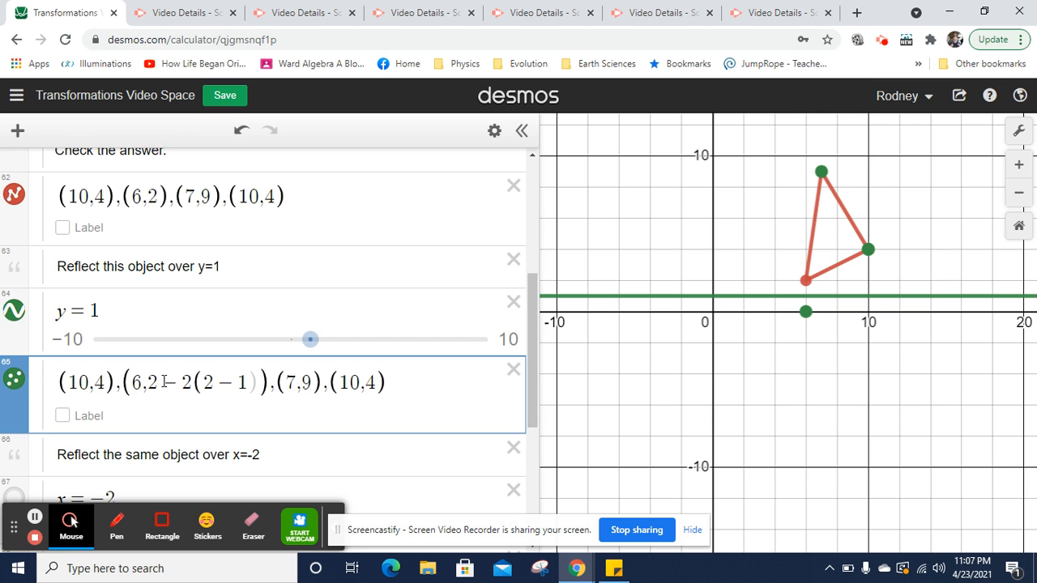
type("-2(2-1)")
key("Left")
key("Left")
key("Left")
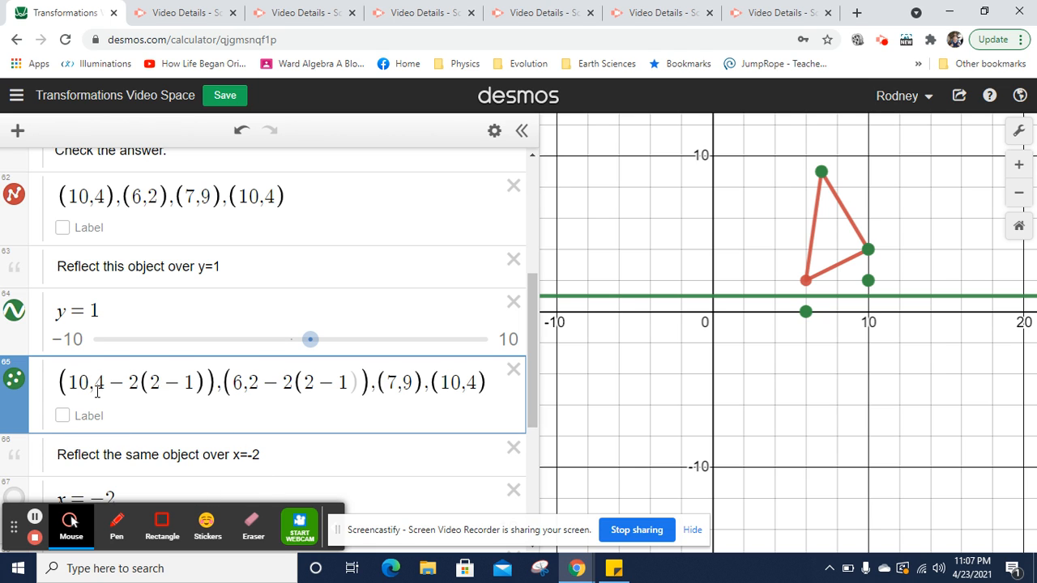
key("BackSpace")
type("4")
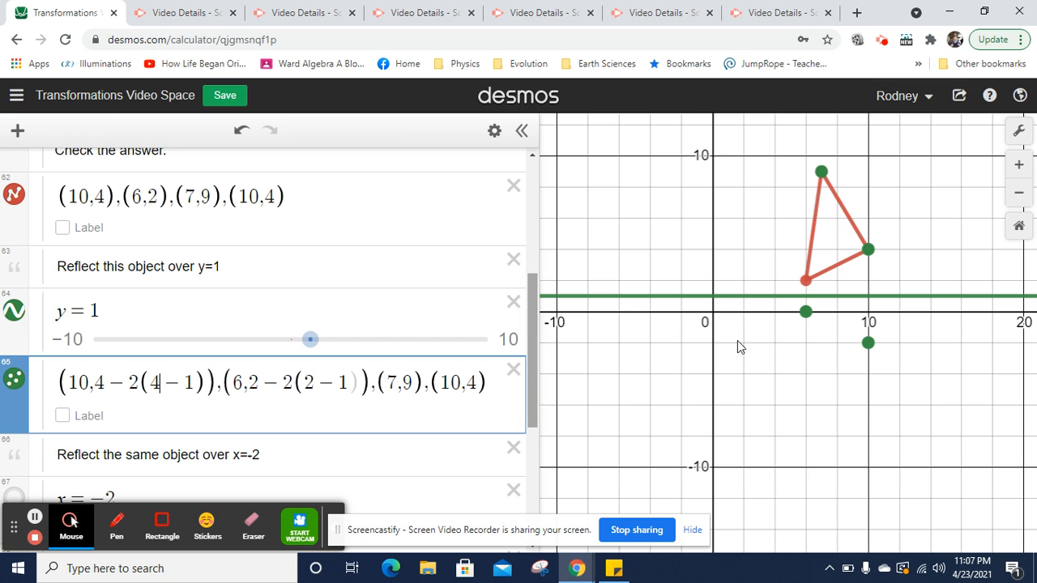
left_click(867, 250)
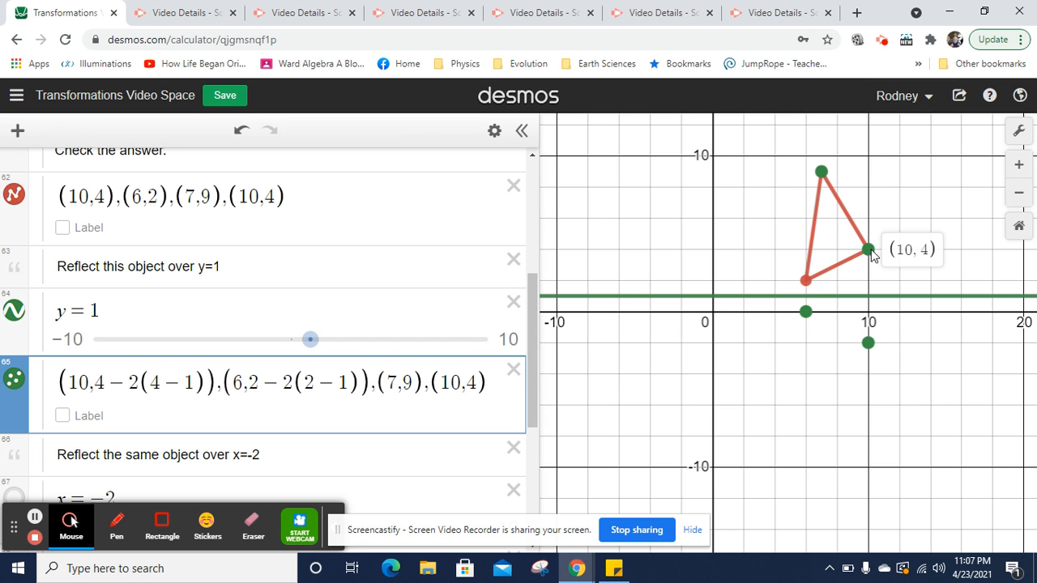
left_click(868, 342)
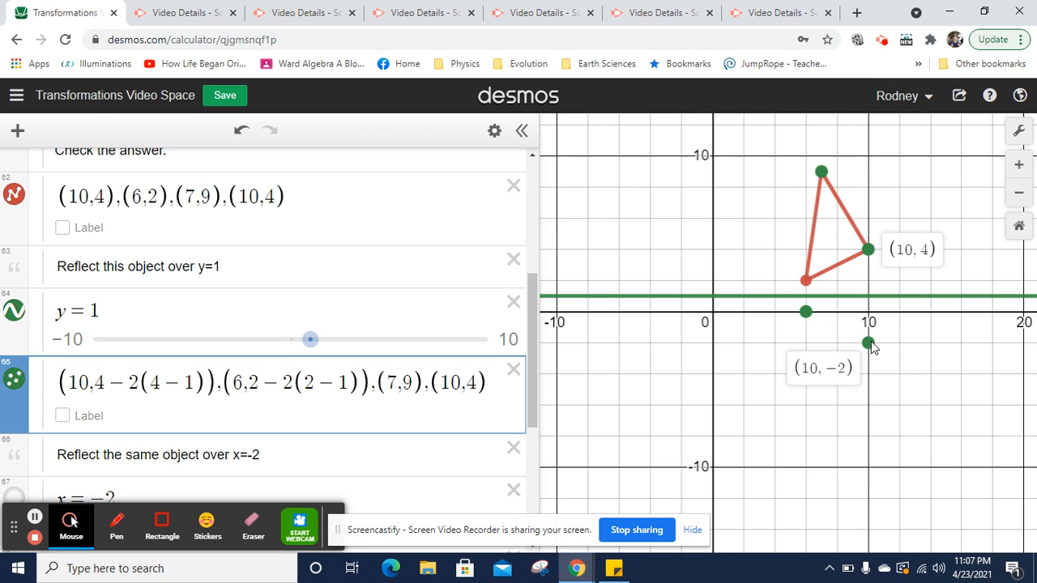
Change the third point's y-coordinate to 9-2(9-1) and show the coordinates of the original triangle's top vertex
left_click(411, 385)
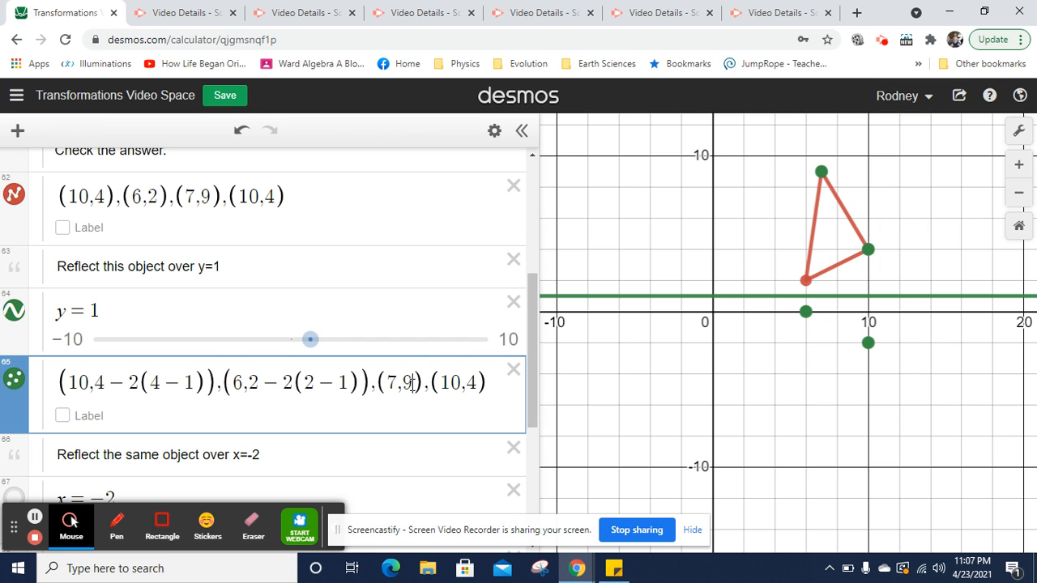
type("-2(2-1)")
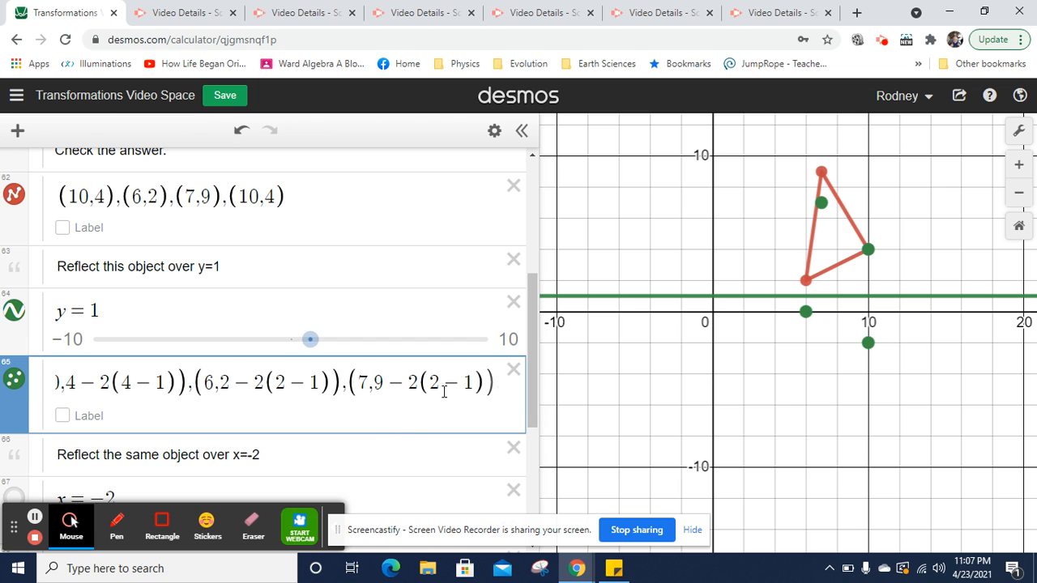
left_click(440, 385)
key("BackSpace")
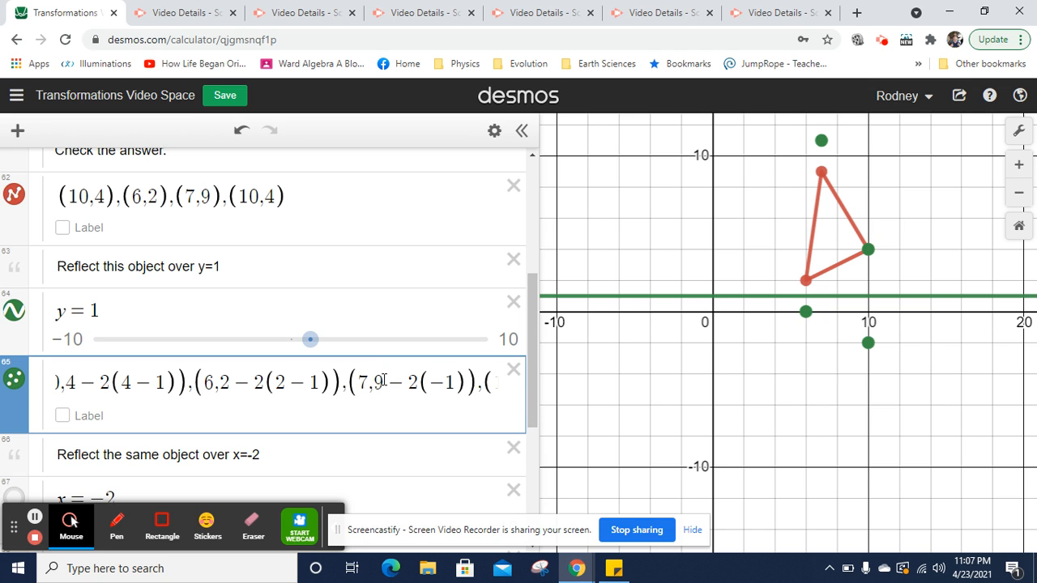
type("9")
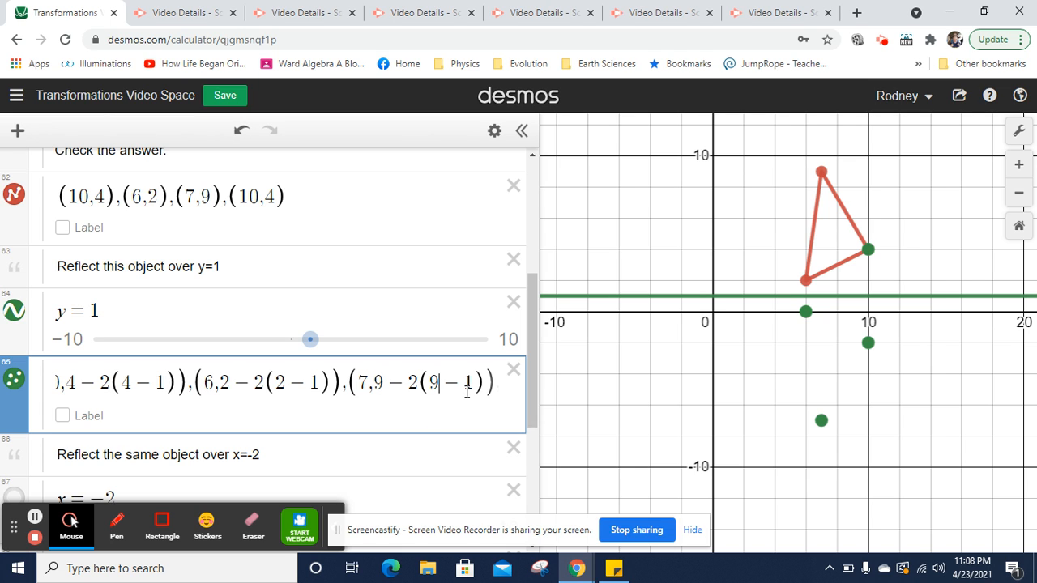
left_click(822, 174)
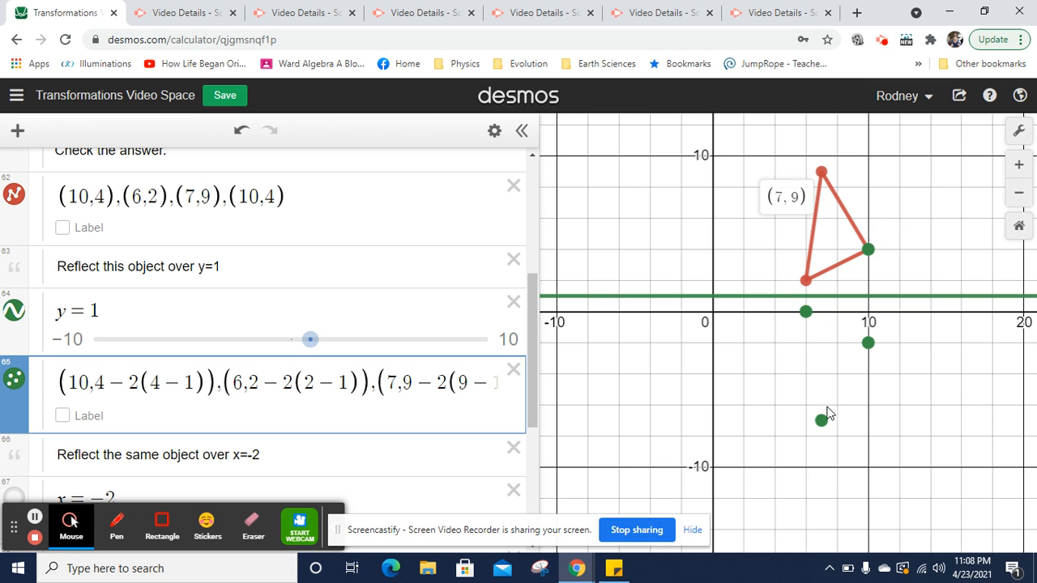
Change the y-coordinate of the closing point (10,4) in the copied list to 4-2(4-1)
left_click(471, 382)
key("Right")
type(")),(10,4)")
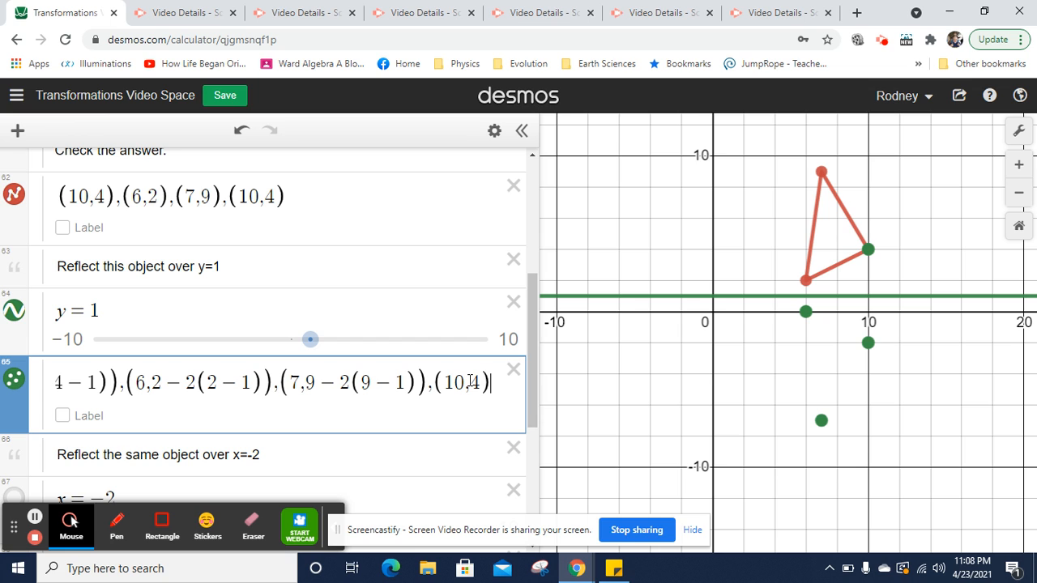
key("Left")
key("ctrl+v")
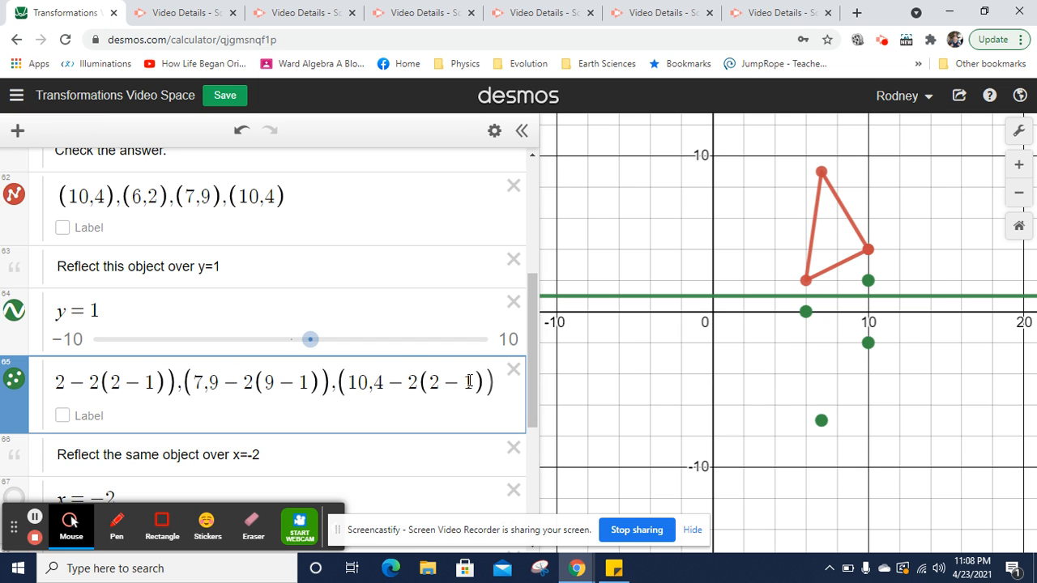
key("Left")
key("BackSpace")
type("4")
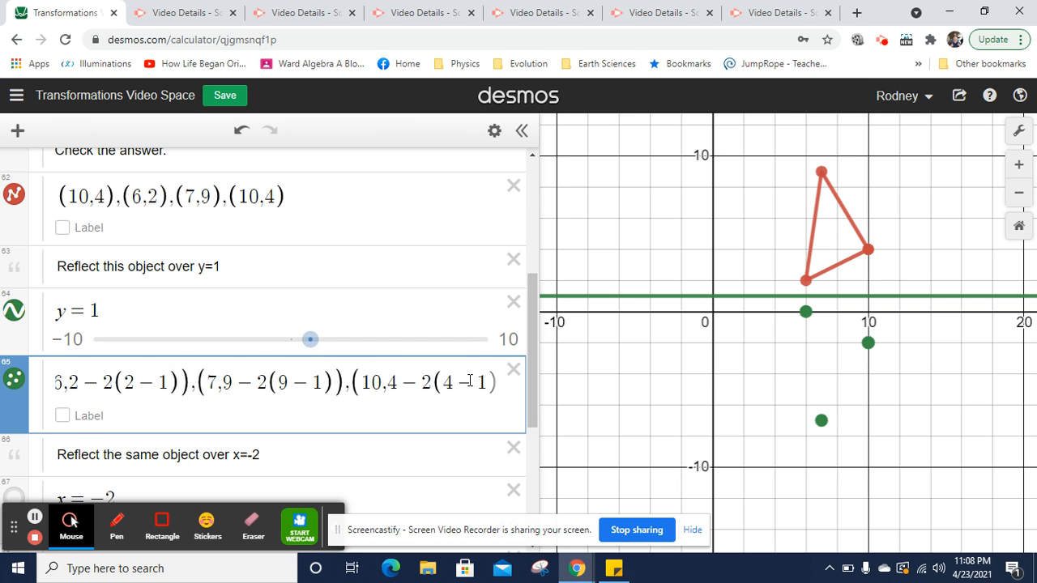
Turn on connecting lines for the reflected point list so that it draws a closed triangle
left_click(493, 133)
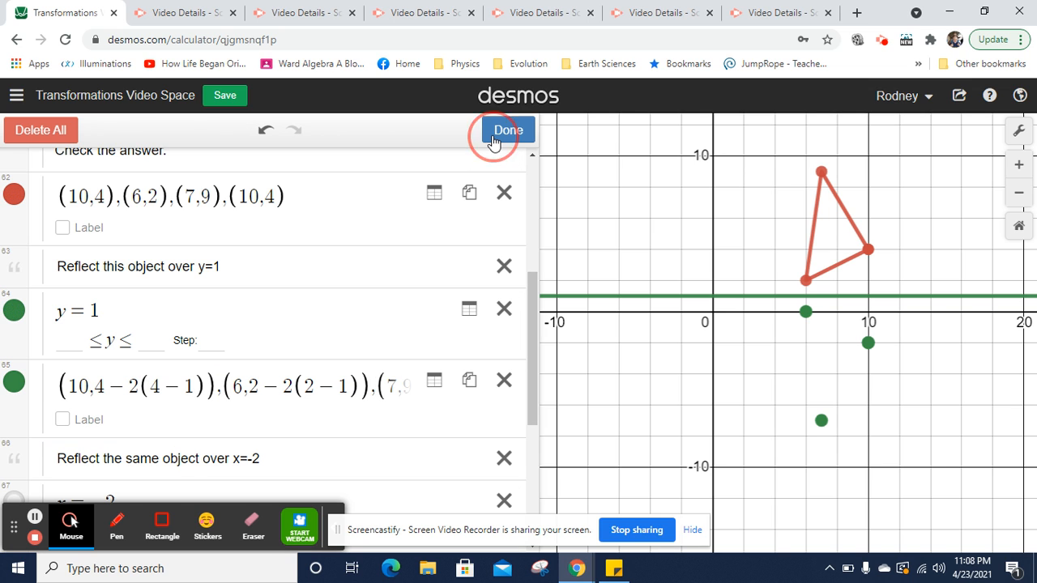
left_click(16, 394)
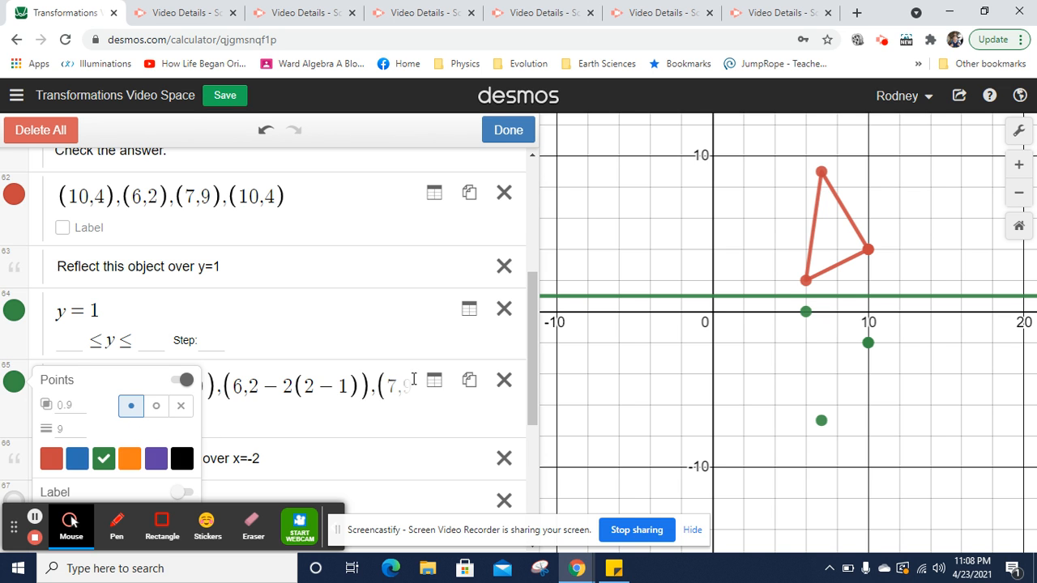
left_click_drag(530, 340, 540, 385)
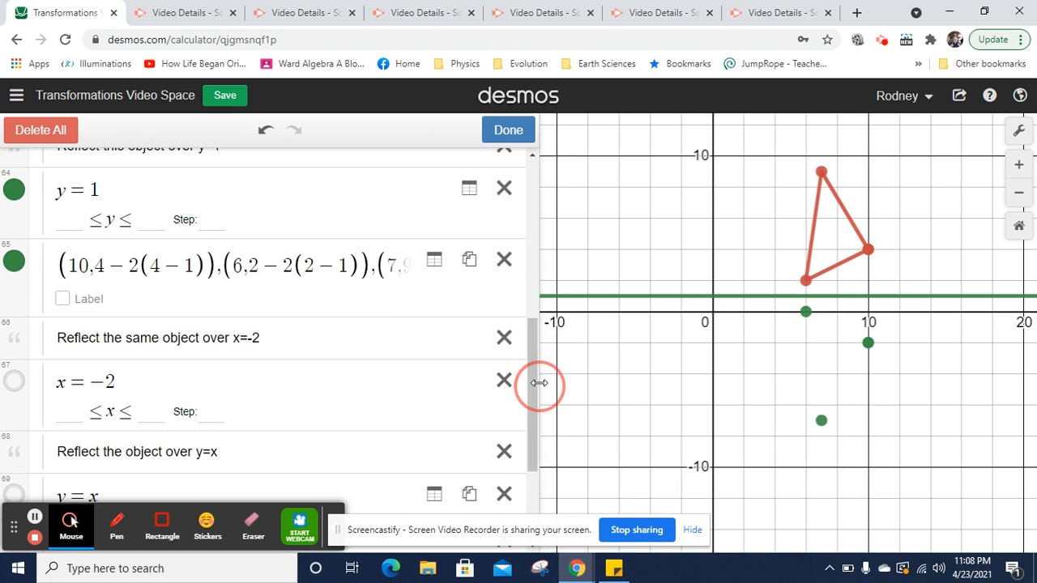
left_click(15, 261)
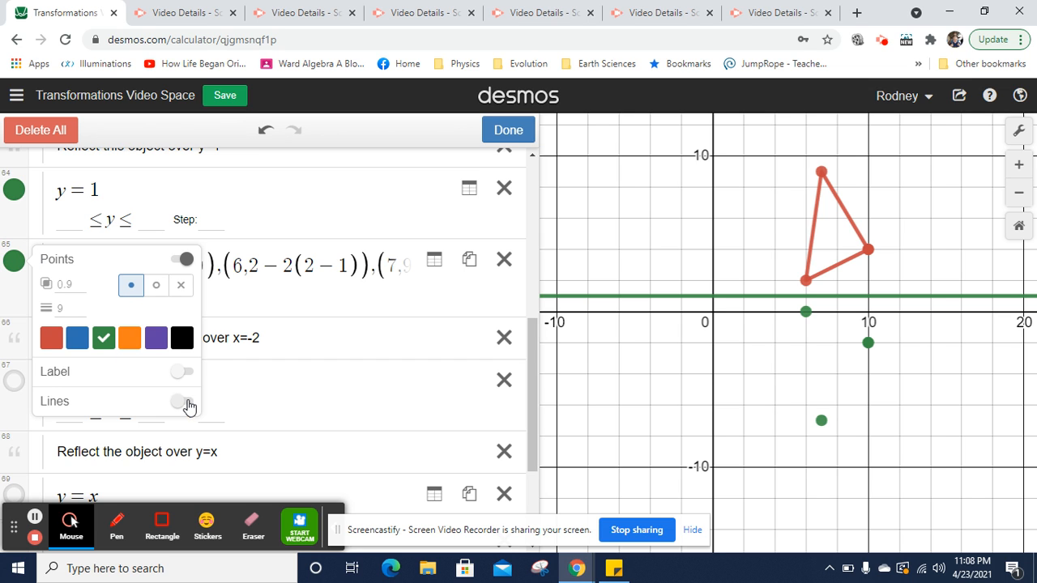
left_click(186, 402)
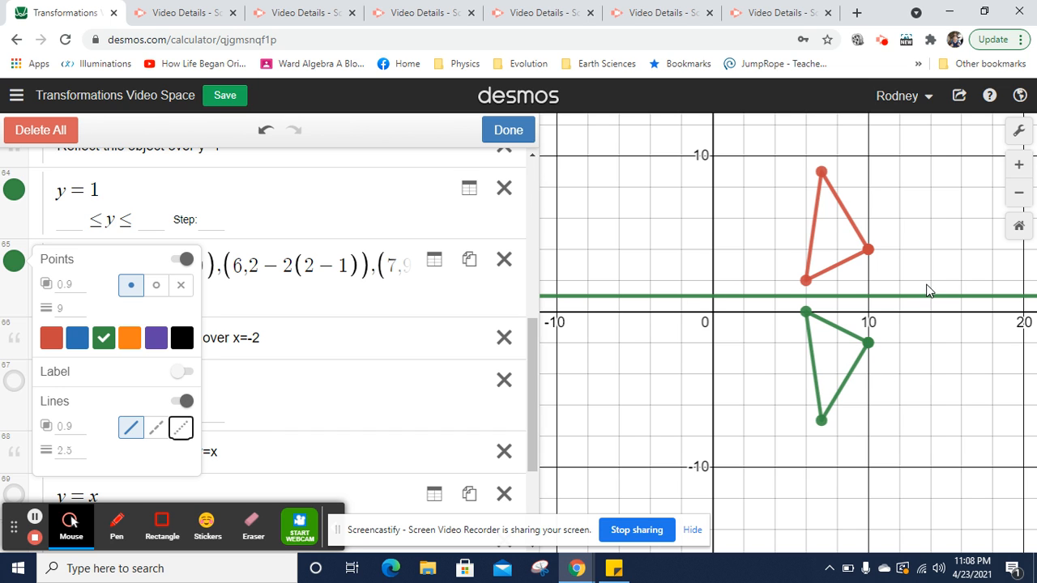
left_click(520, 130)
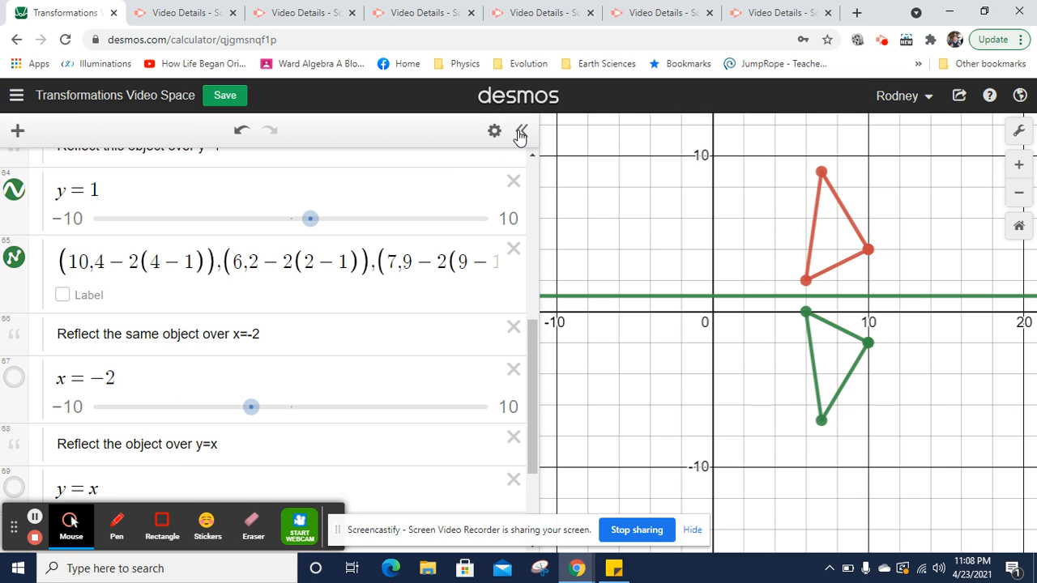
Replace 4-1 inside the brackets of the first reflected point's y-coordinate with 3
left_click(183, 262)
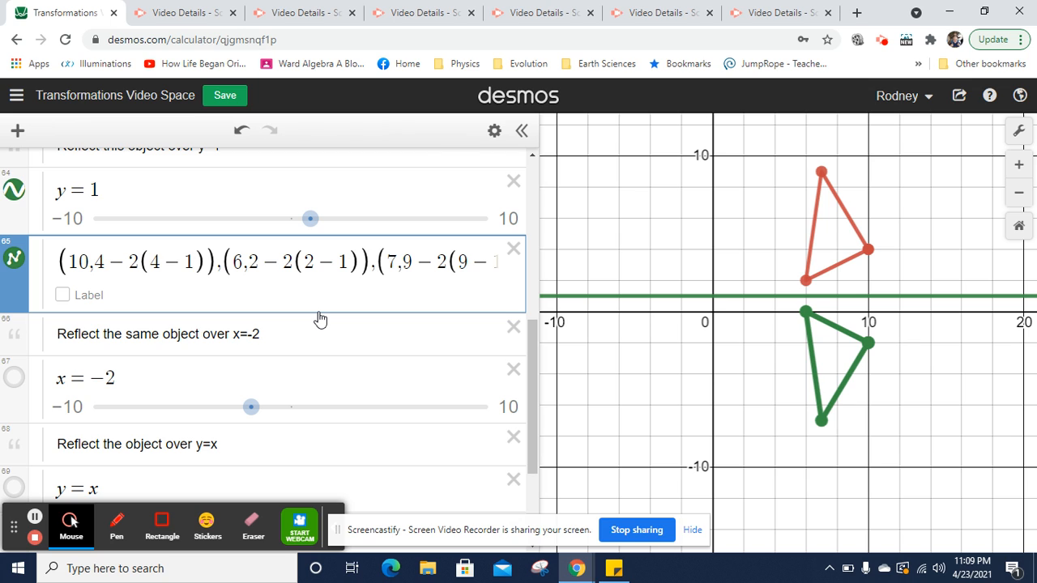
key("shift+Left")
key("shift+Left")
key("shift+Left")
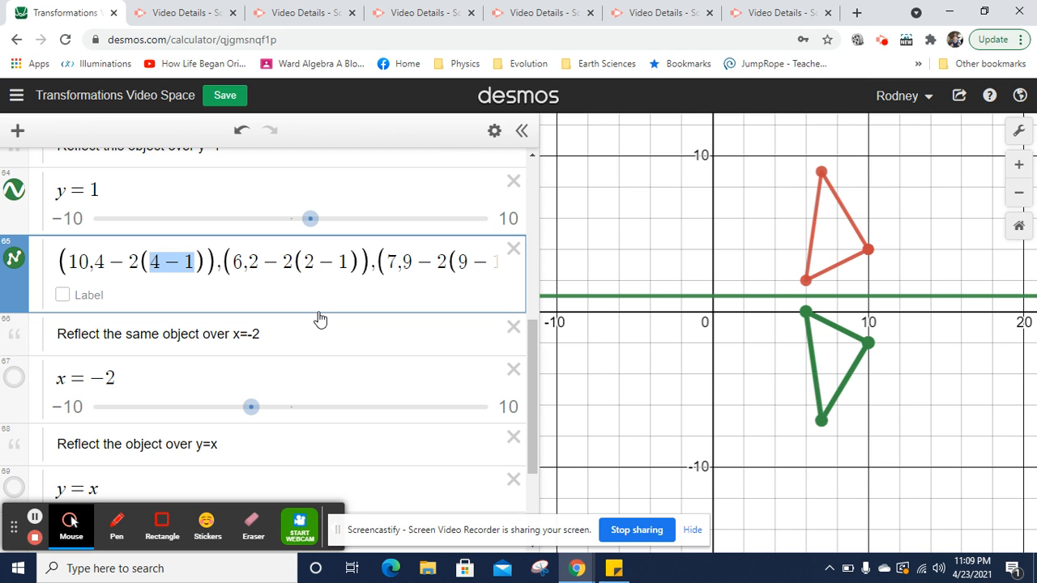
type("3")
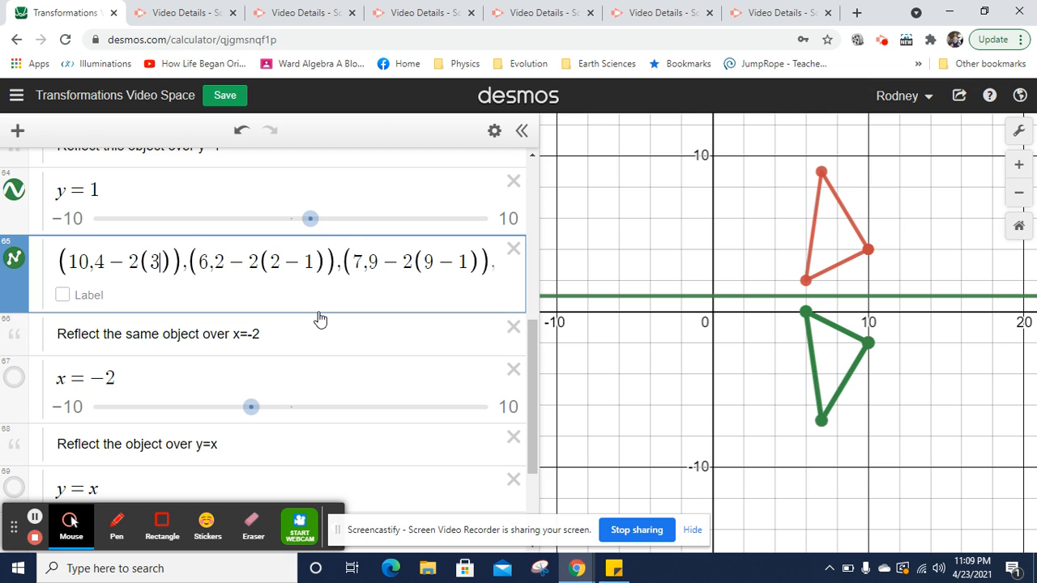
Simplify the y-coordinate of the first reflected point to 4-6 and then to -2
key("Right")
key("Right")
key("Left")
key("shift+Left")
key("shift+Left")
type("6")
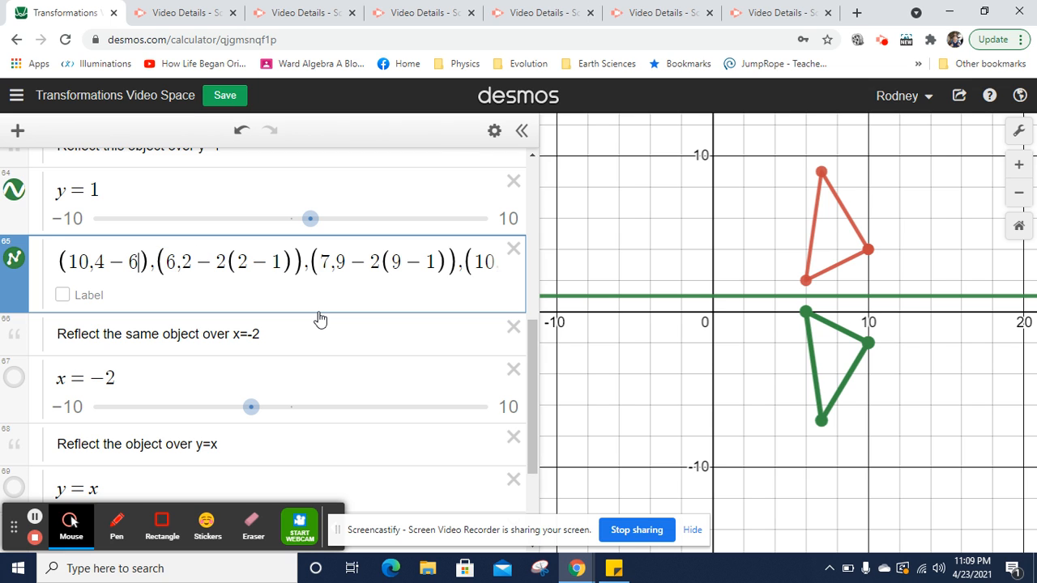
key("shift+Left")
key("shift+Left")
key("shift+Left")
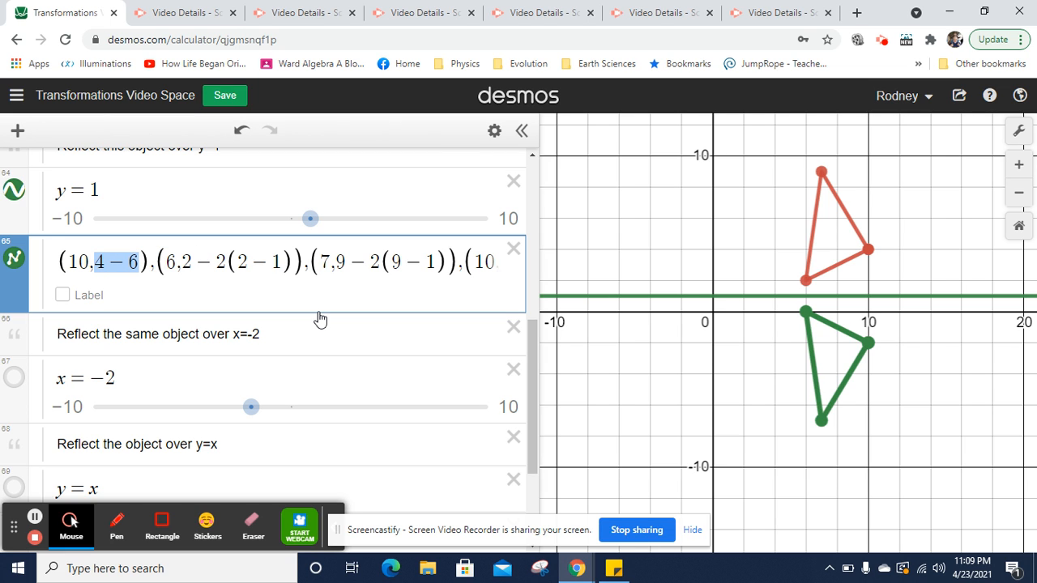
type("-2")
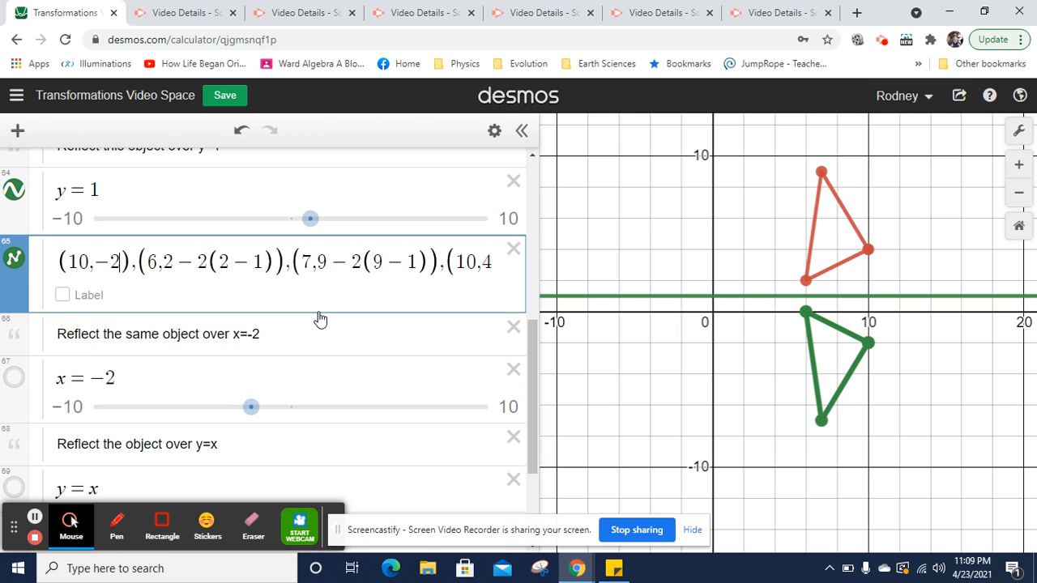
Replace the closing point's y-coordinate expression 4-2(4-1) with -2
key("Right")
key("Right")
key("Right")
key("Right")
key("Right")
key("Right")
key("Right")
key("Right")
key("Right")
key("Right")
key("Right")
key("Right")
key("Right")
key("Right")
key("Right")
key("Right")
key("Right")
key("Right")
key("Right")
key("Right")
key("Right")
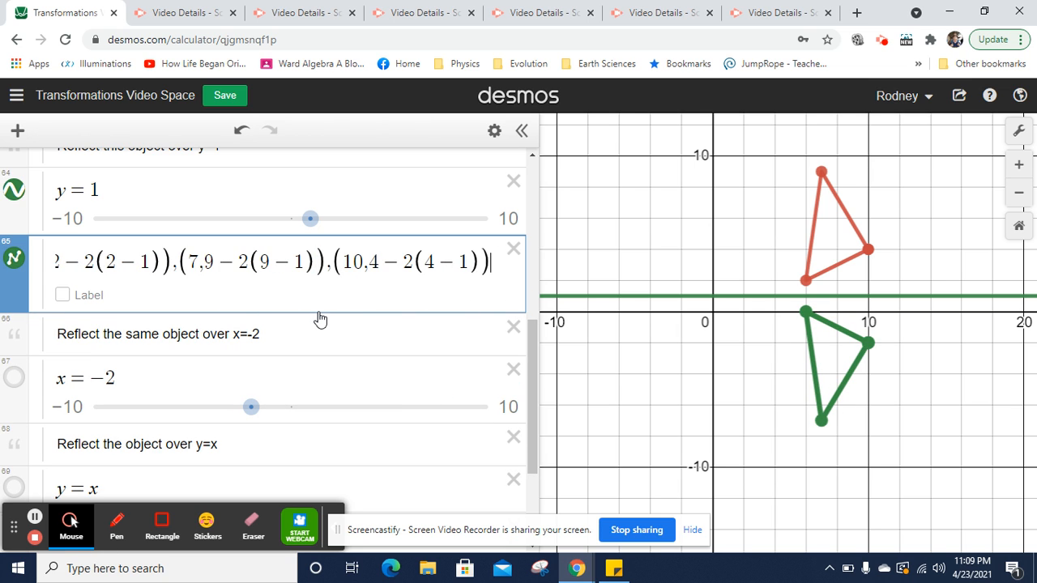
key("shift+Left")
key("shift+Left")
key("shift+Left")
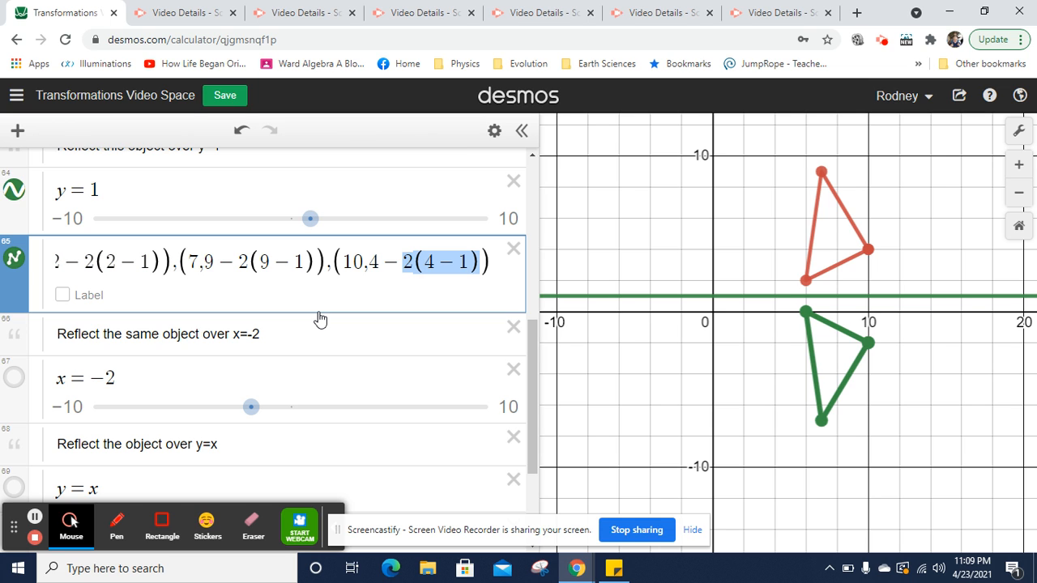
key("shift+Left")
type("-2")
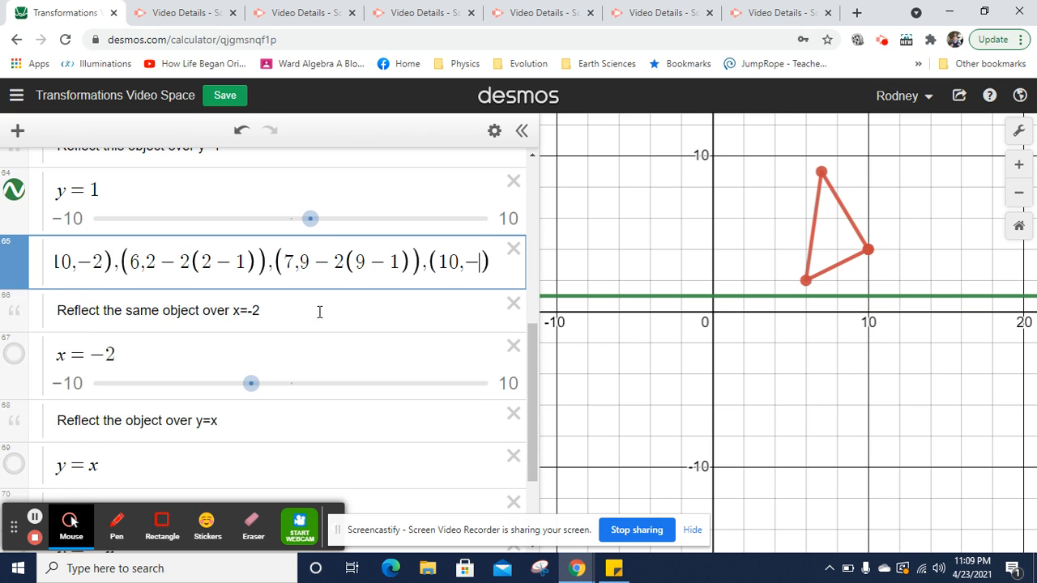
Simplify the third reflected point's y-coordinate to 9-2(8) and then to 9-16
key("Left")
key("Left")
key("Left")
key("Left")
key("Left")
key("Left")
key("Left")
key("Left")
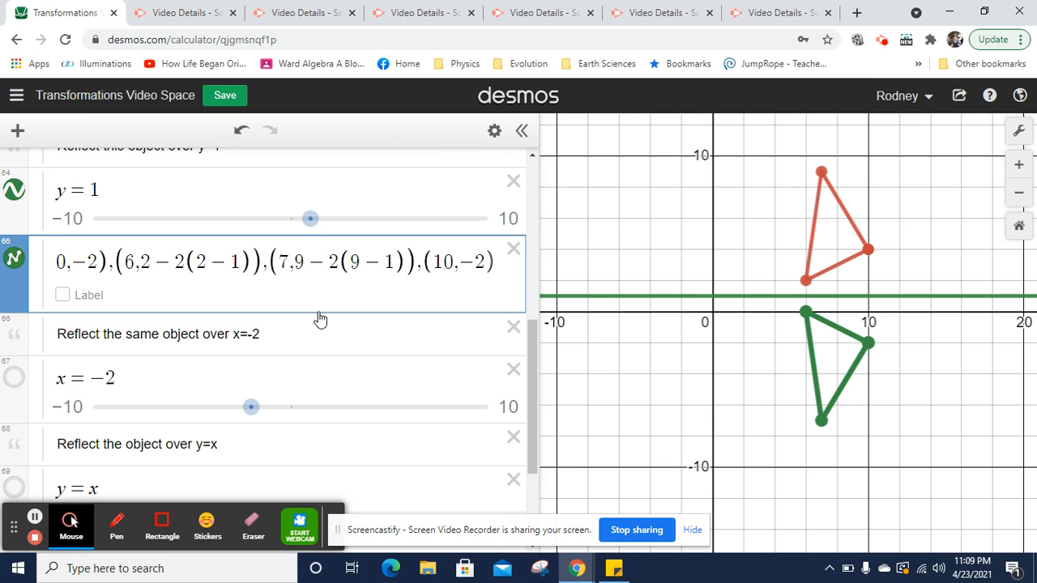
key("shift+Left")
key("shift+Left")
key("shift+Left")
key("BackSpace")
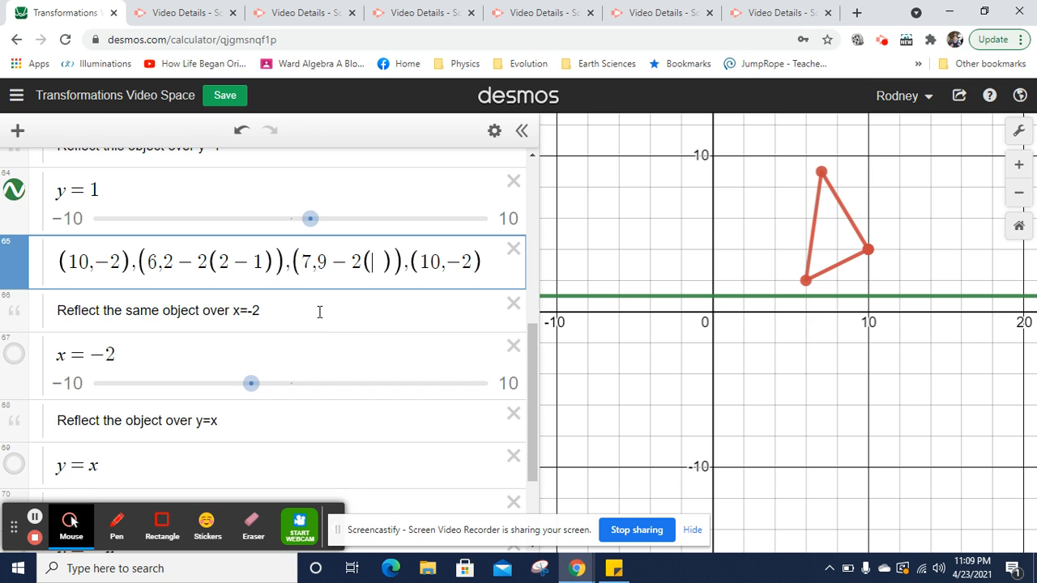
type("8")
key("shift+Left")
key("shift+Left")
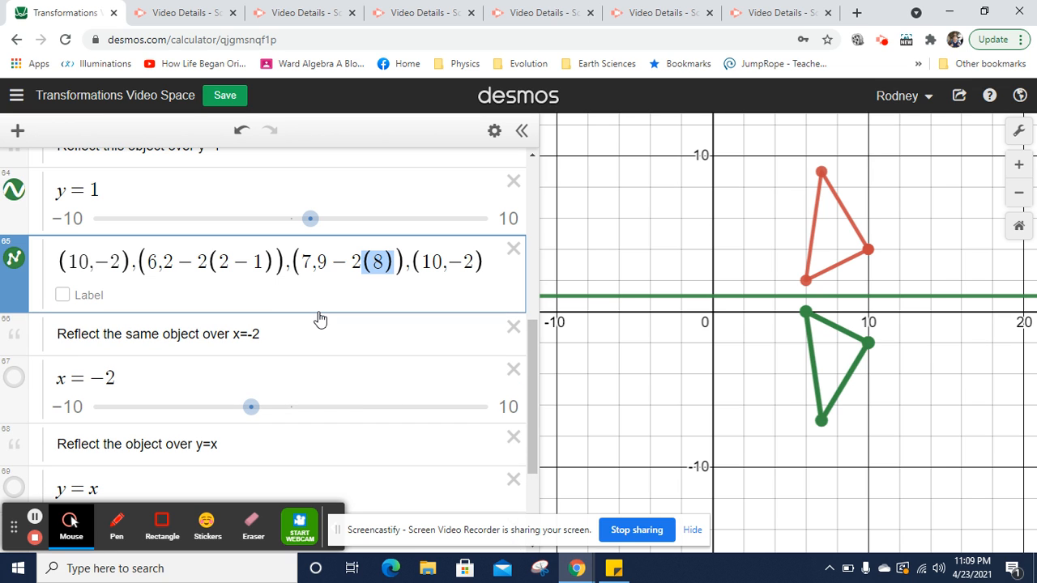
type("16")
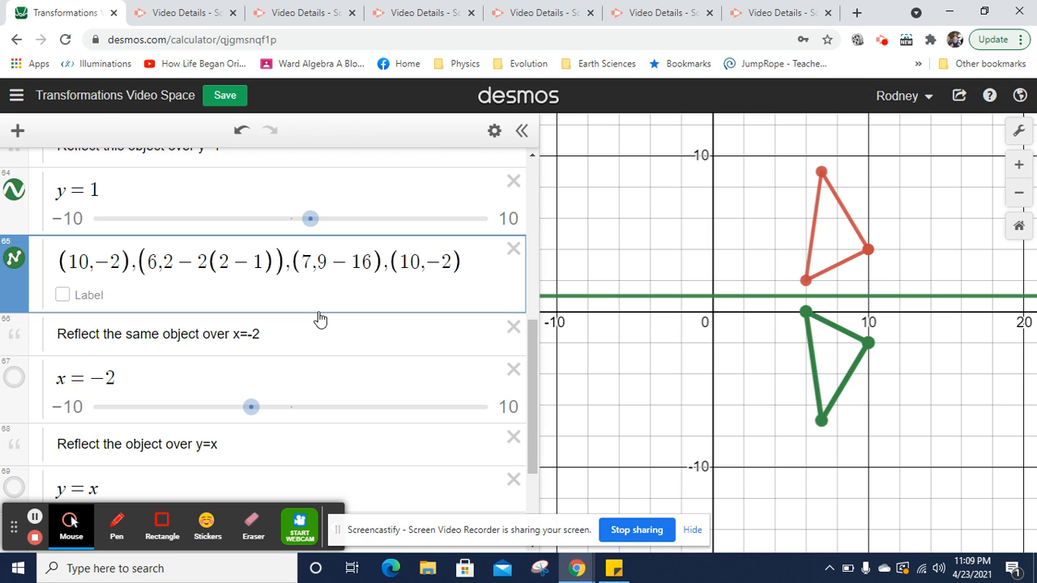
Replace 9-16 in the third reflected point with -7
key("shift+Left")
key("shift+Left")
key("shift+Left")
key("shift+Left")
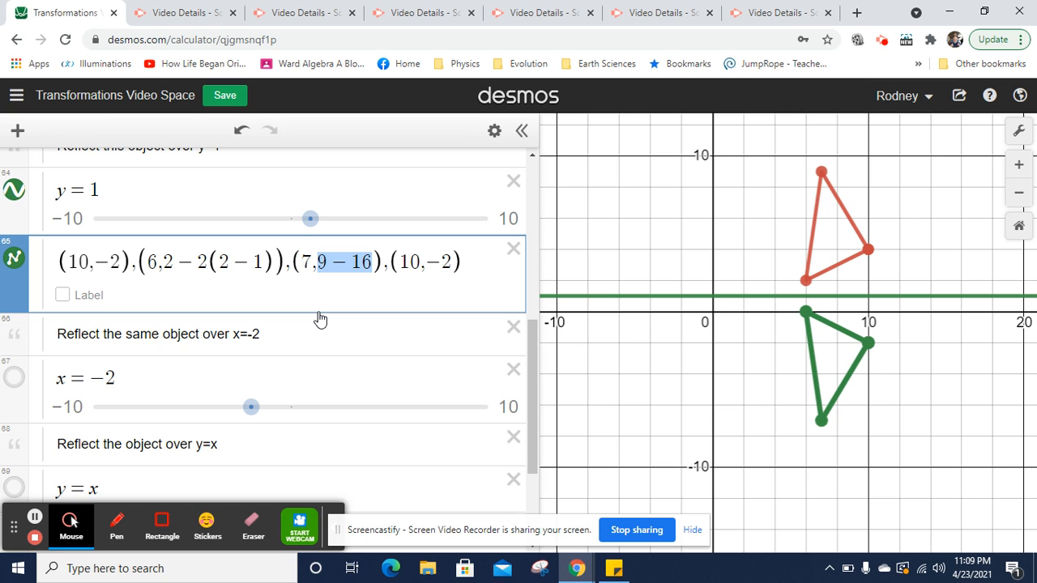
type("-7")
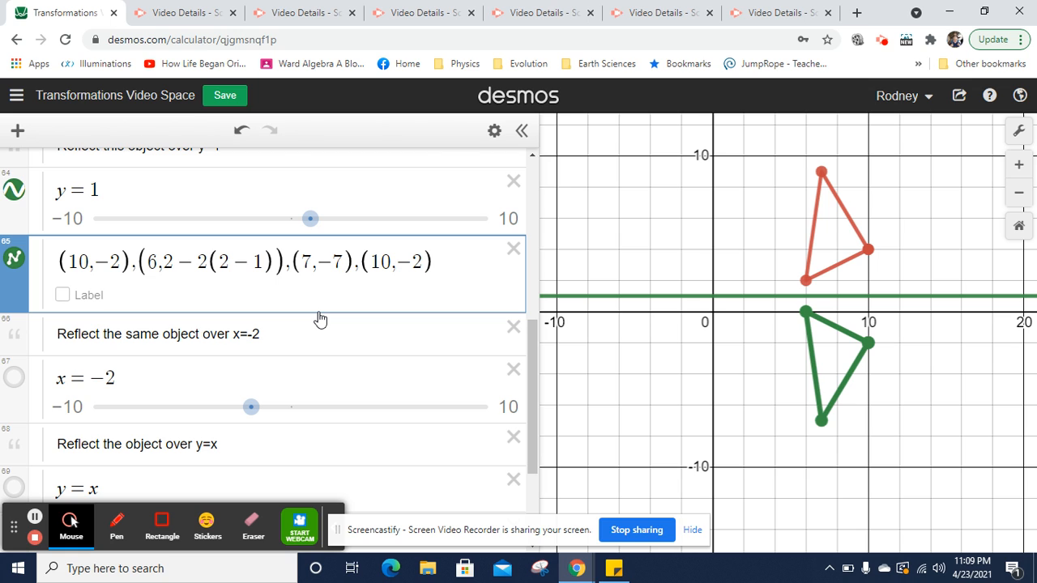
Simplify the second reflected point's y-coordinate from 2-2(2-1) through 2-2(1) down to 0
key("Left")
key("Left")
key("Left")
key("Left")
key("Left")
key("Left")
key("shift+Left")
key("shift+Left")
key("shift+Left")
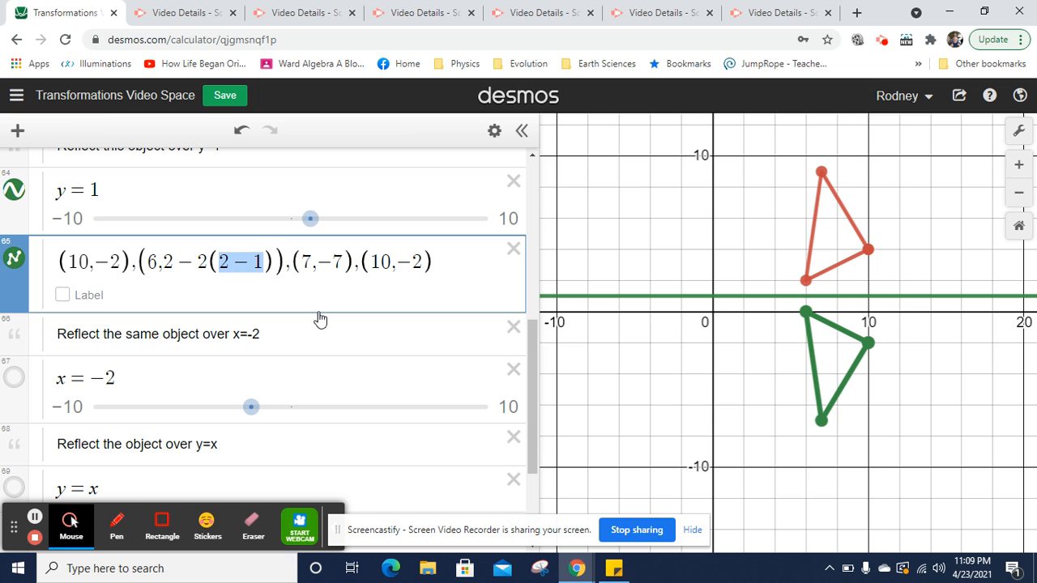
type("1")
key("shift+Left")
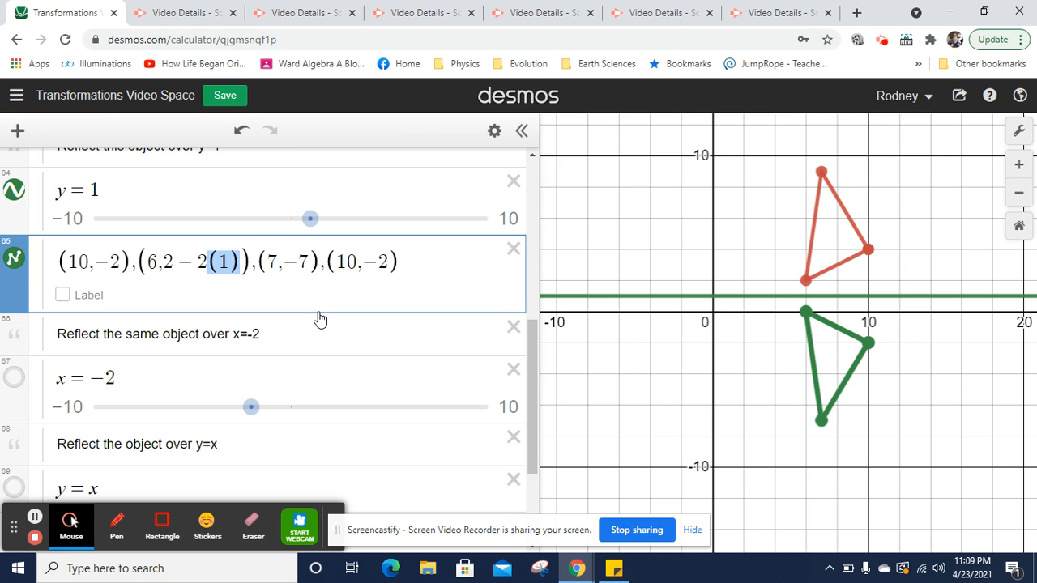
key("BackSpace")
key("shift+Left")
key("shift+Left")
key("shift+Left")
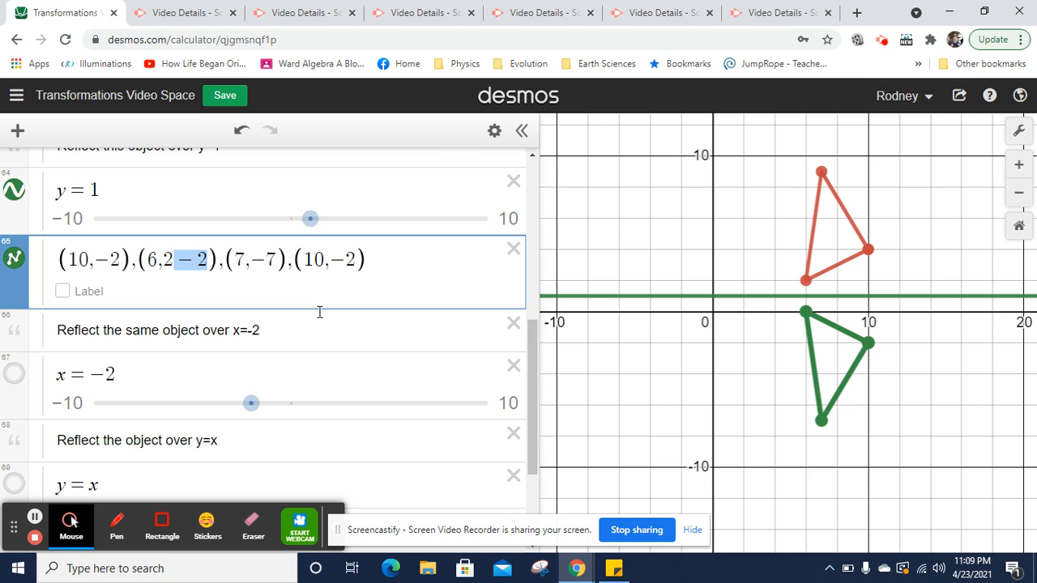
type("0")
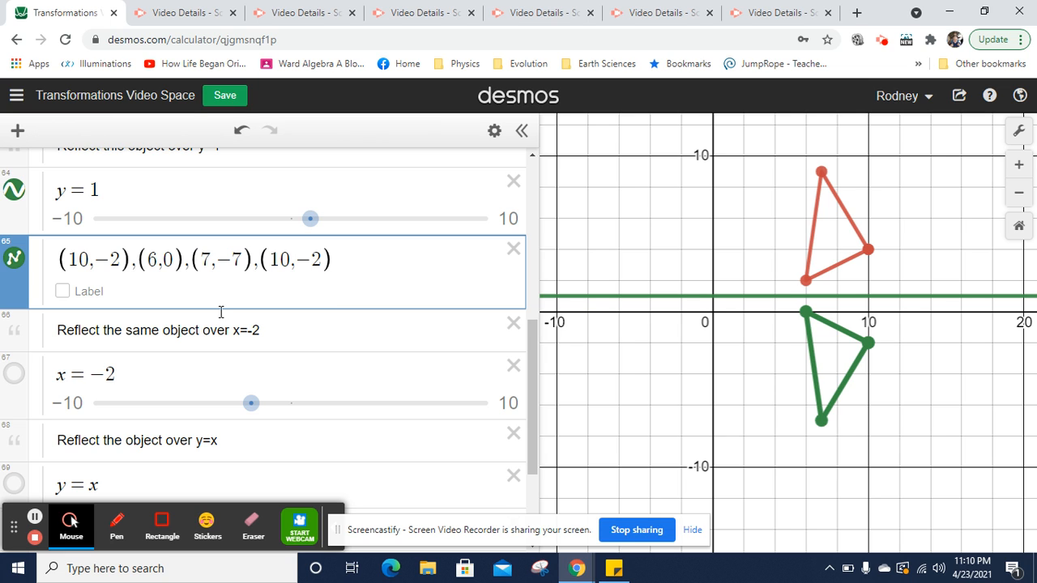
Show the coordinate labels on the reflected triangle's vertices to check them, and turn them off again
left_click(63, 291)
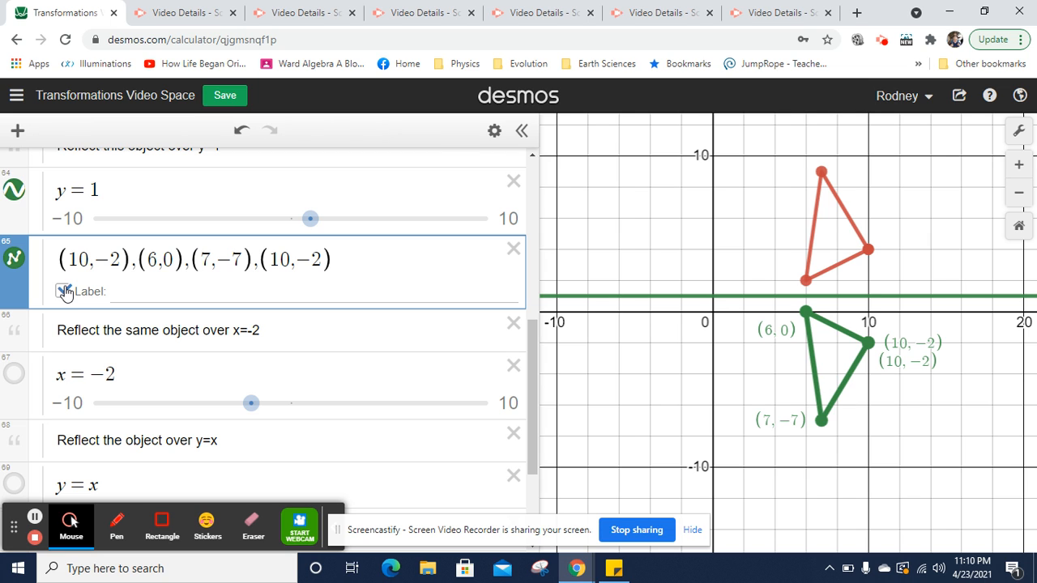
left_click(64, 291)
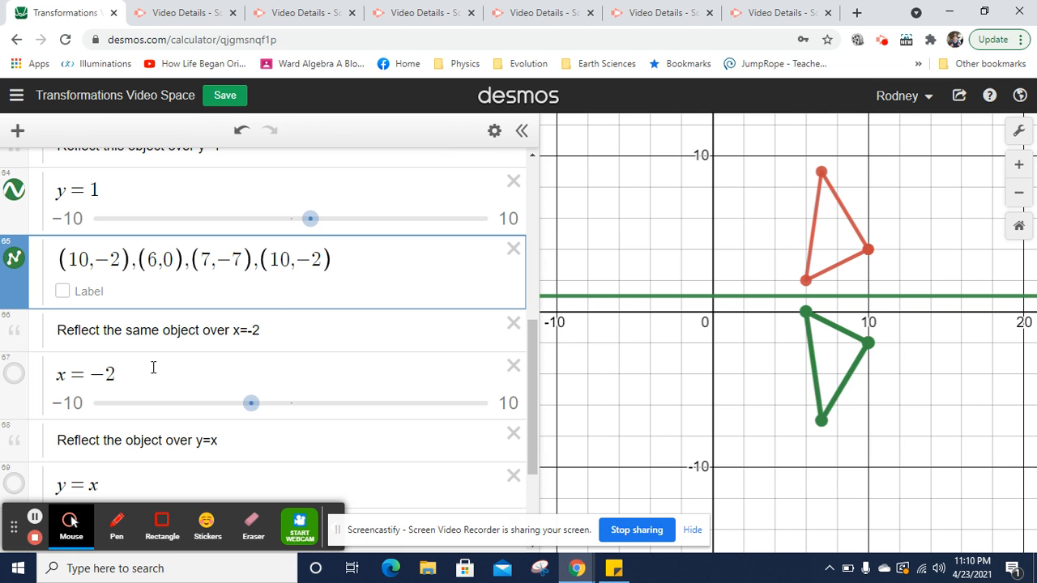
Hide the line y=1 and its reflected triangle, and display the line x=-2
left_click(14, 191)
left_click(14, 257)
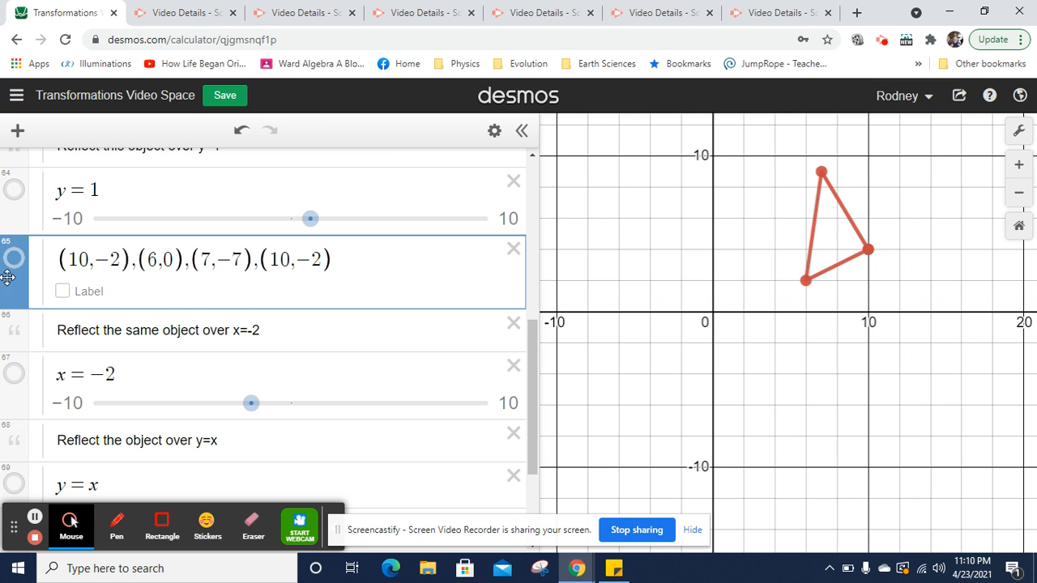
left_click(14, 374)
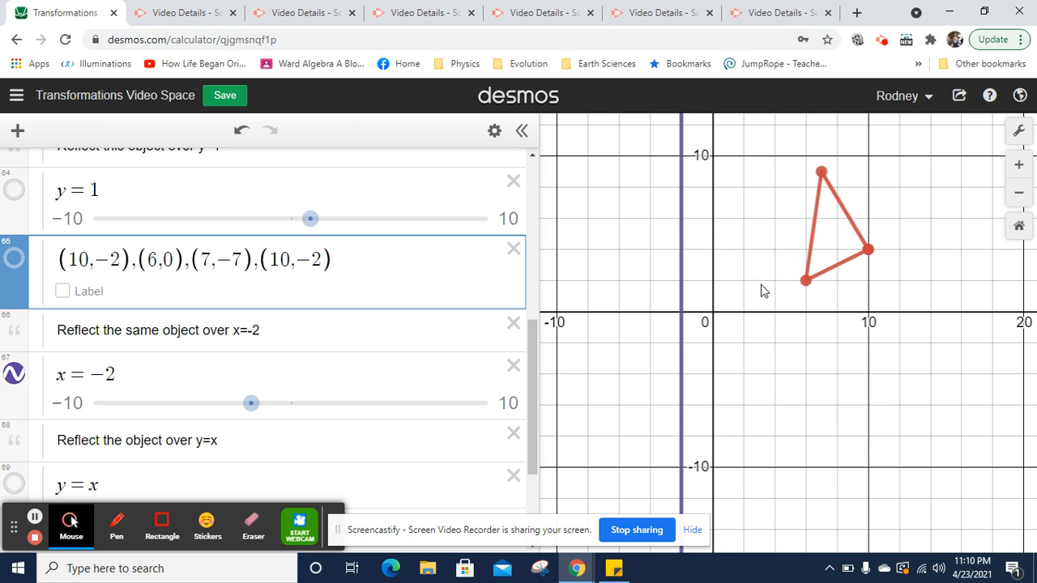
Copy the original triangle's point list into a new expression directly below x=-2
left_click_drag(820, 367, 926, 397)
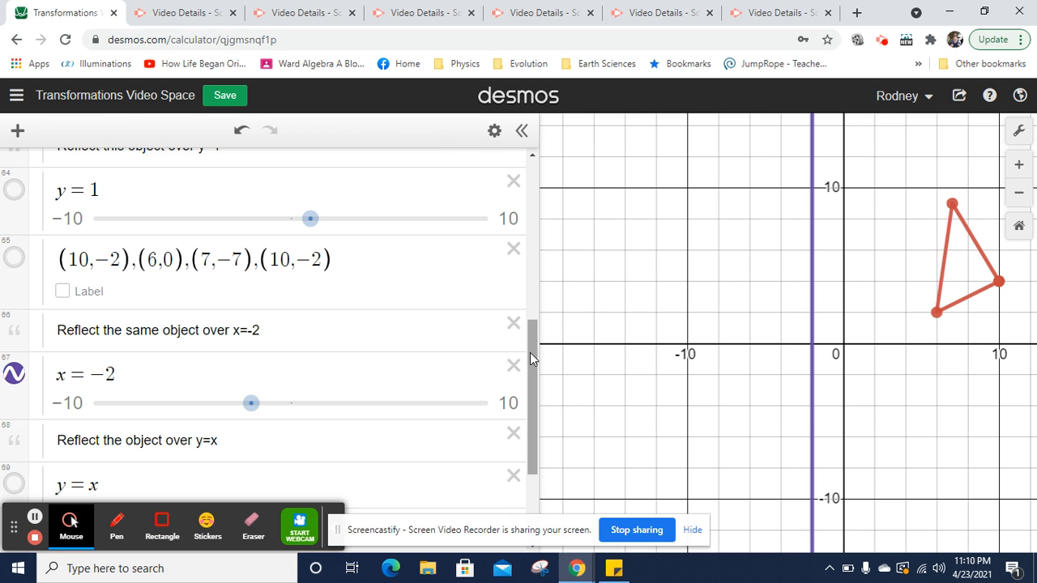
left_click_drag(530, 352, 531, 271)
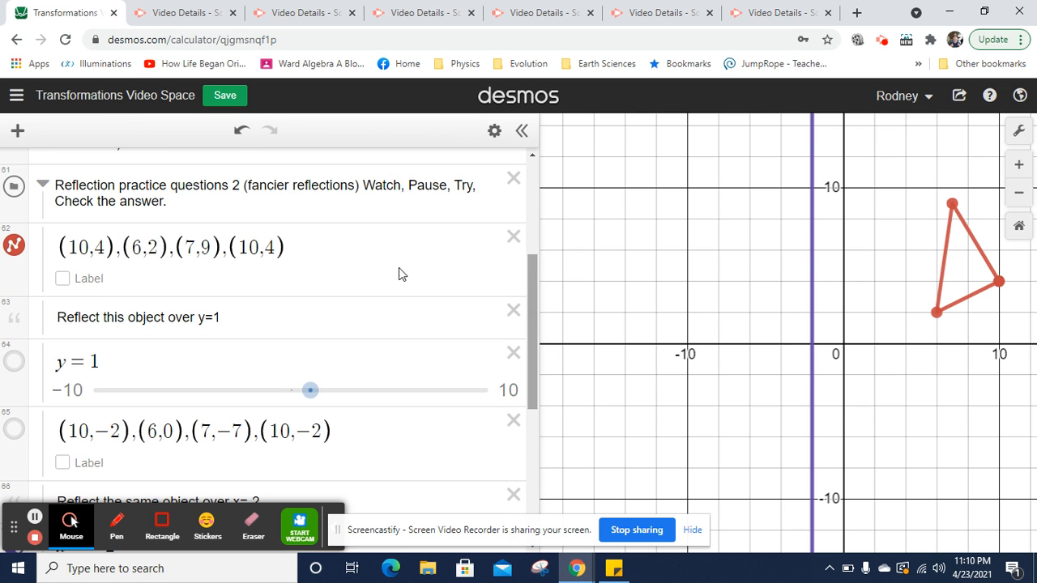
left_click(284, 247)
key("ctrl+a")
key("ctrl+c")
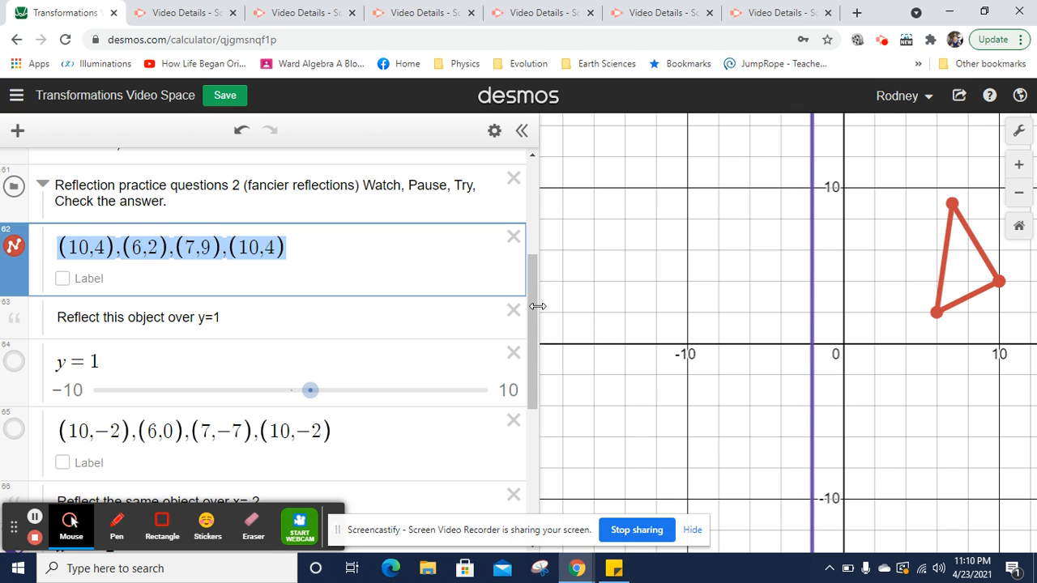
left_click_drag(533, 309, 530, 401)
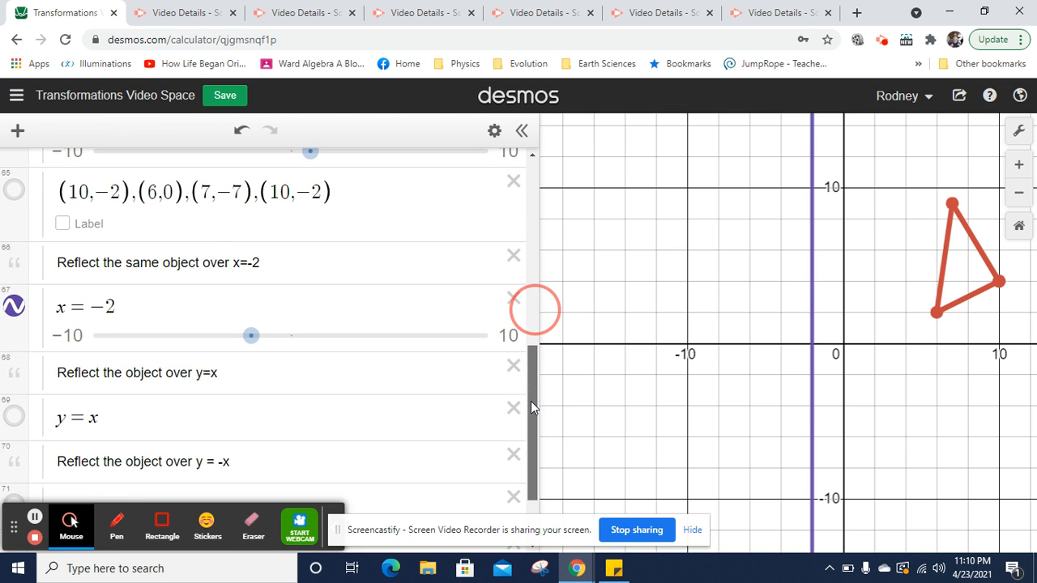
left_click(224, 306)
key("Return")
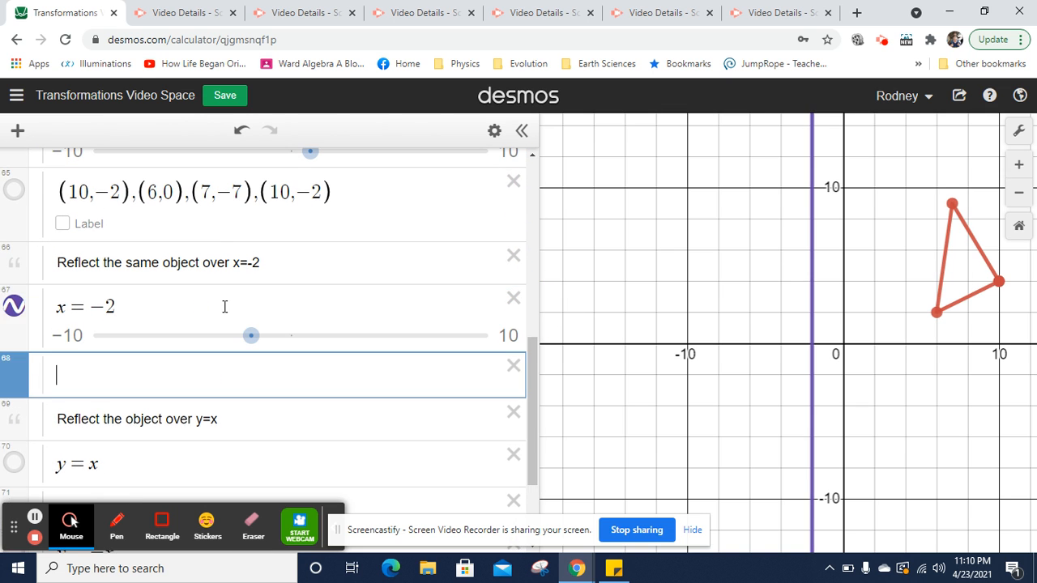
key("ctrl+v")
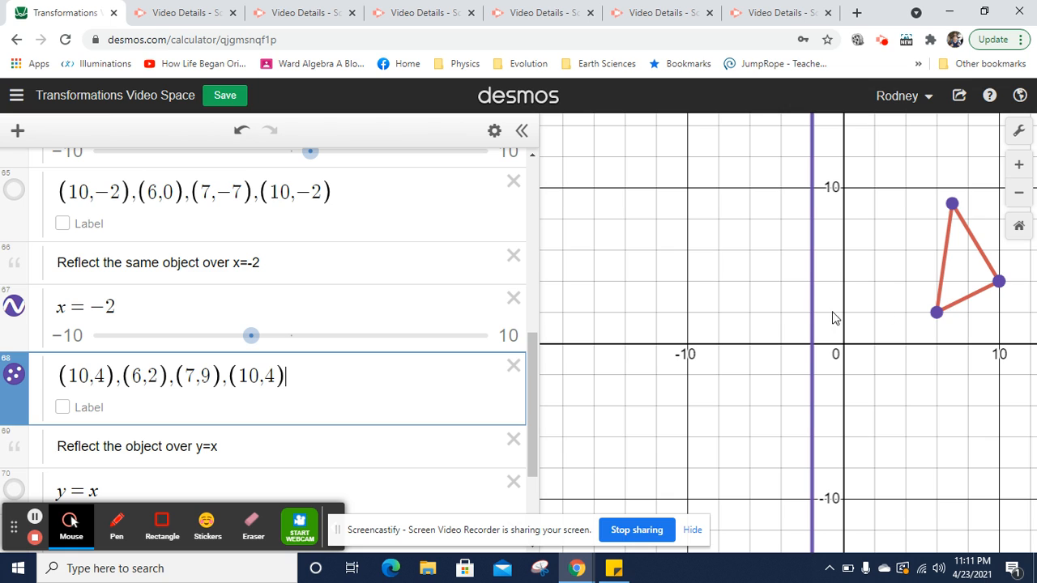
Change the x-coordinate of point (6,2) in the new list to 6-2(6--2) and show the coordinates of the original and reflected points
left_click(936, 314)
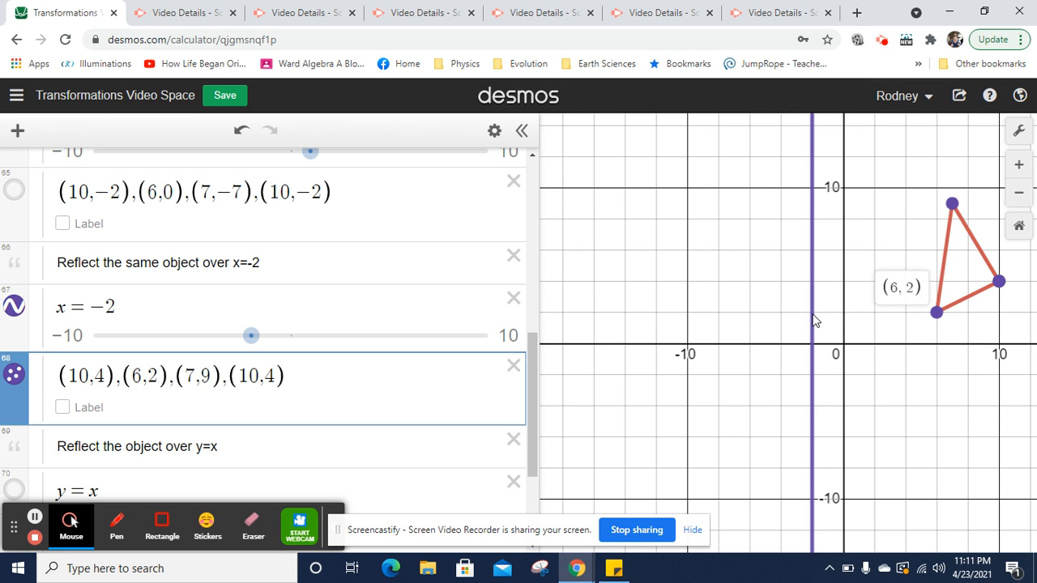
left_click(142, 377)
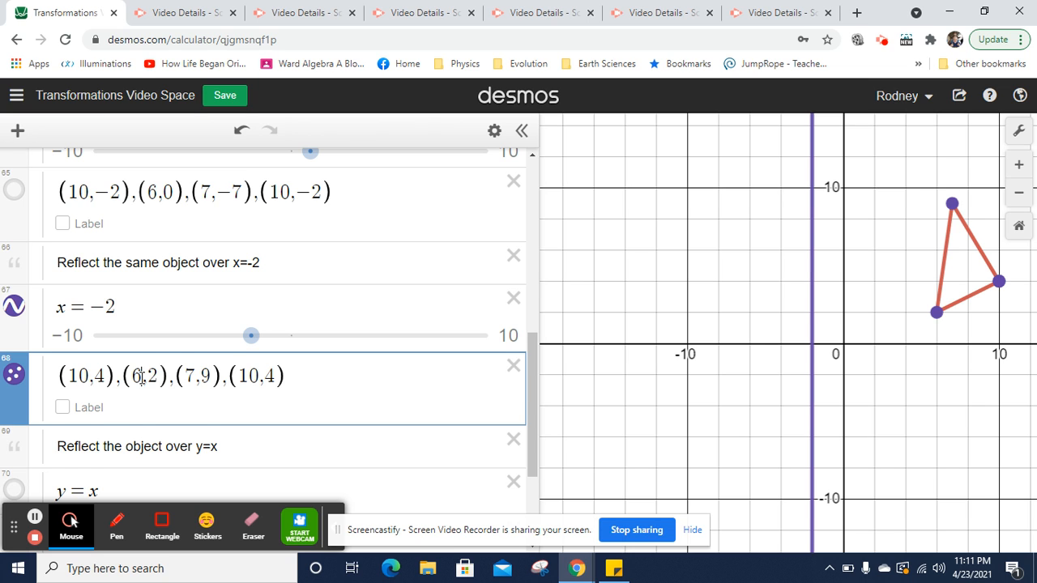
type("-2")
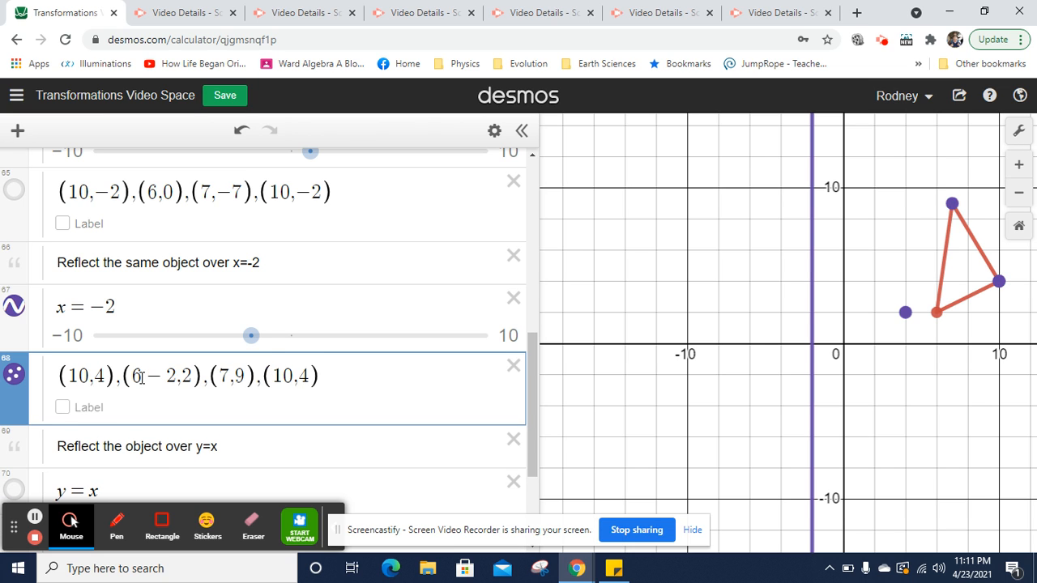
type("(6")
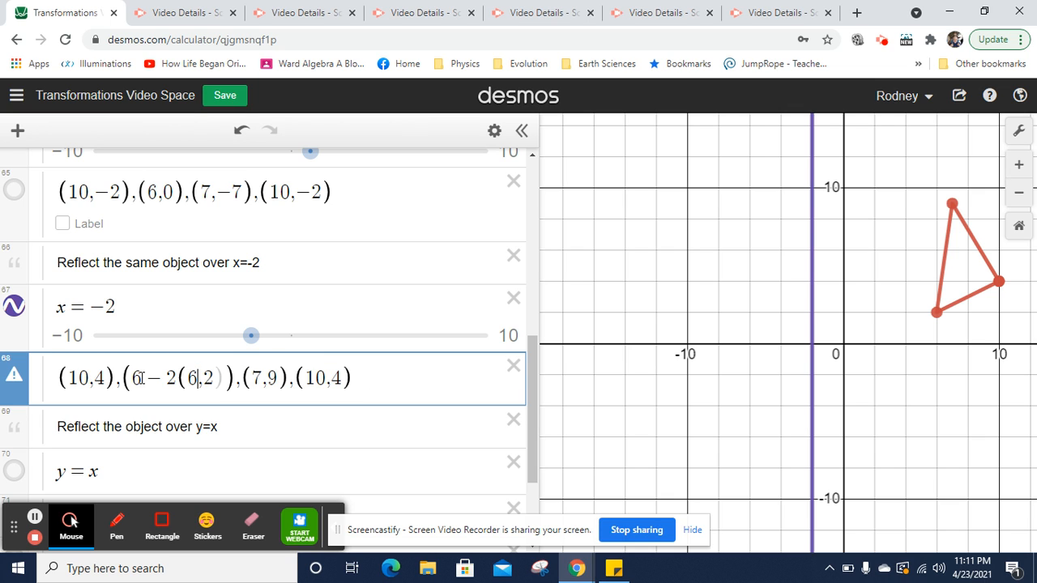
type("--2)")
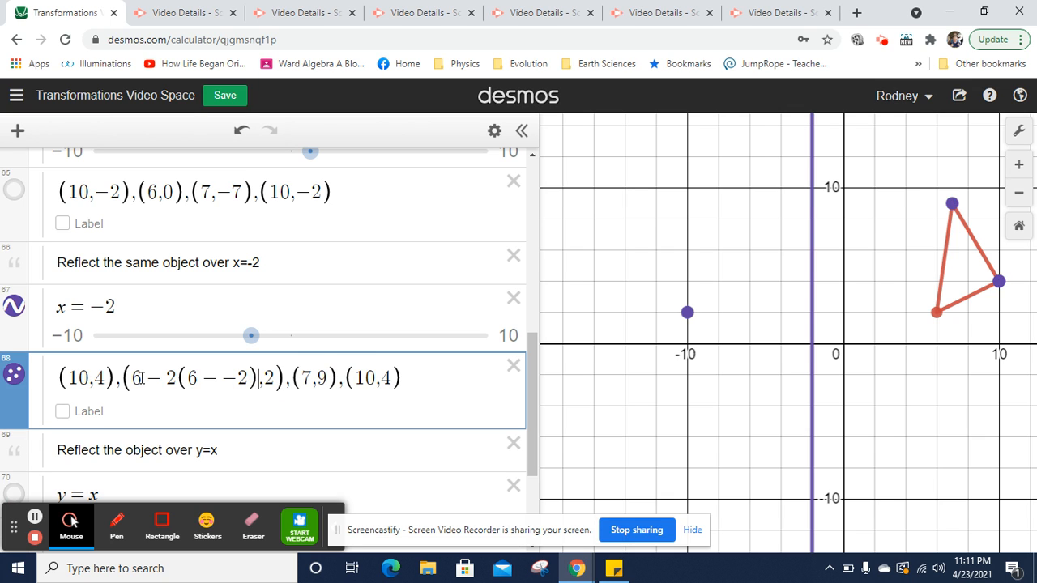
left_click(688, 313)
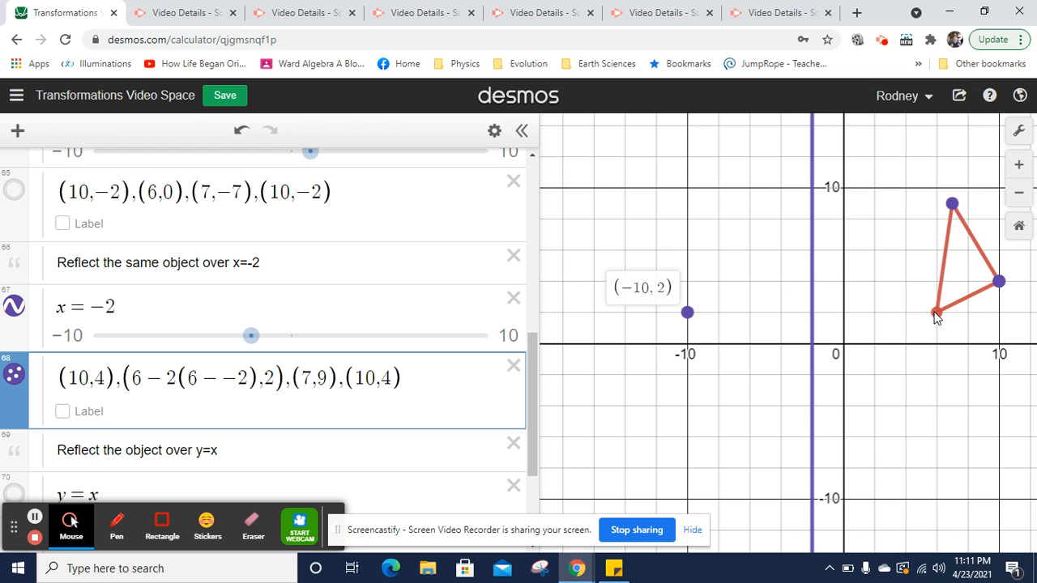
mouse_move(935, 316)
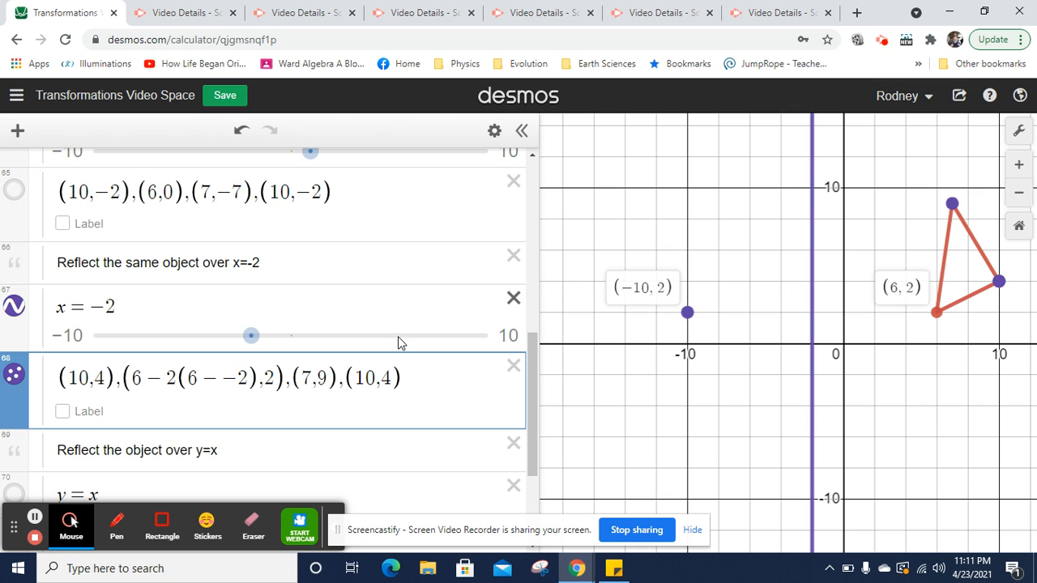
Copy the term -2(6--2) from the second point and append it to the 10 in the first point's x-coordinate
left_click(252, 379)
key("shift+Left")
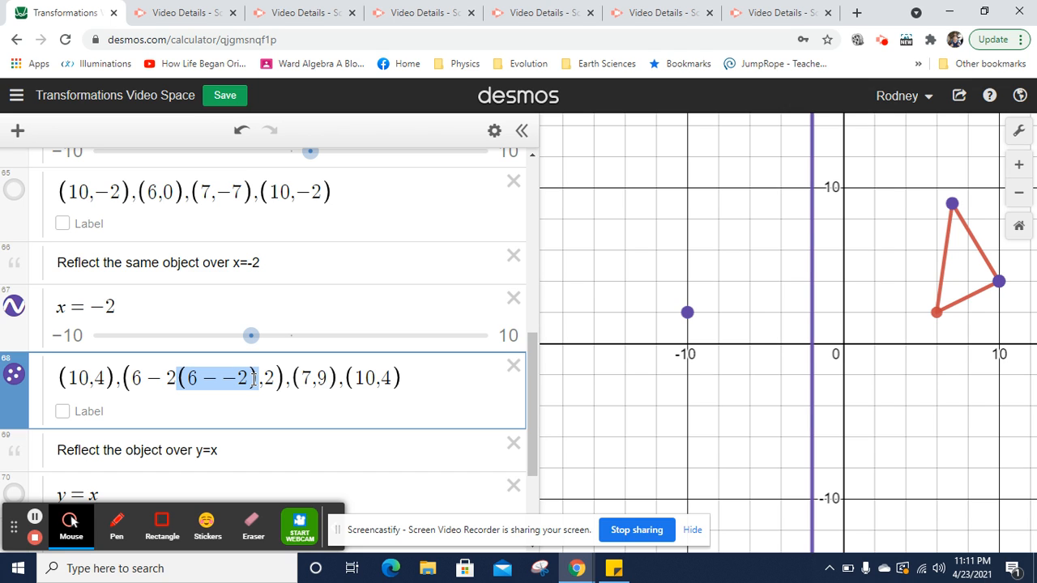
key("shift+Left")
key("shift+Left")
key("ctrl+c")
key("Left")
key("Left")
key("Left")
key("Left")
key("Left")
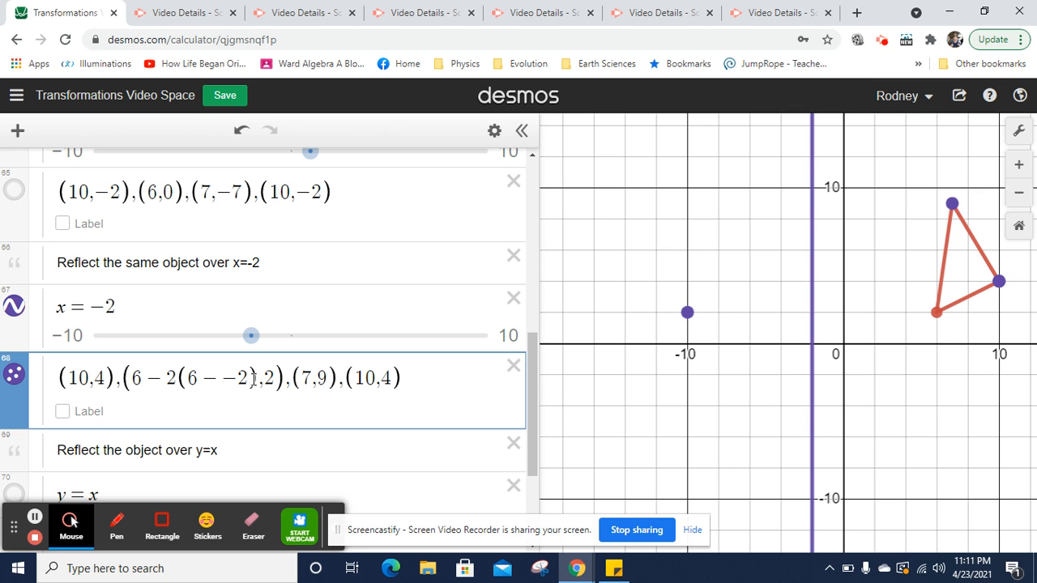
key("ctrl+v")
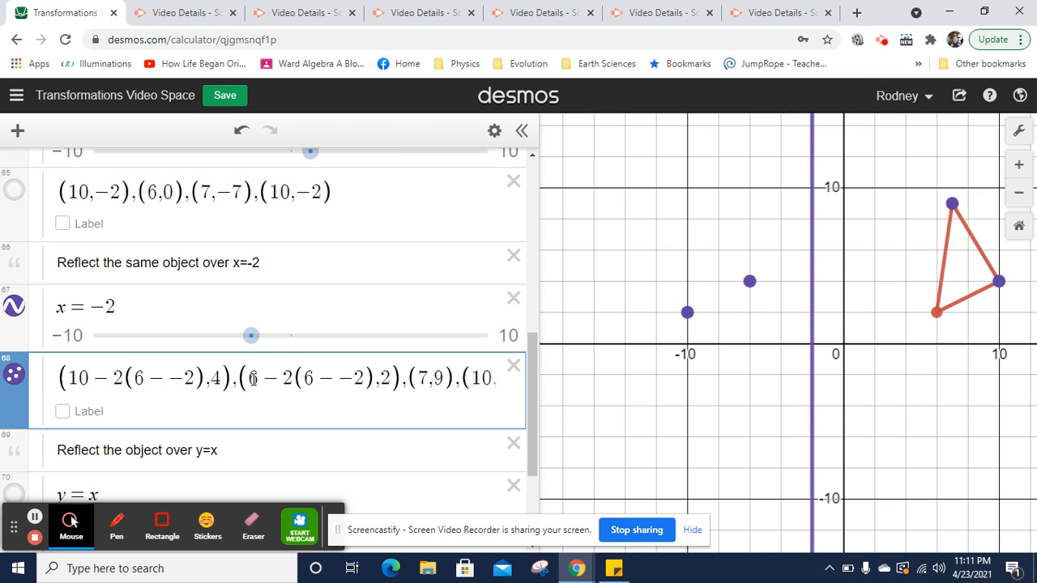
Replace the 6 inside the first point's parentheses with 10, making its x-coordinate 10-2(10--2)
key("Left")
key("Left")
key("Left")
key("Left")
key("Left")
key("Right")
key("BackSpace")
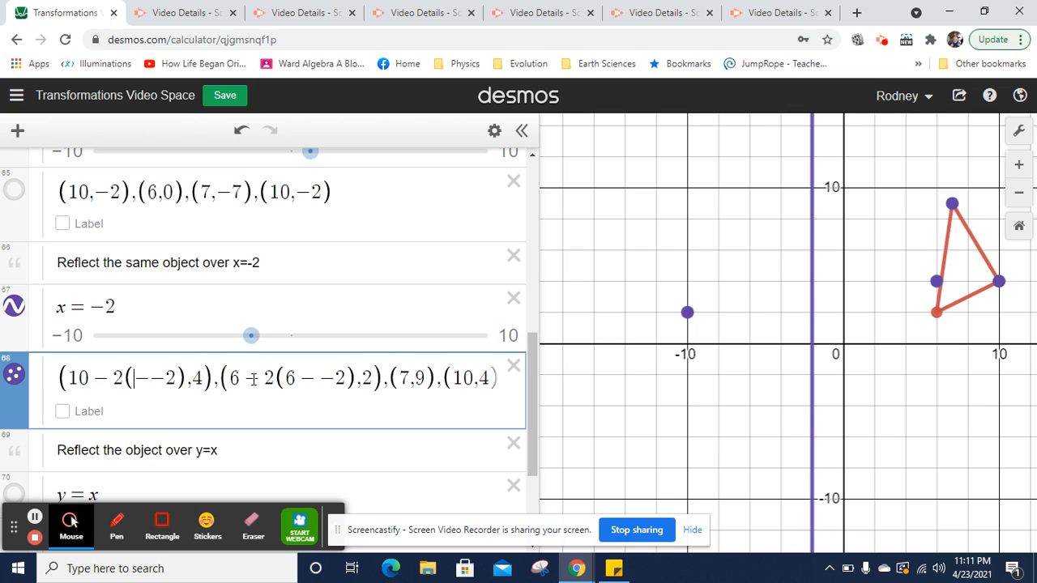
type("10")
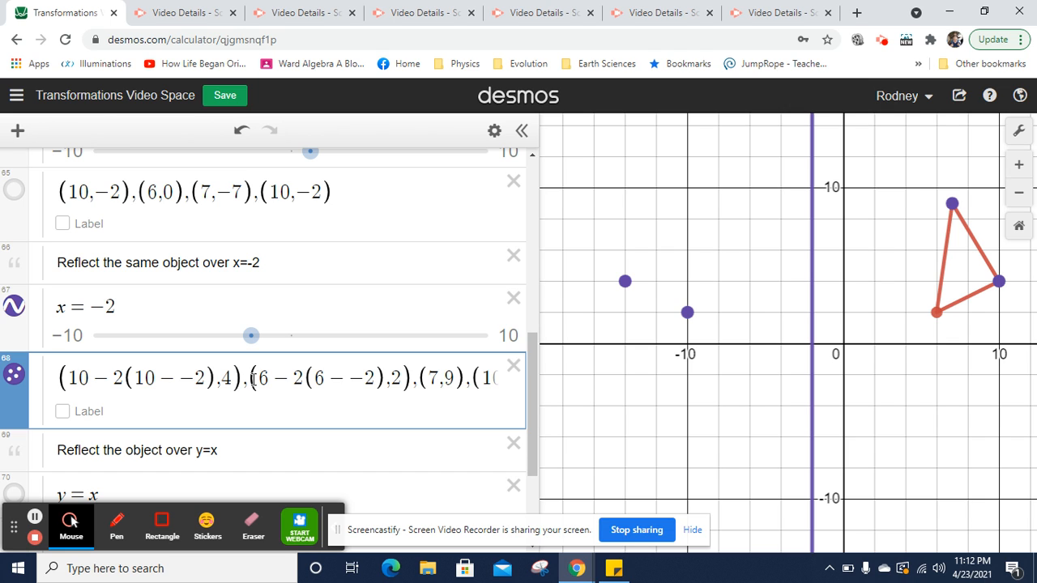
Append the copied term -2(6--2) to the 7 in the third point's x-coordinate
key("Right")
key("Right")
key("Right")
key("Right")
key("Right")
key("Right")
key("Right")
key("Right")
key("Right")
key("Right")
key("Right")
key("Right")
key("Right")
key("Right")
key("Right")
key("Right")
key("Right")
key("Right")
key("Right")
key("Right")
key("ctrl+v")
Replace the 6 inside the third point's parentheses with 7, making its x-coordinate 7-2(7--2)
key("Left")
key("Left")
key("Left")
key("Left")
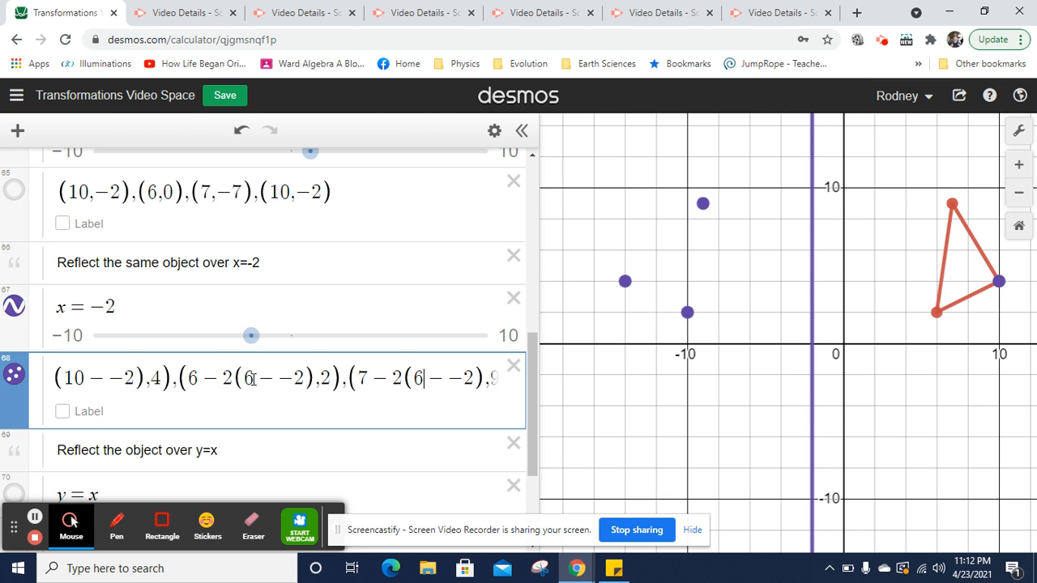
key("Right")
key("BackSpace")
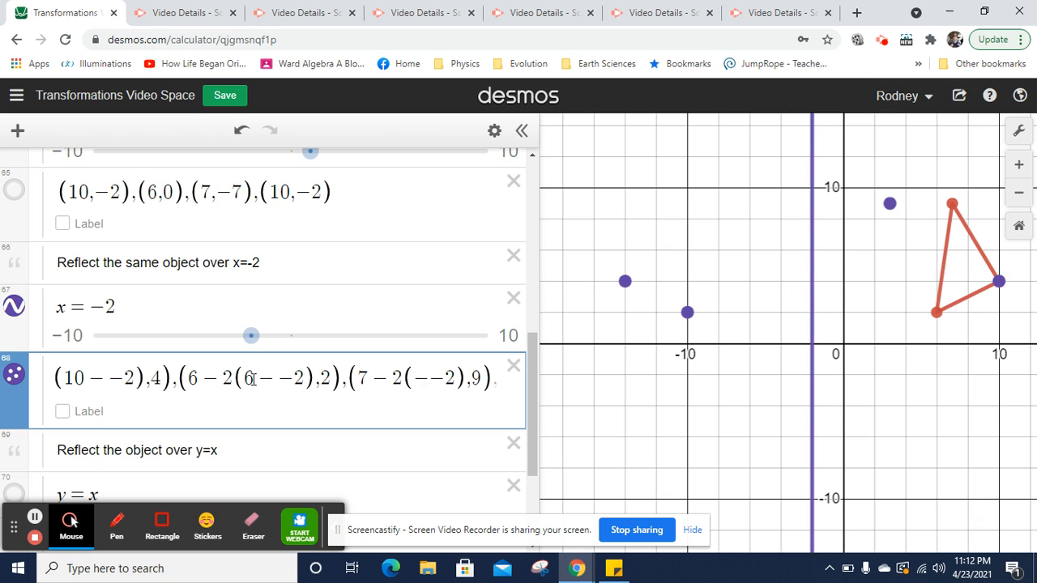
type("7")
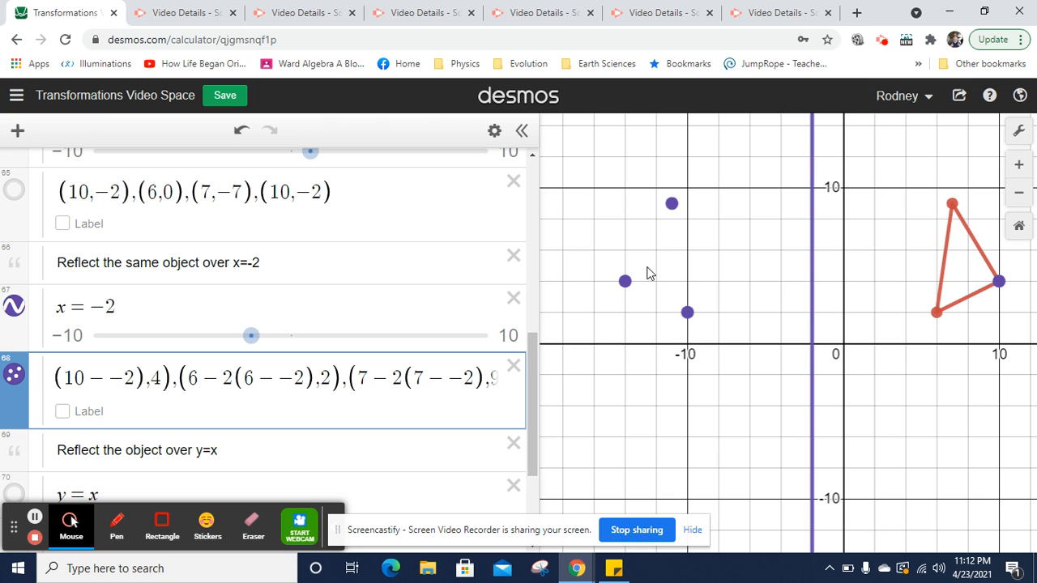
Append the term -2(6--2) to the 10 in the last point's x-coordinate
key("Right")
key("Right")
key("Right")
key("Right")
key("Right")
key("Right")
key("Right")
key("Right")
key("Right")
key("Right")
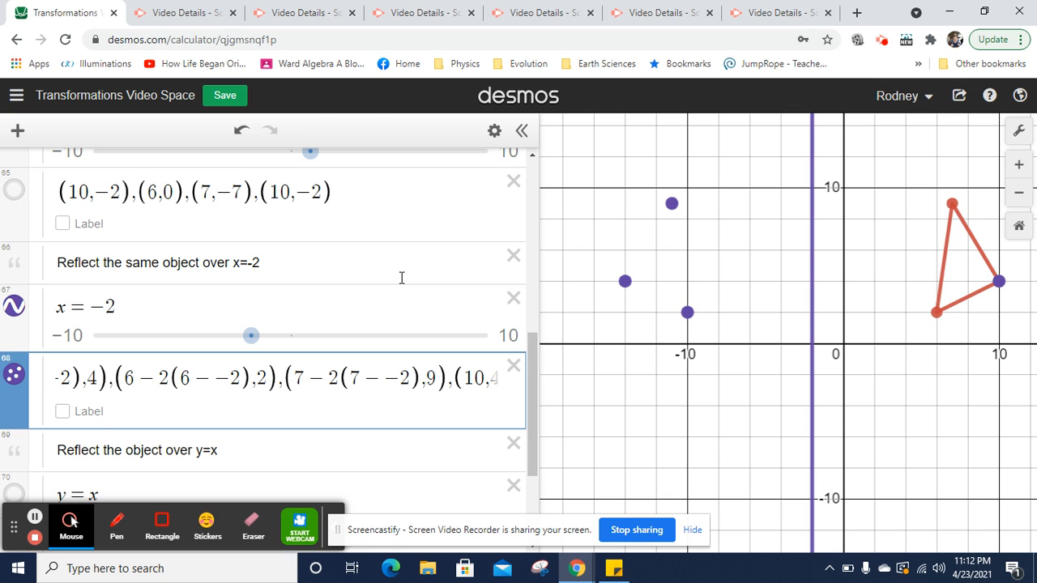
type("-2(6--2)")
Replace the 6 inside the last point's parentheses with 10, making its x-coordinate 10-2(10--2)
key("Left")
key("Left")
key("Left")
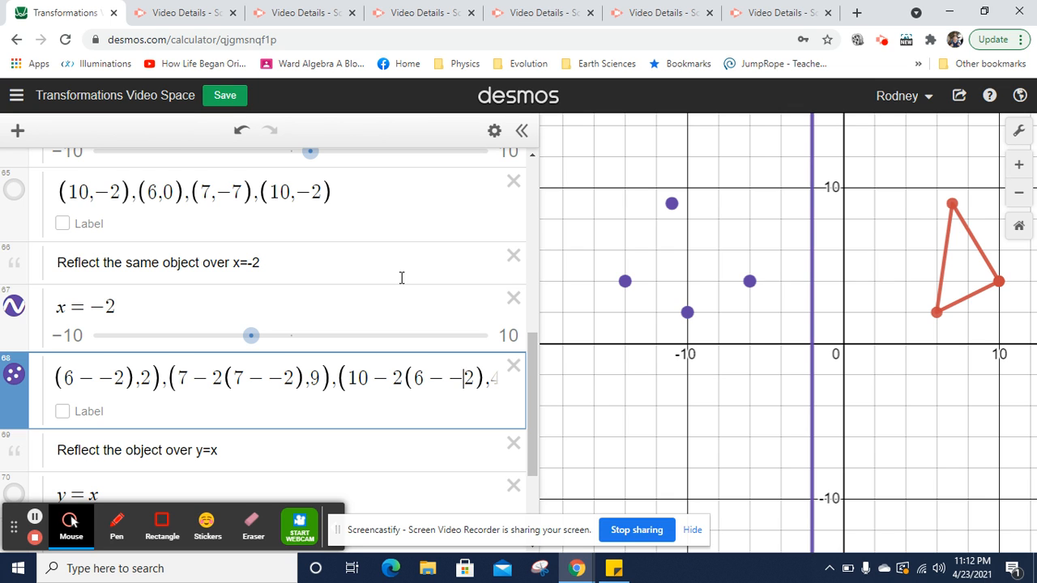
key("BackSpace")
type("10")
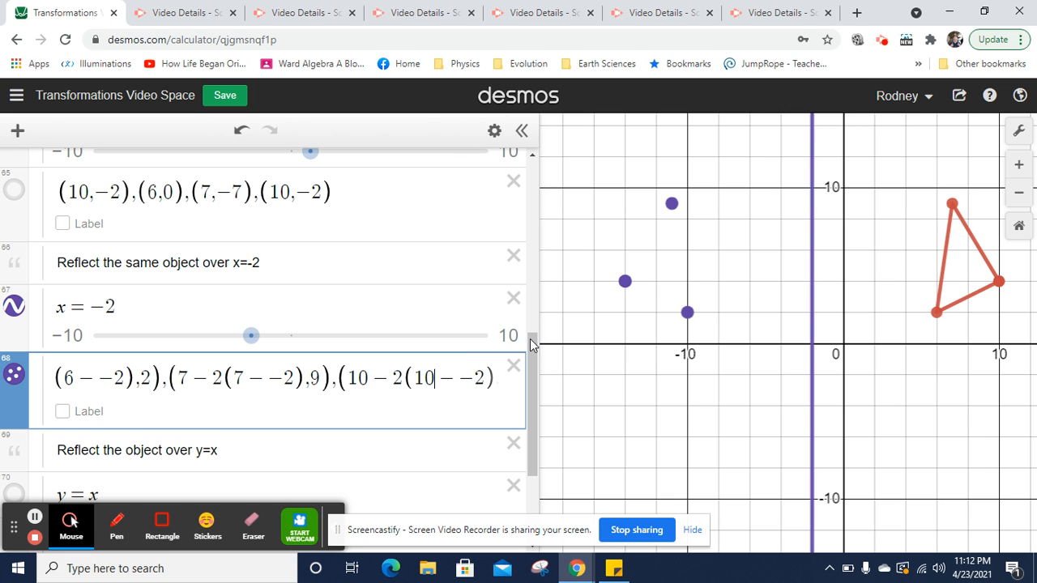
Turn on connecting lines for the point list reflected over x=-2 so it draws as a triangle
left_click_drag(532, 346, 535, 377)
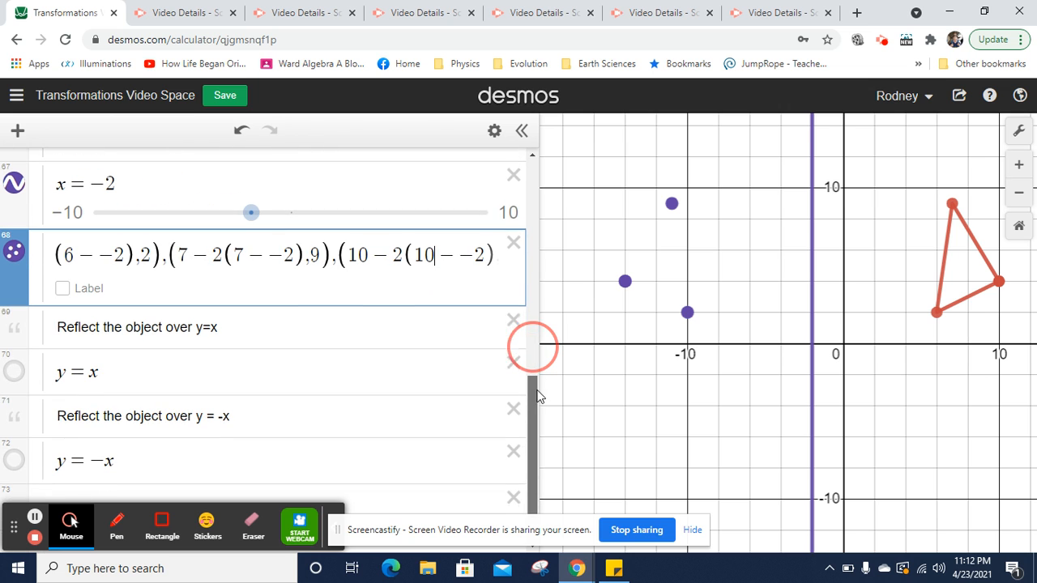
left_click(494, 132)
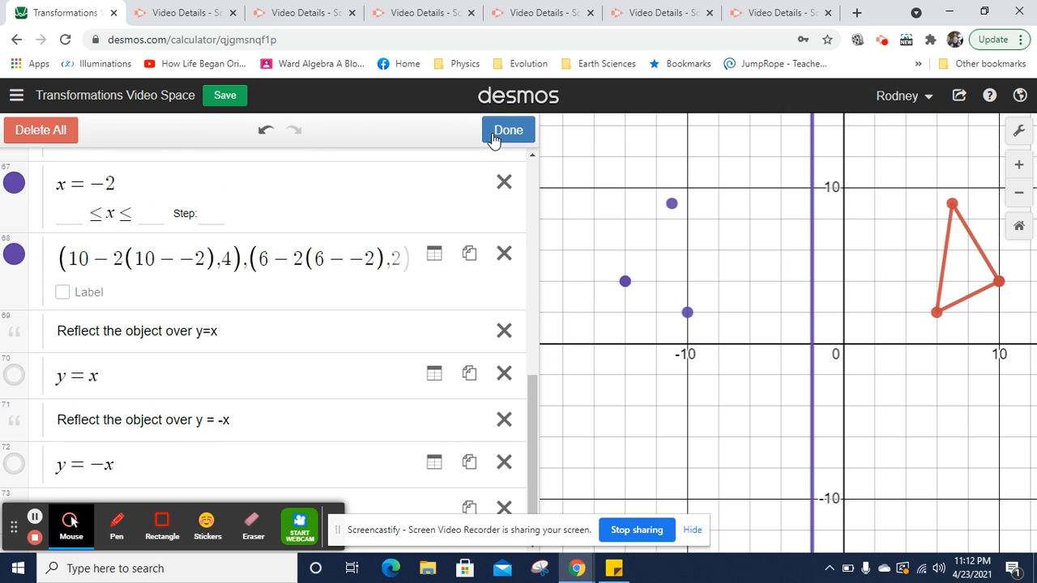
left_click(14, 255)
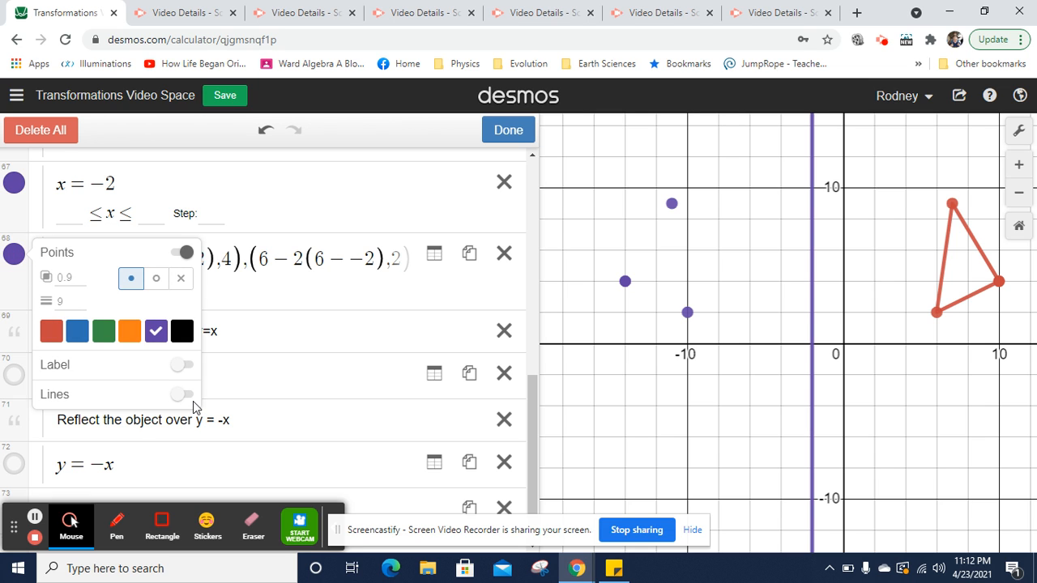
left_click(192, 398)
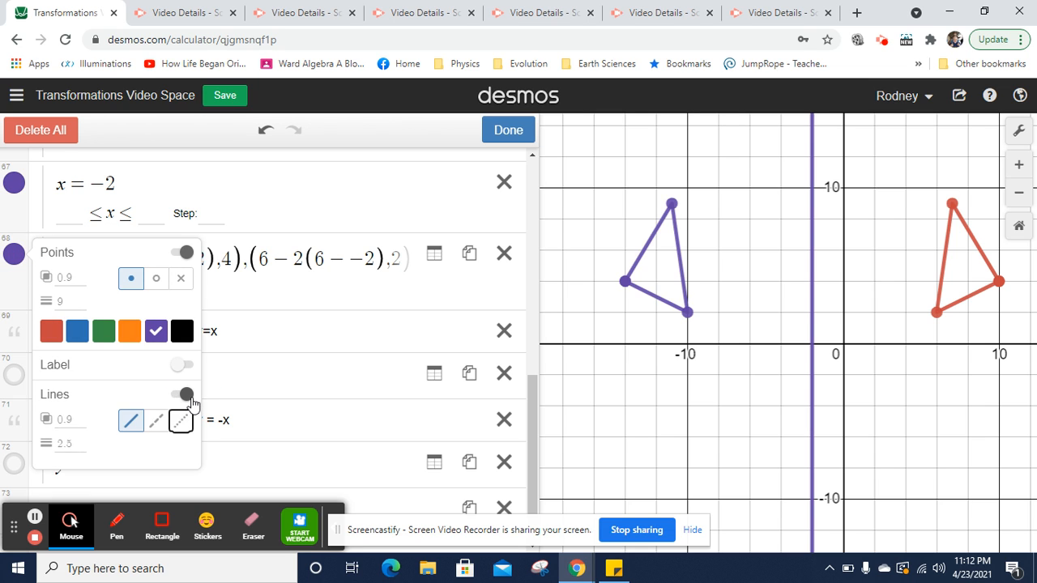
left_click(496, 130)
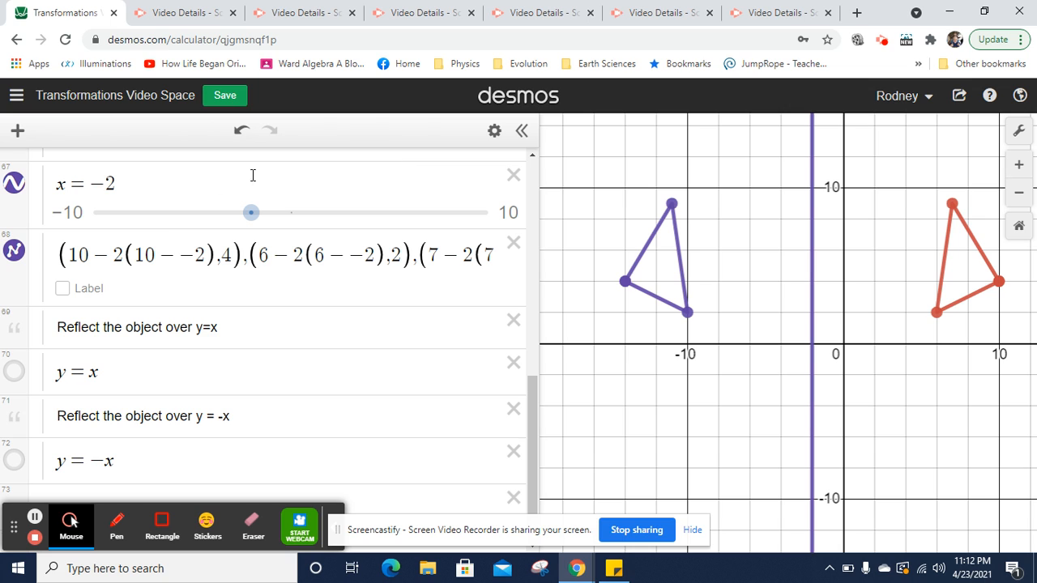
Simplify 10--2 to 12 inside the parentheses of the first reflected point's x-coordinate
left_click(168, 253)
key("Right")
key("Right")
key("Right")
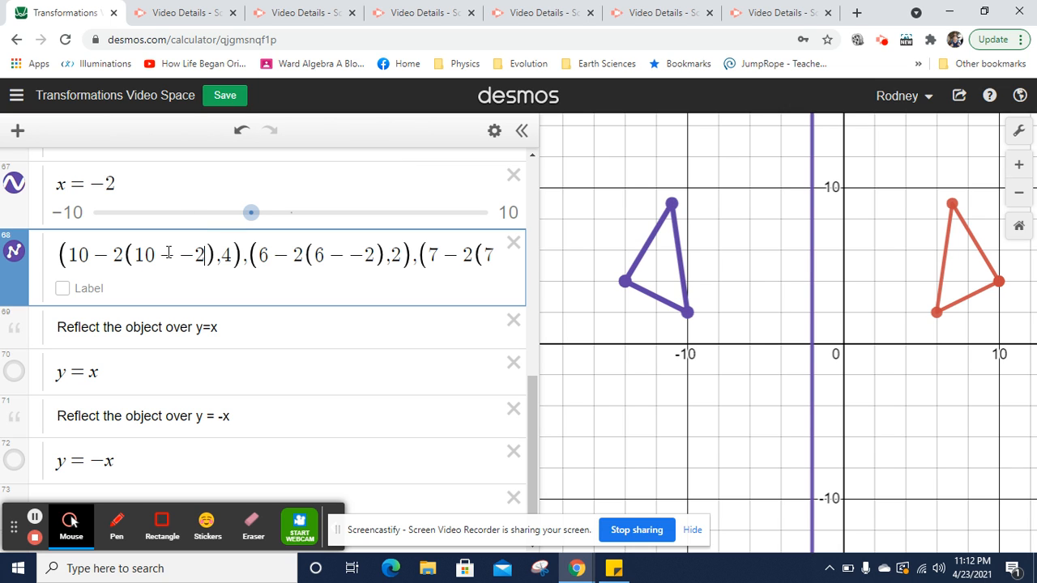
key("Right")
key("Left")
key("shift+Left")
key("shift+Left")
key("shift+Left")
key("shift+Left")
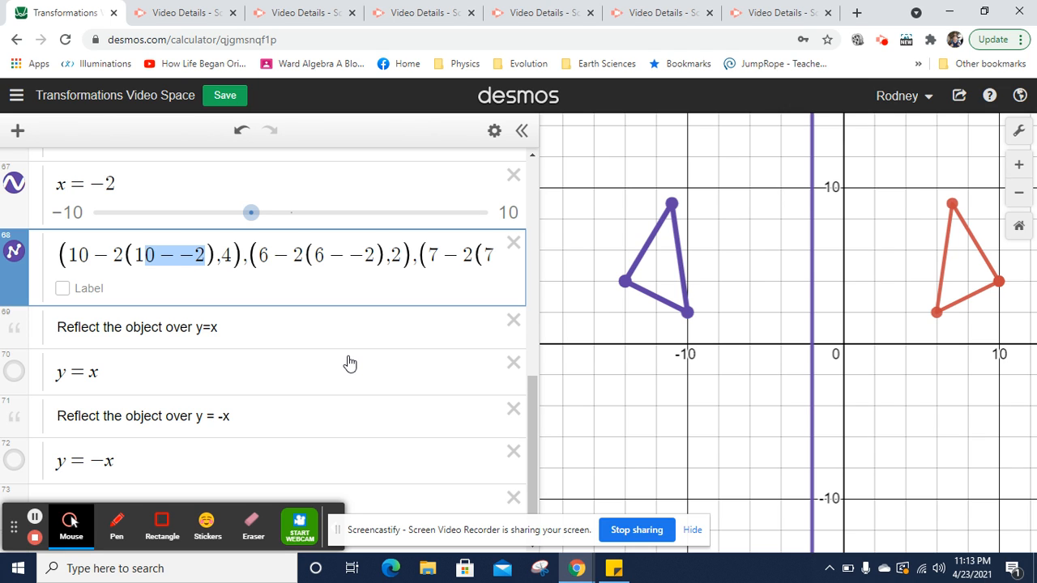
key("shift+Left")
type("12")
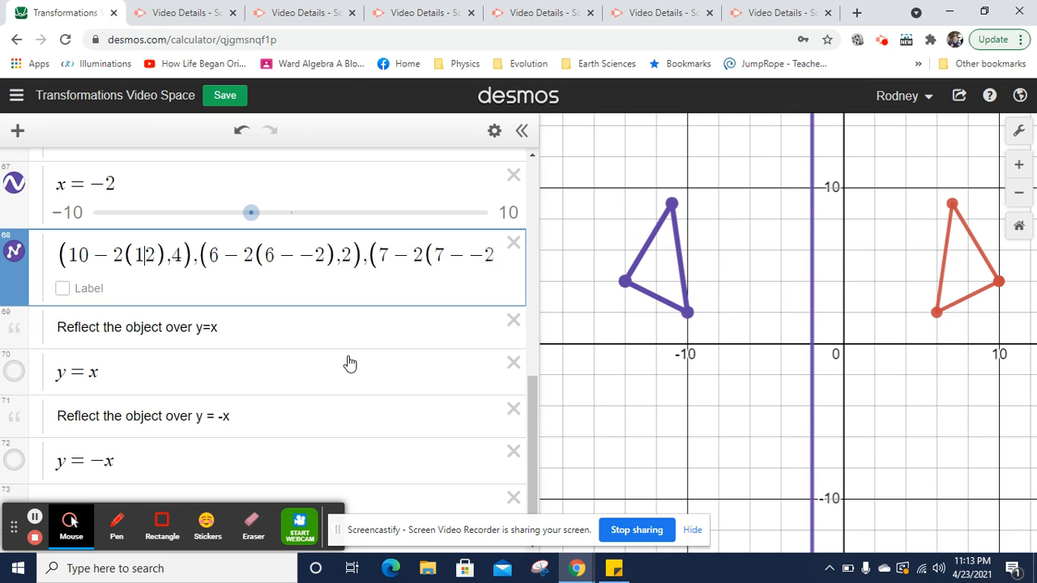
Multiply out 2(12) to 24 in the first reflected point's x-coordinate
key("Left")
key("Left")
key("Left")
key("shift+Right")
key("shift+Right")
key("shift+Right")
key("shift+Left")
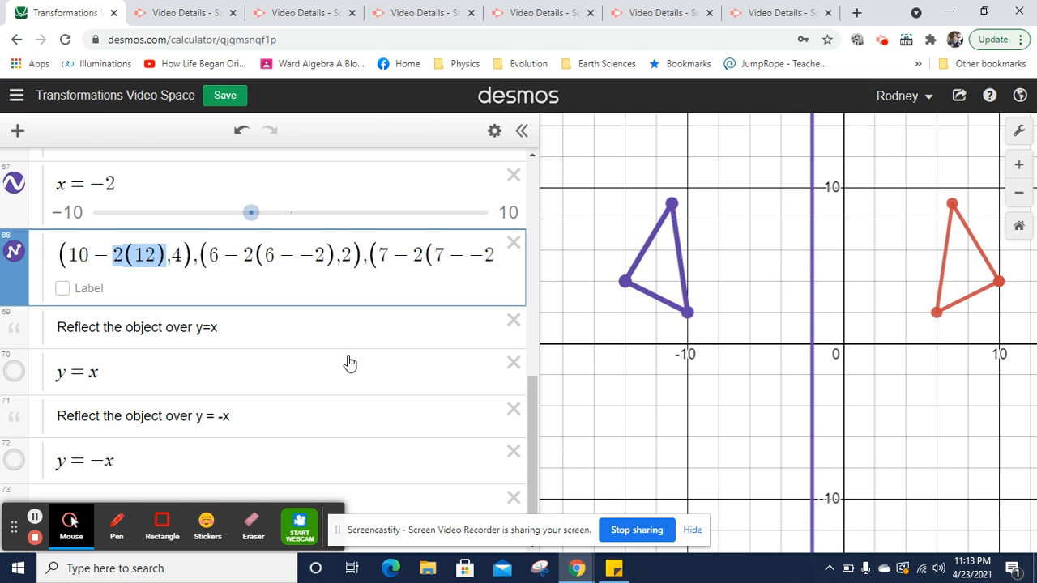
type("24")
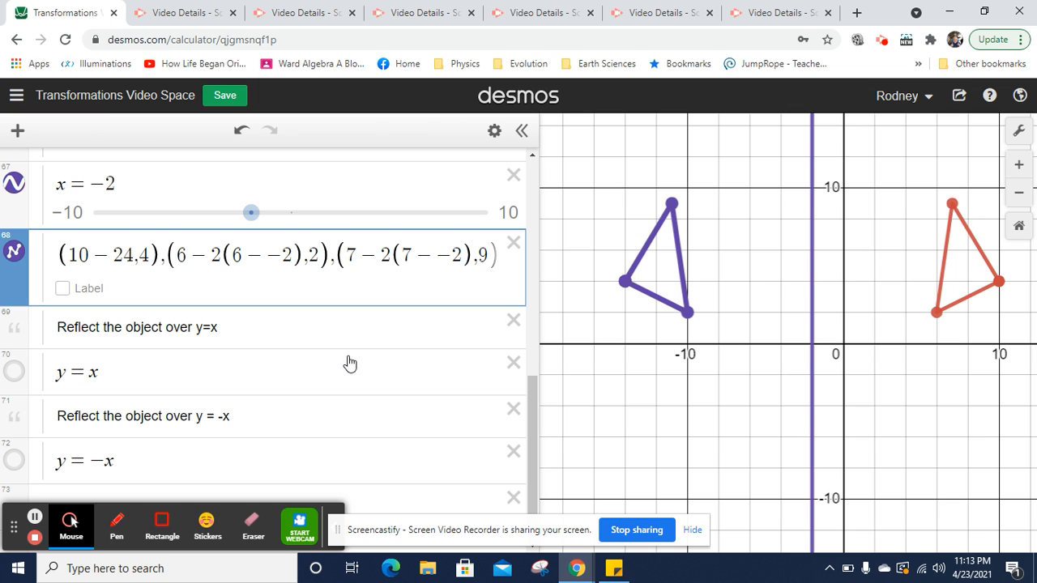
Replace 10-24 with -14 as the first reflected point's x-coordinate
key("shift+Left")
key("shift+Left")
key("shift+Left")
key("shift+Left")
key("shift+Left")
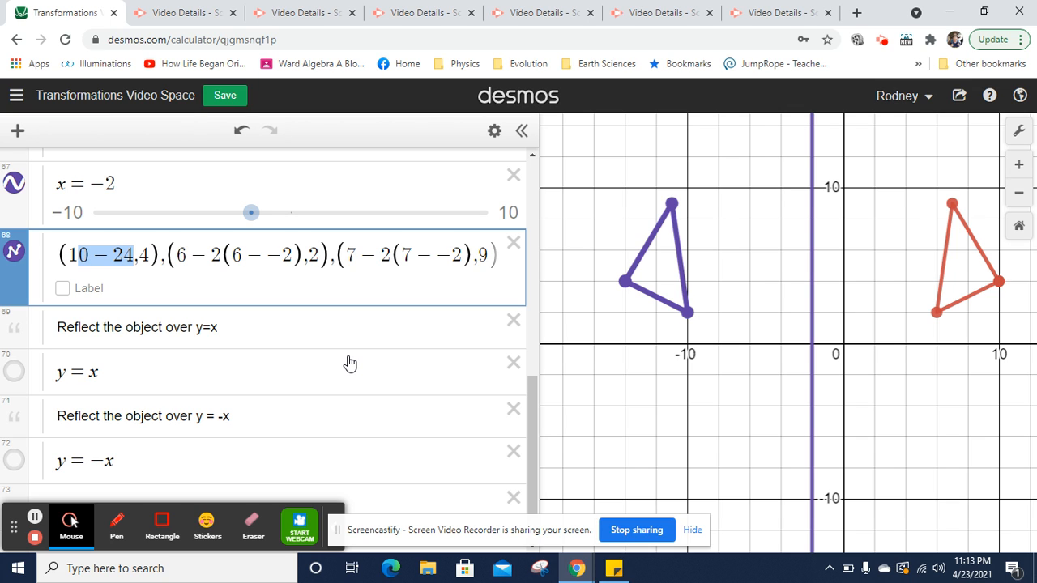
type("-14")
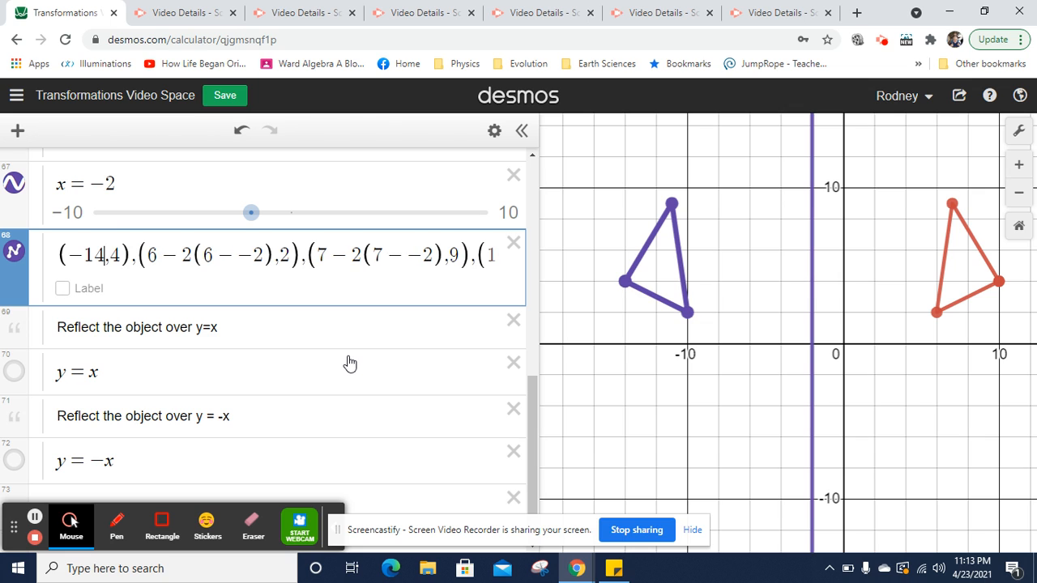
Simplify 6--2 to 8 inside the parentheses of the second reflected point's x-coordinate
key("Right")
key("Right")
key("Right")
key("Right")
key("Right")
key("Right")
key("Right")
key("Right")
key("Right")
key("shift+Right")
key("shift+Right")
key("shift+Right")
key("shift+Right")
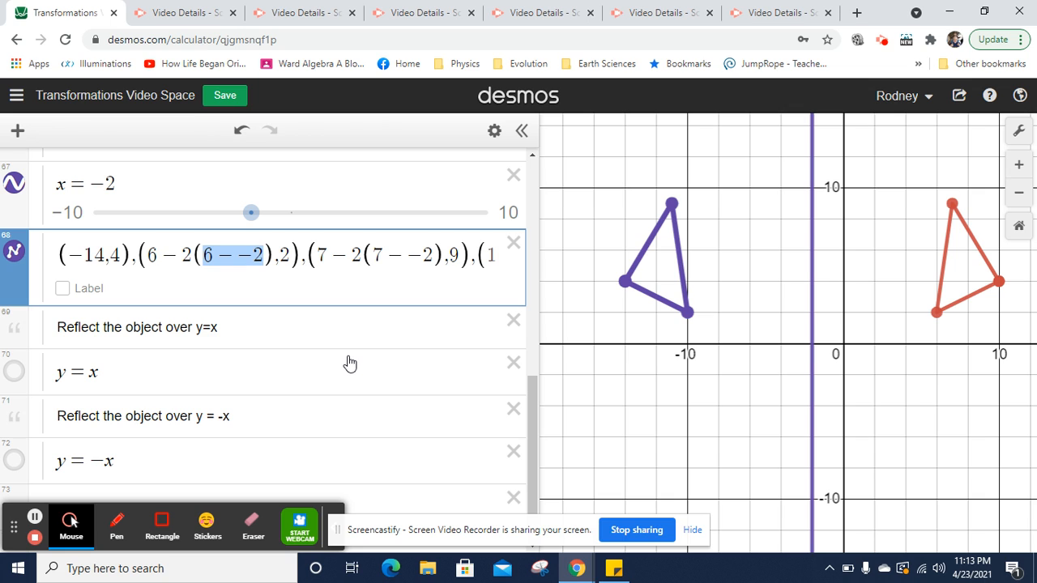
type("8")
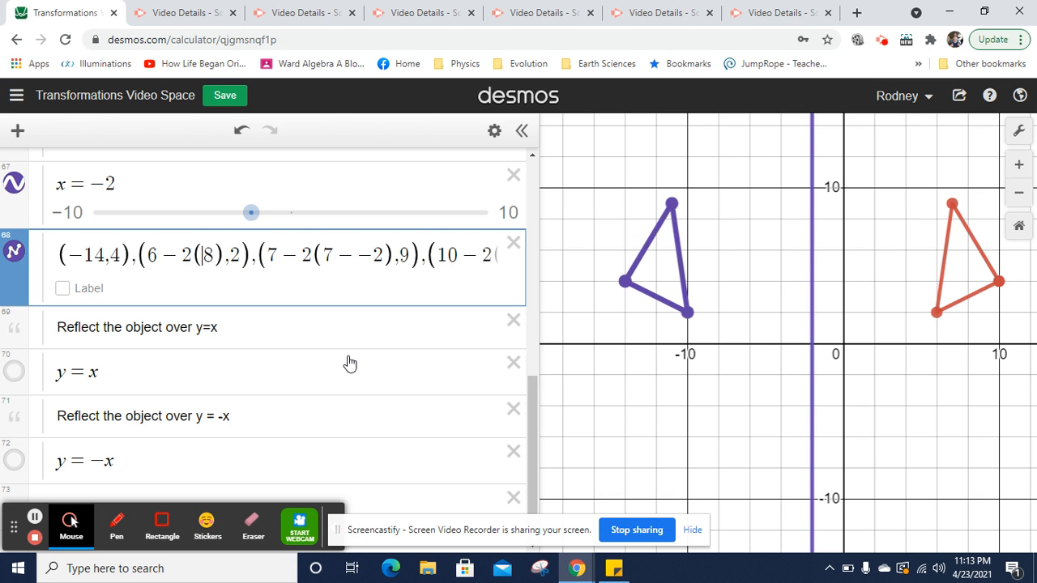
Multiply out 2(8) to 16 in the second reflected point and reduce its x-coordinate to -10
key("Right")
key("shift+Left")
key("shift+Left")
type("16")
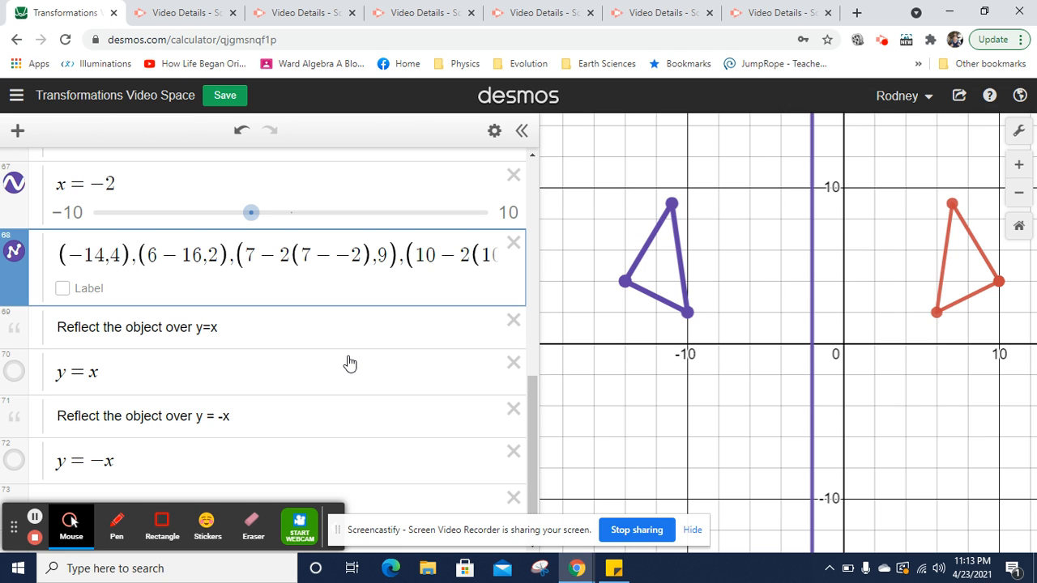
key("shift+Left")
key("shift+Left")
key("shift+Left")
key("shift+Left")
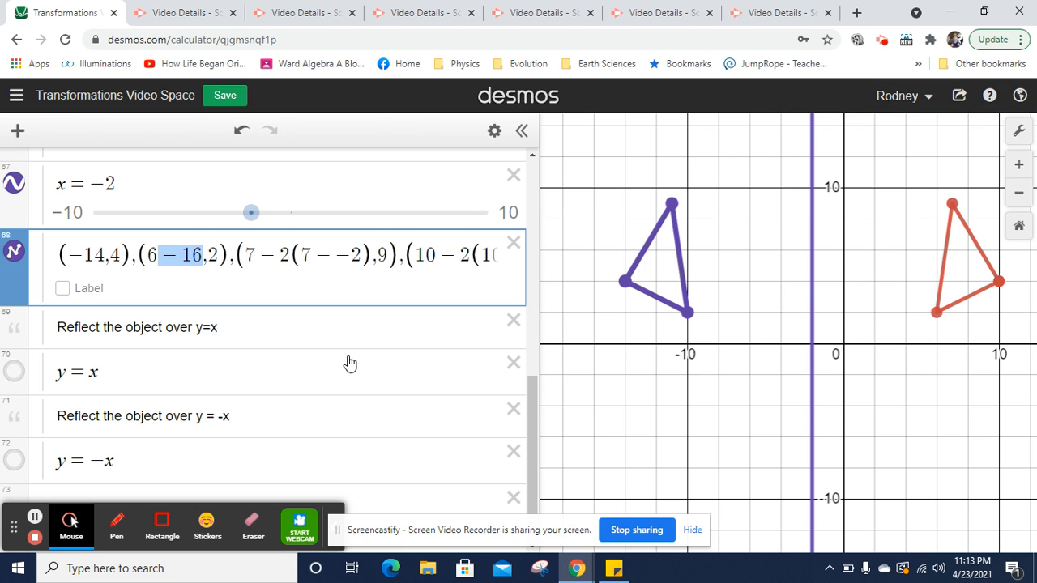
type("-10")
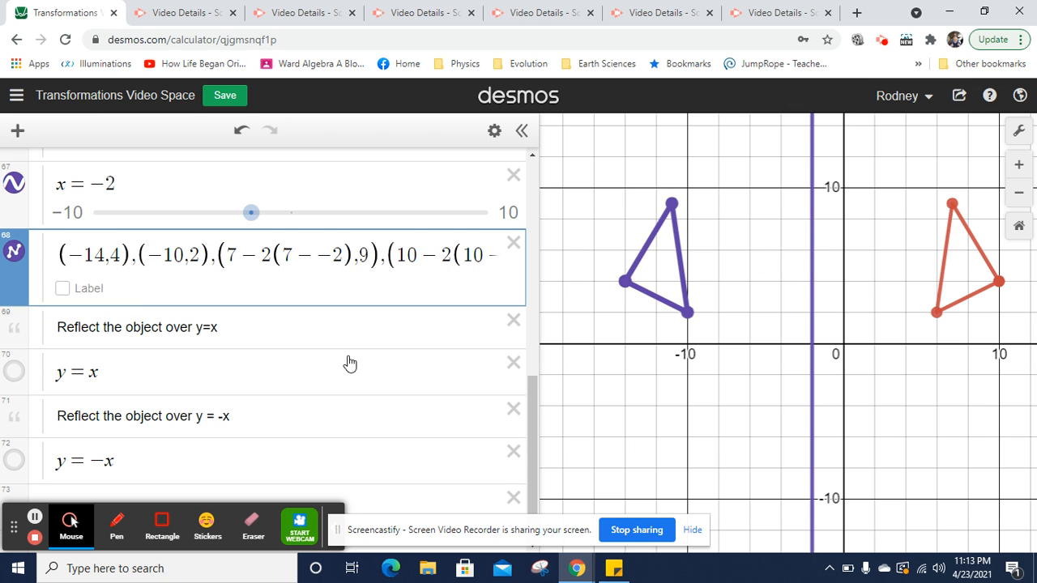
Simplify 7--2 to 9 inside the parentheses of the third reflected point's x-coordinate
key("Right")
key("Right")
key("Right")
key("Right")
key("Right")
key("Right")
key("shift+Right")
key("shift+Right")
key("shift+Right")
key("shift+Right")
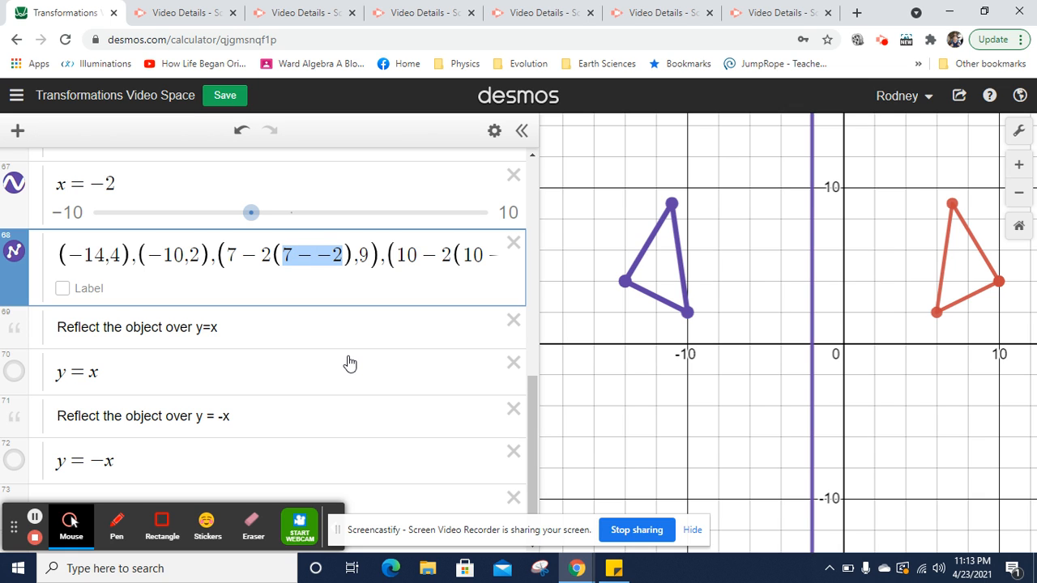
type("9")
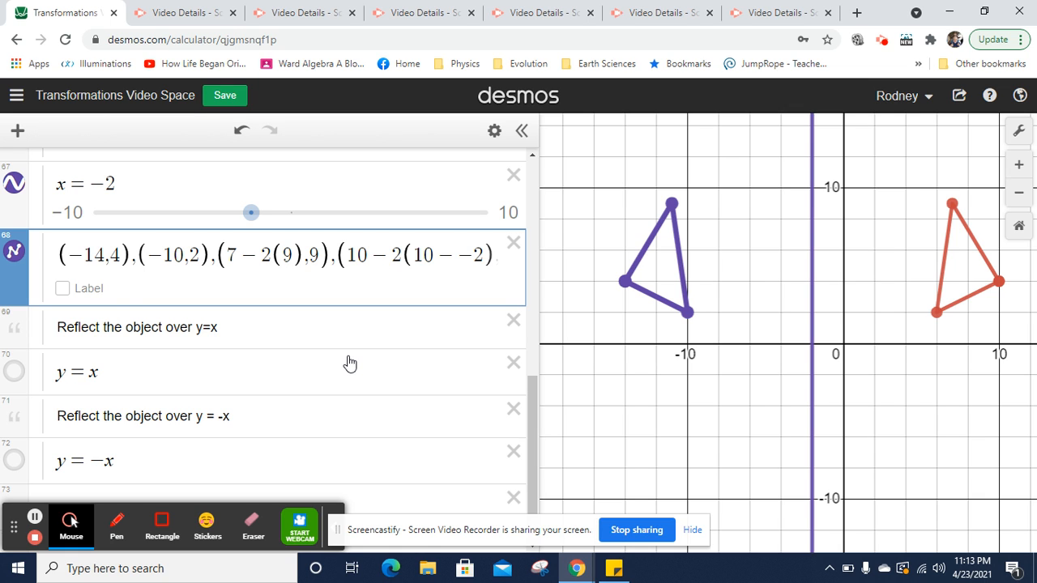
Multiply out 2(9) to 18 in the third reflected point and reduce its x-coordinate to -11
key("shift+Left")
key("shift+Left")
type("18")
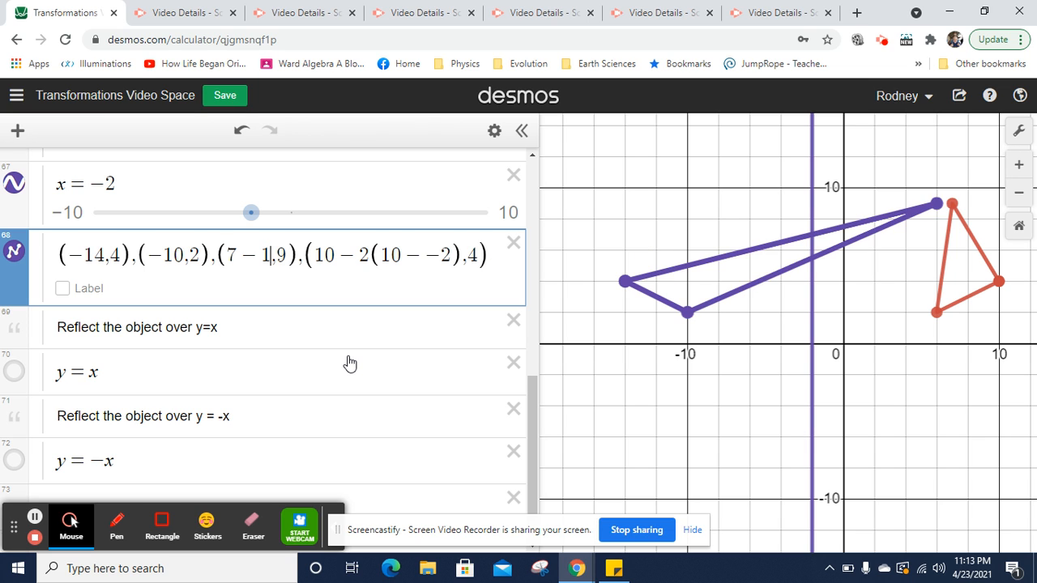
key("shift+Left")
key("shift+Left")
key("shift+Left")
key("shift+Left")
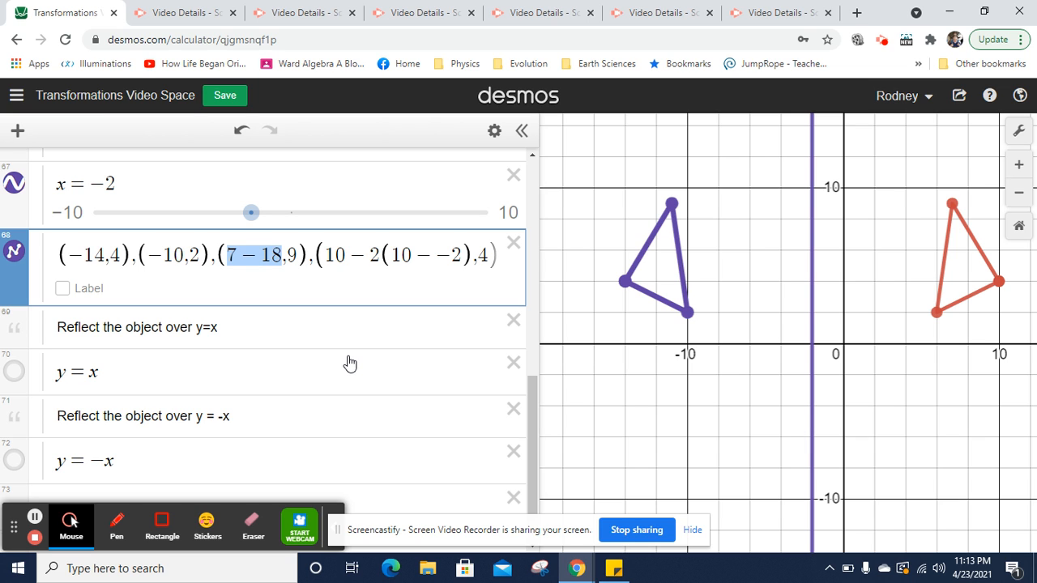
type("-11")
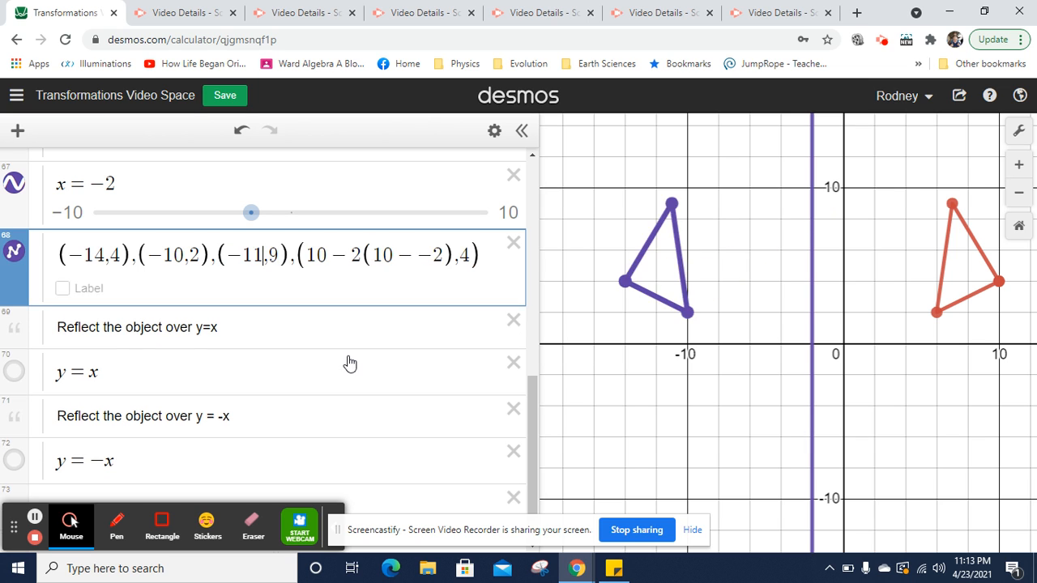
Simplify 10--2 to 12 inside the parentheses of the last reflected point's x-coordinate
key("Right")
key("Right")
key("Right")
key("Right")
key("Right")
key("Right")
key("Right")
key("Right")
key("Right")
key("Right")
key("Right")
key("Left")
key("shift+Right")
key("shift+Right")
key("shift+Right")
key("shift+Right")
key("shift+Right")
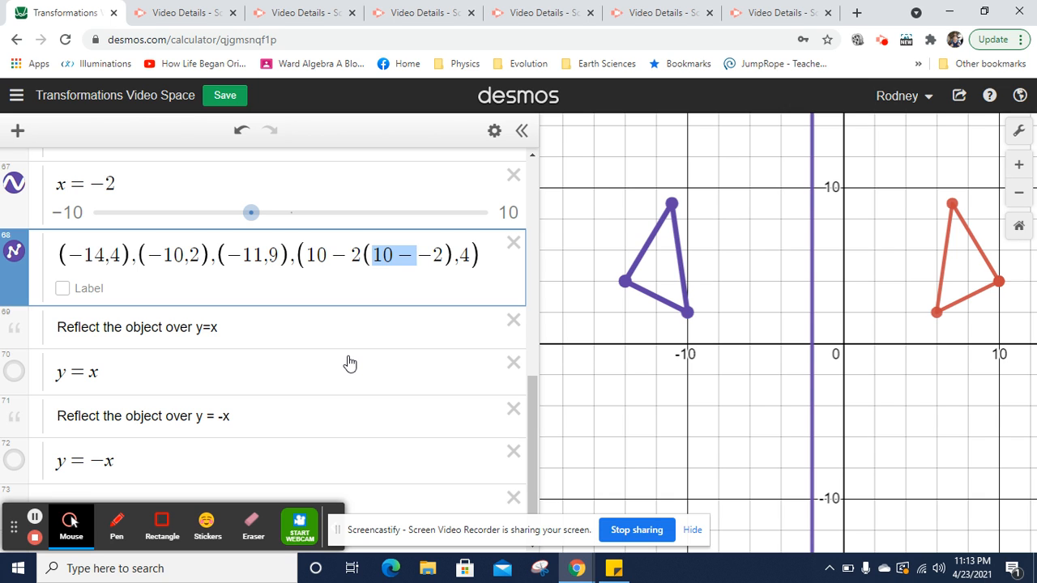
type("12")
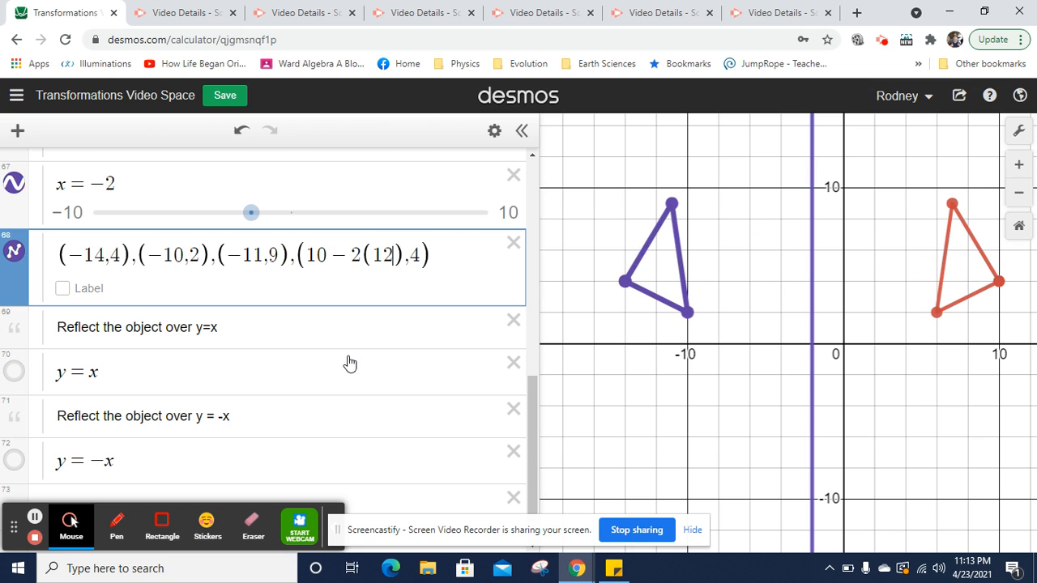
Multiply out 2(12) to 24 in the last reflected point and reduce its x-coordinate to -14
key("shift+Left")
key("shift+Left")
key("shift+Left")
key("shift+Left")
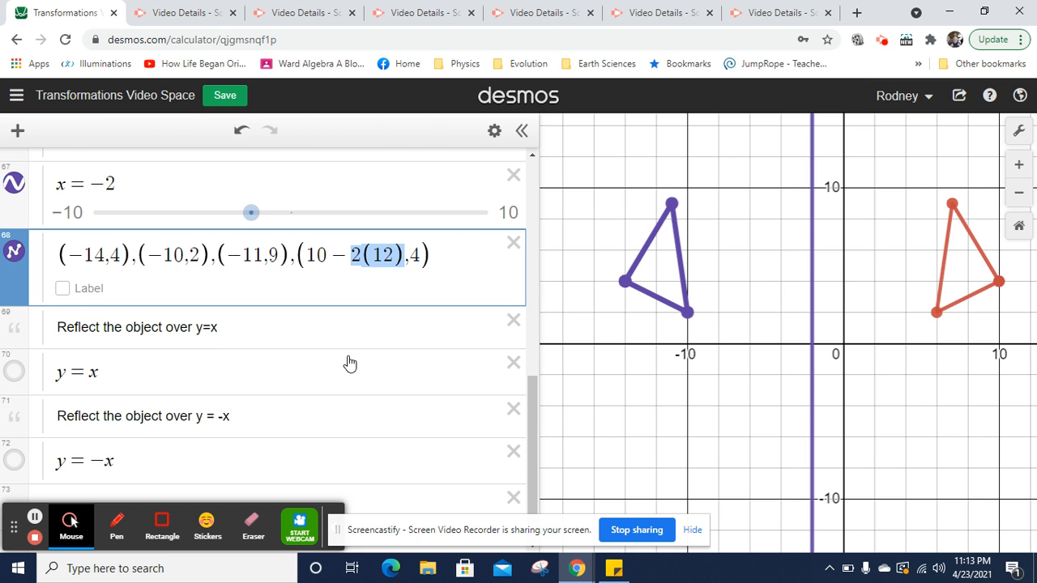
type("24")
key("shift+Left")
key("shift+Left")
key("shift+Left")
key("shift+Left")
key("shift+Left")
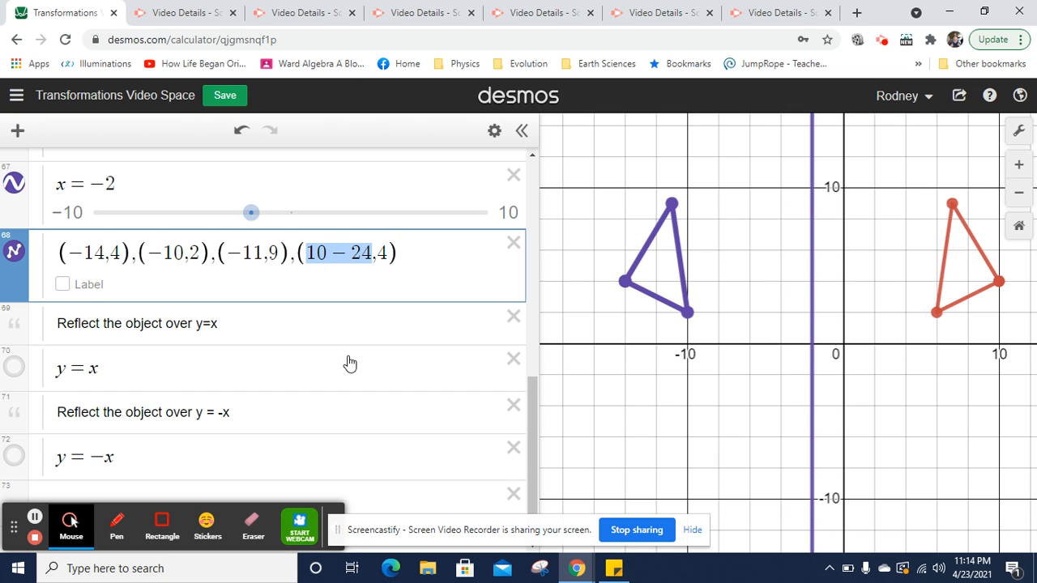
type("-14")
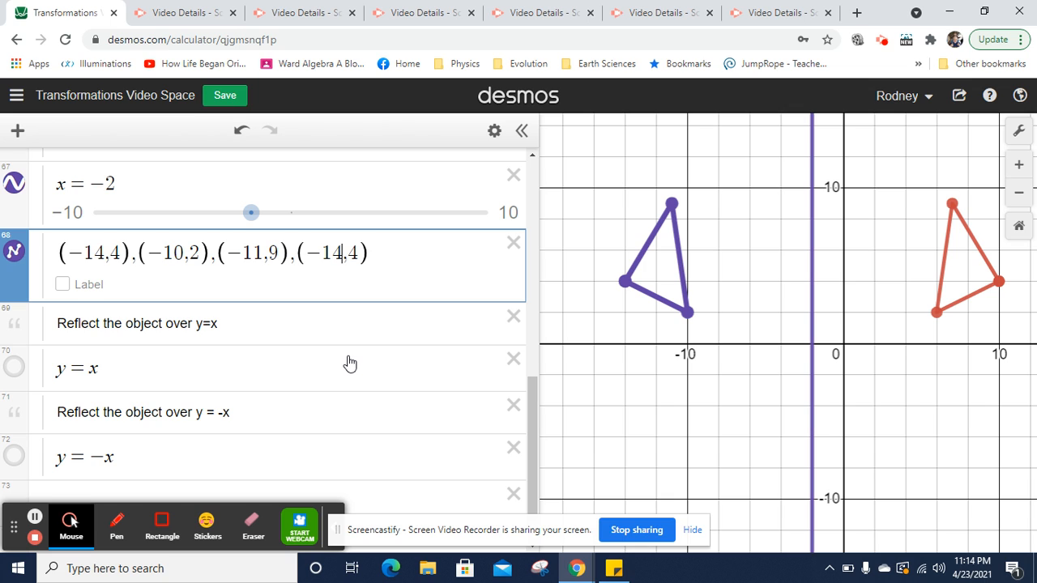
Hide the triangle reflected over x=-2 and its mirror line, and show the line y=x
left_click(95, 284)
left_click(15, 250)
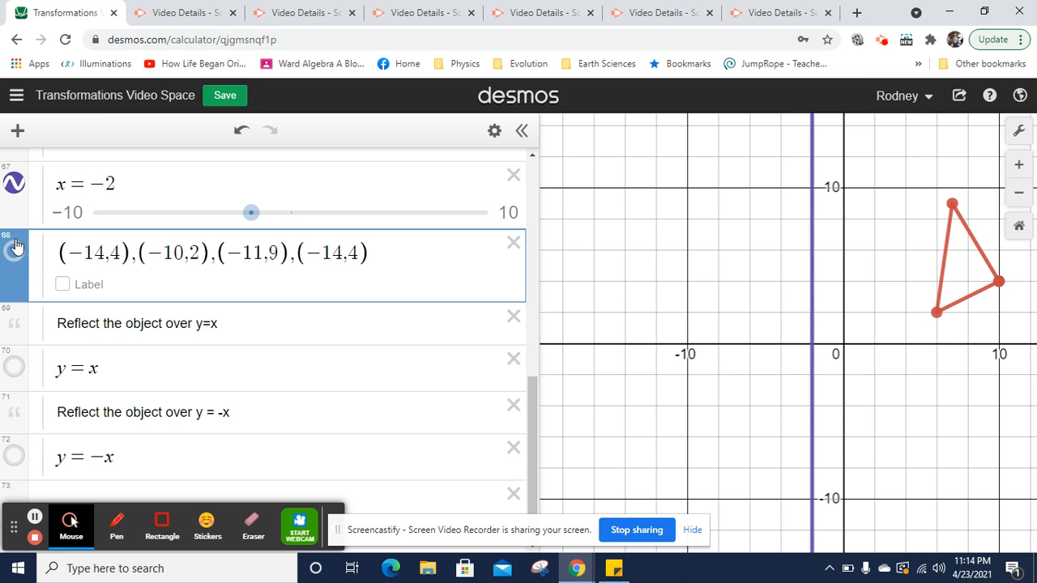
left_click(15, 184)
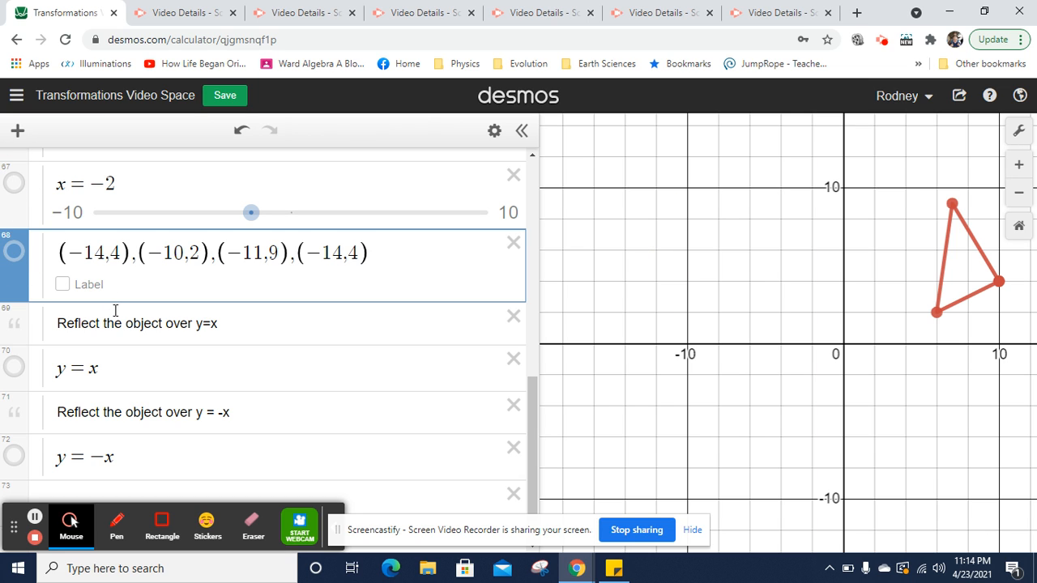
left_click(14, 367)
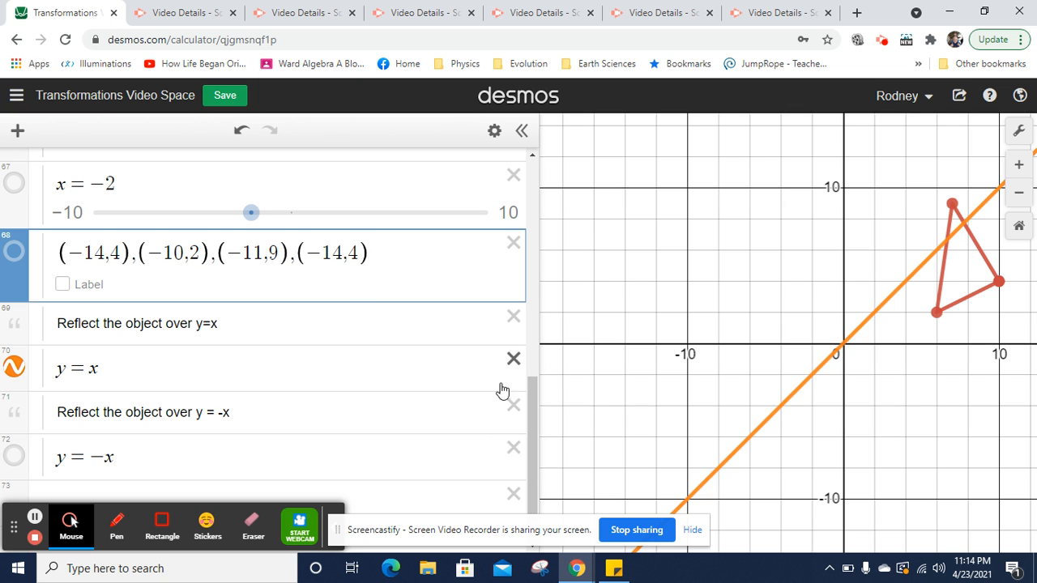
Copy the original triangle's point list into a new expression directly below y=x
left_click_drag(531, 403, 534, 254)
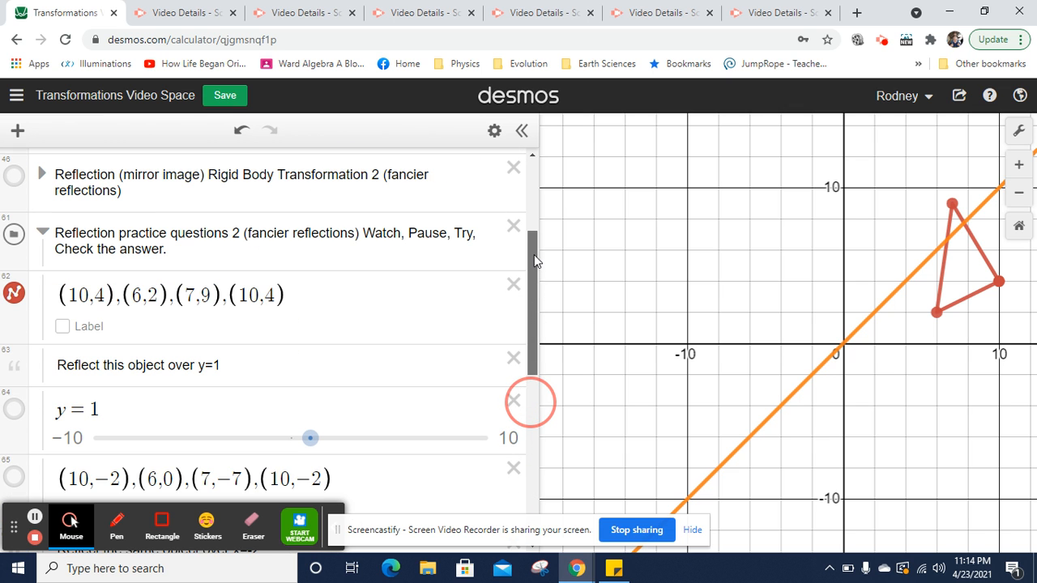
left_click(290, 285)
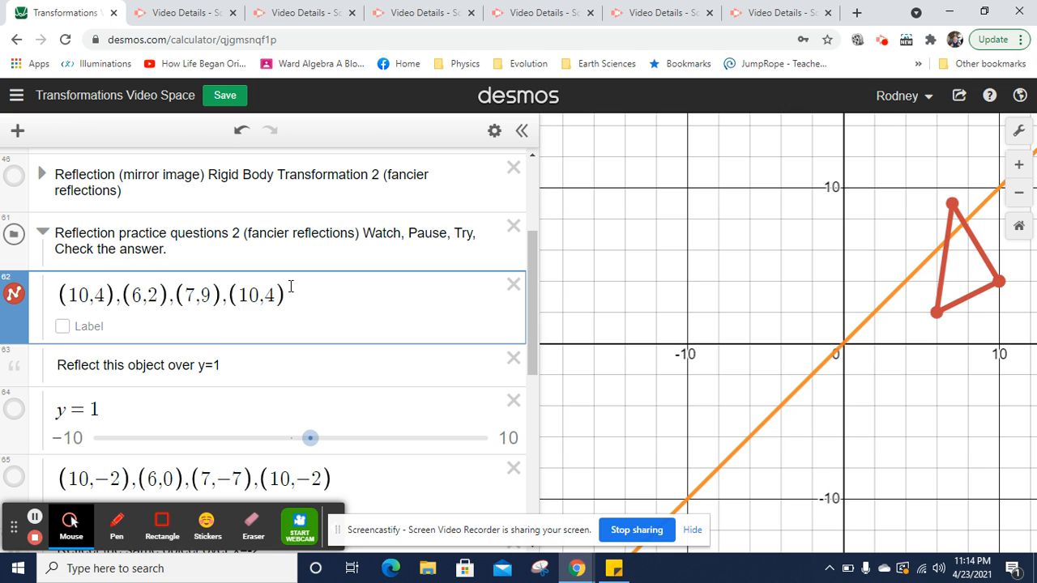
left_click(508, 318)
key("ctrl+a")
key("ctrl+c")
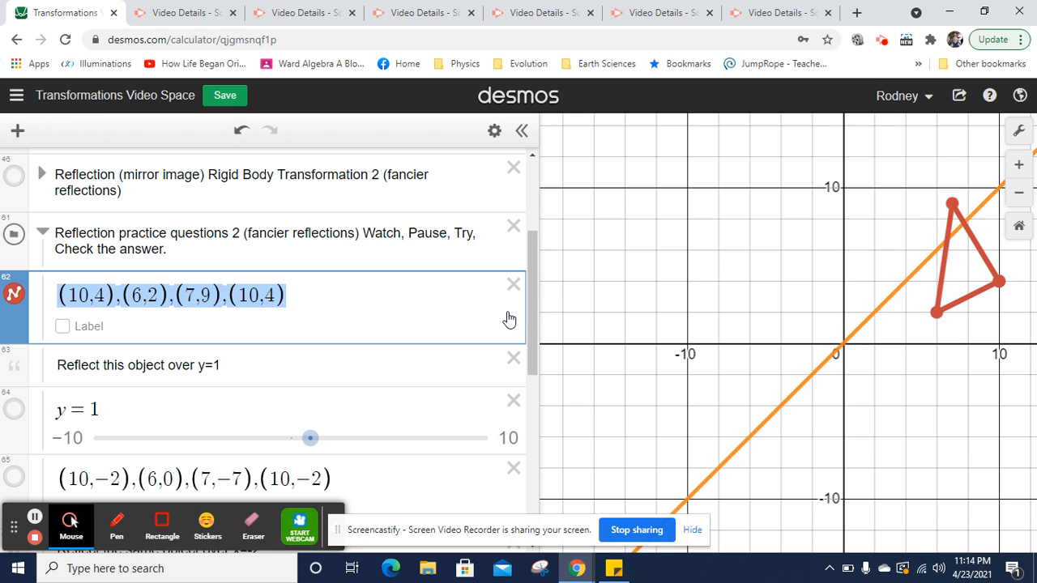
left_click_drag(528, 311, 537, 468)
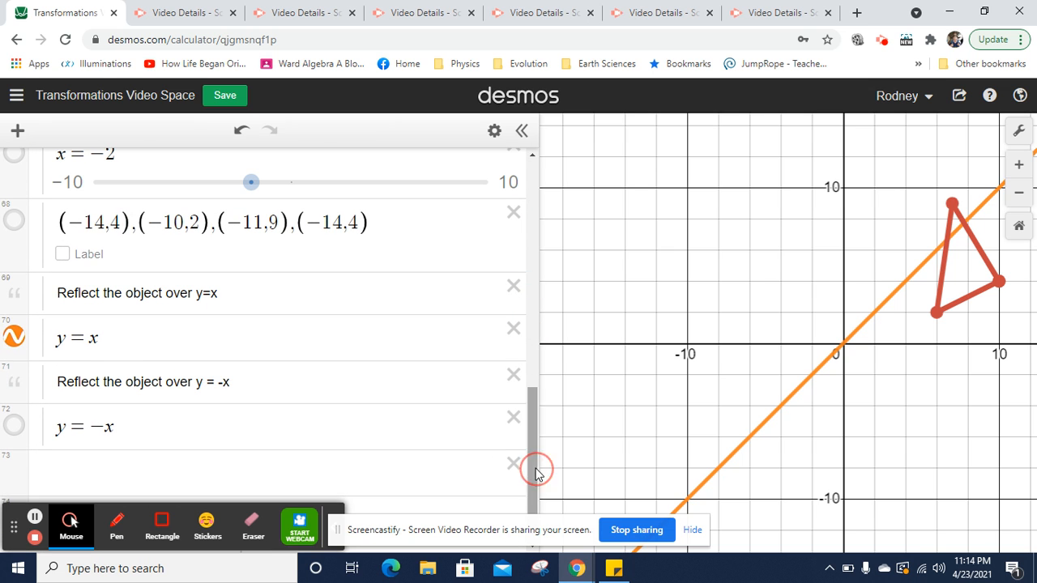
left_click(153, 348)
key("Return")
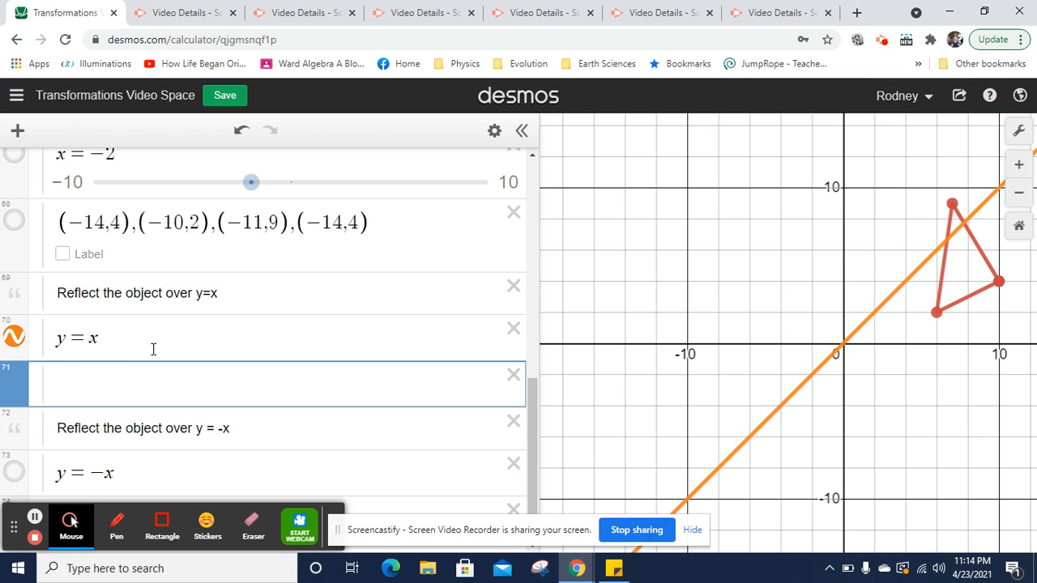
key("ctrl+v")
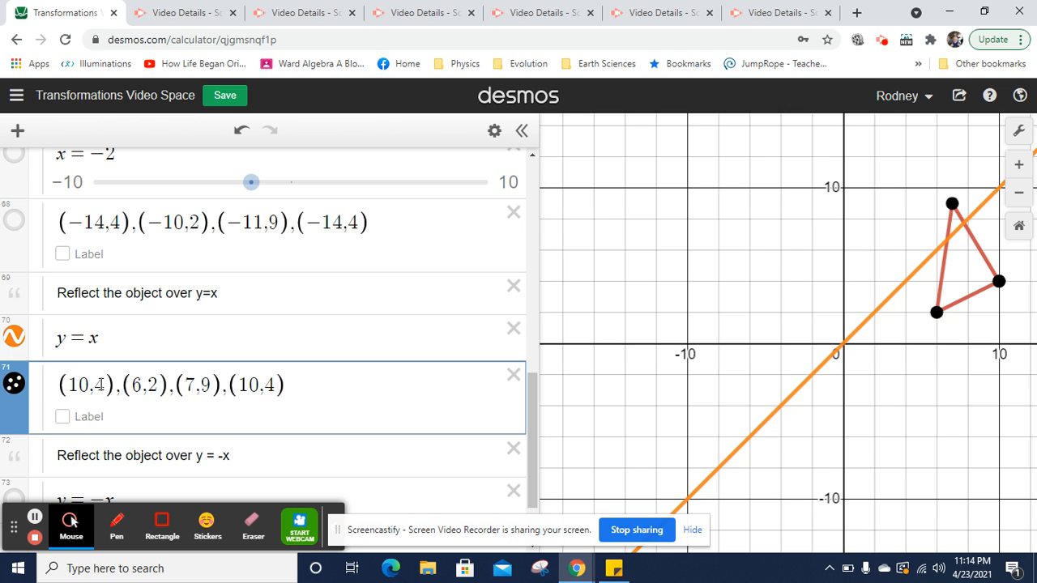
Swap the coordinates of the first point in the copied list below y=x to make it (4,10)
left_click(95, 386)
key("Left")
key("BackSpace")
key("BackSpace")
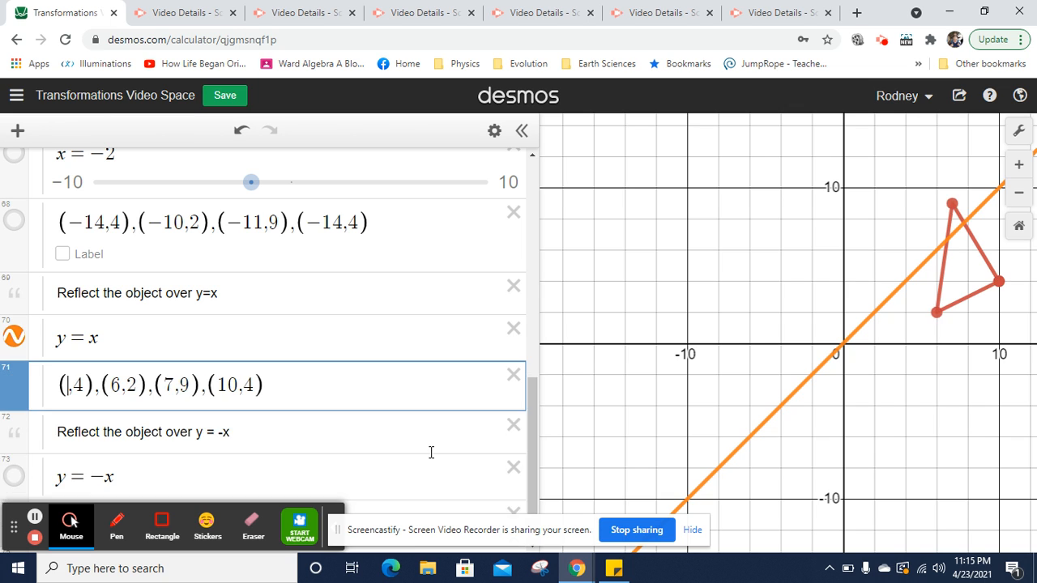
type("4")
key("Right")
key("Right")
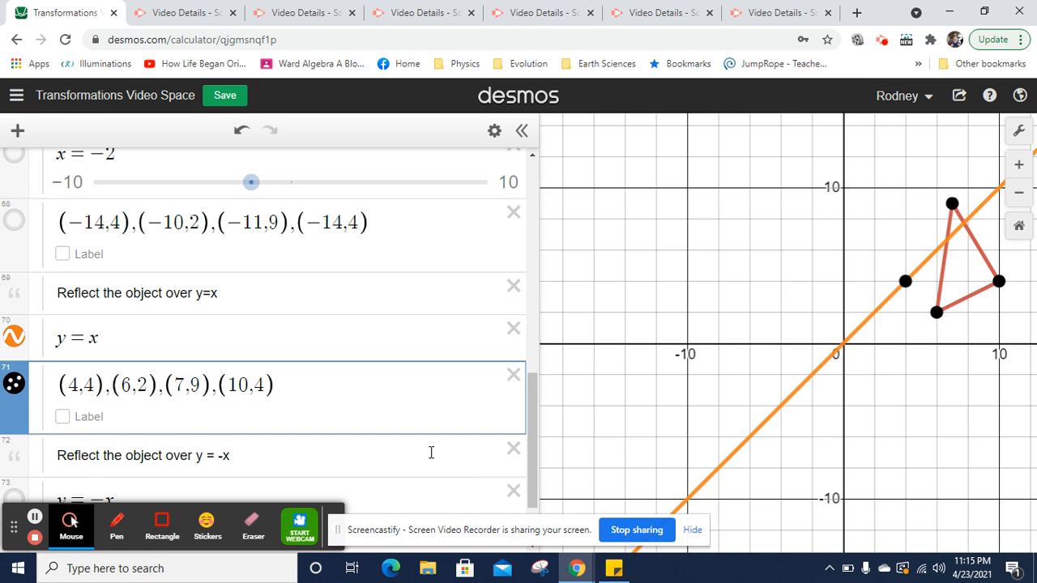
key("BackSpace")
type("10")
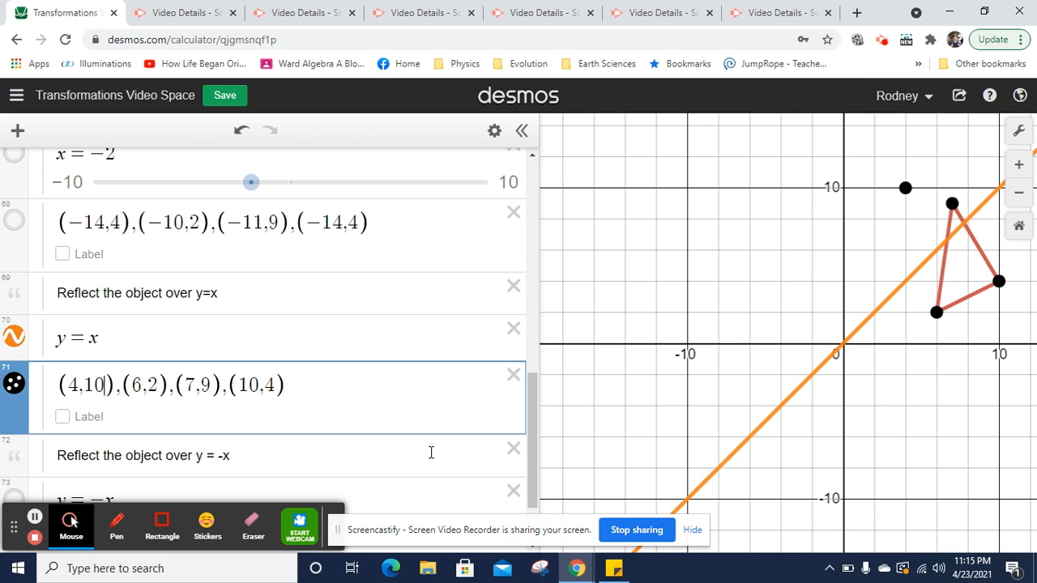
Swap the coordinates of the second point in the y=x list to make it (2,6)
key("Right")
key("Right")
key("Right")
key("Right")
key("BackSpace")
type("2")
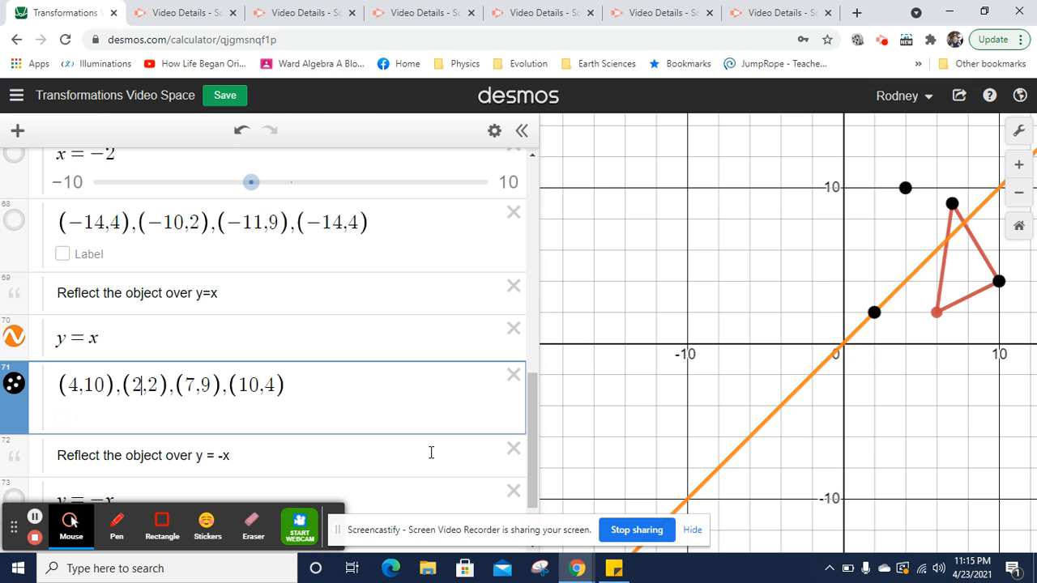
key("Right")
key("Right")
type(",6")
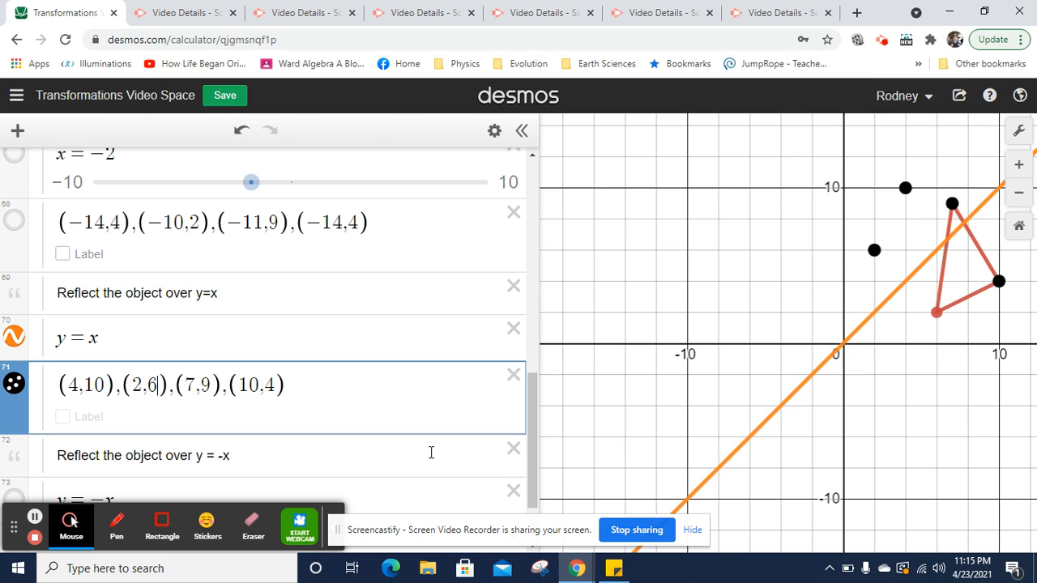
Swap the coordinates of the third point in the y=x list to make it (9,7)
key("Right")
key("Right")
key("Right")
key("Right")
key("BackSpace")
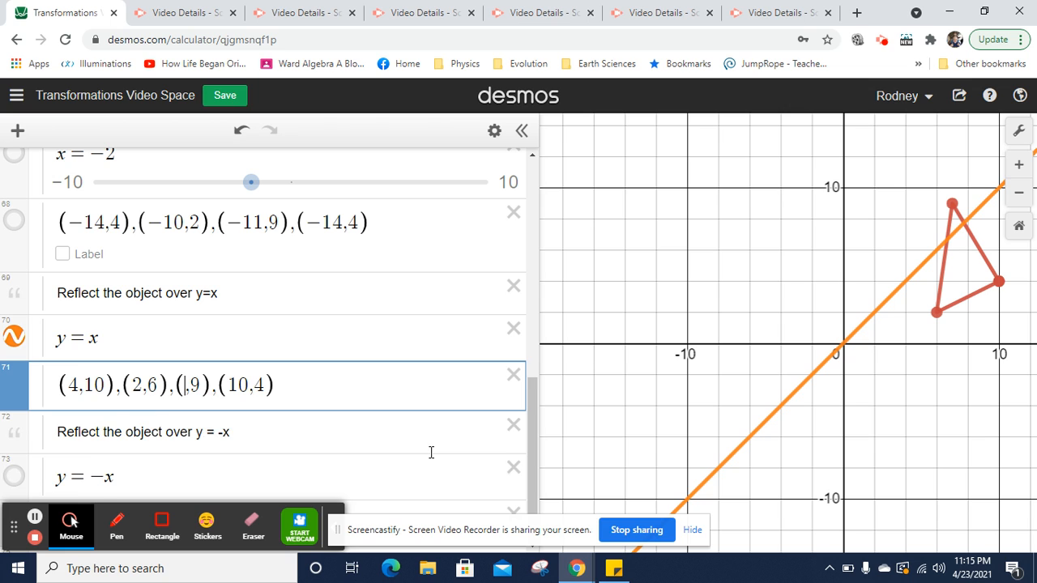
type("9")
key("Right")
key("BackSpace")
type("7")
Swap the coordinates of the last point in the y=x list to make it (4,10)
key("Right")
key("Right")
key("Right")
key("Right")
key("Right")
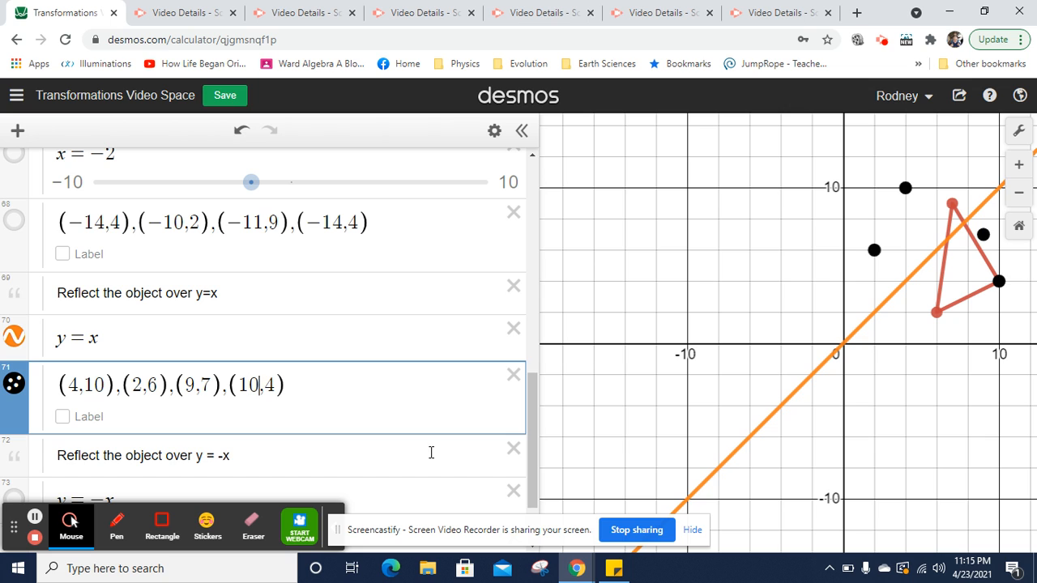
key("BackSpace")
key("BackSpace")
type("4")
key("Right")
key("Right")
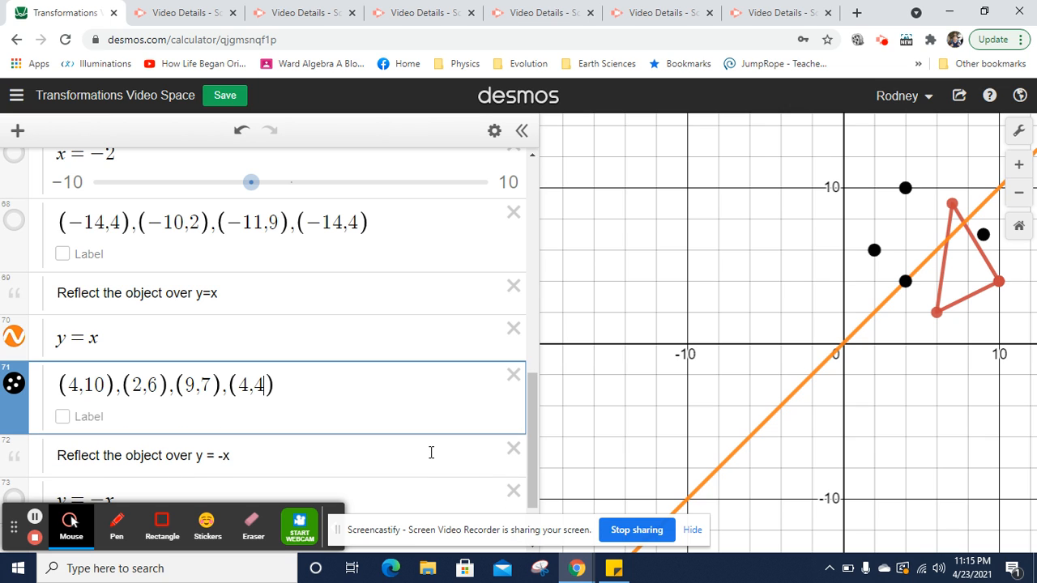
key("BackSpace")
key("BackSpace")
type(",10")
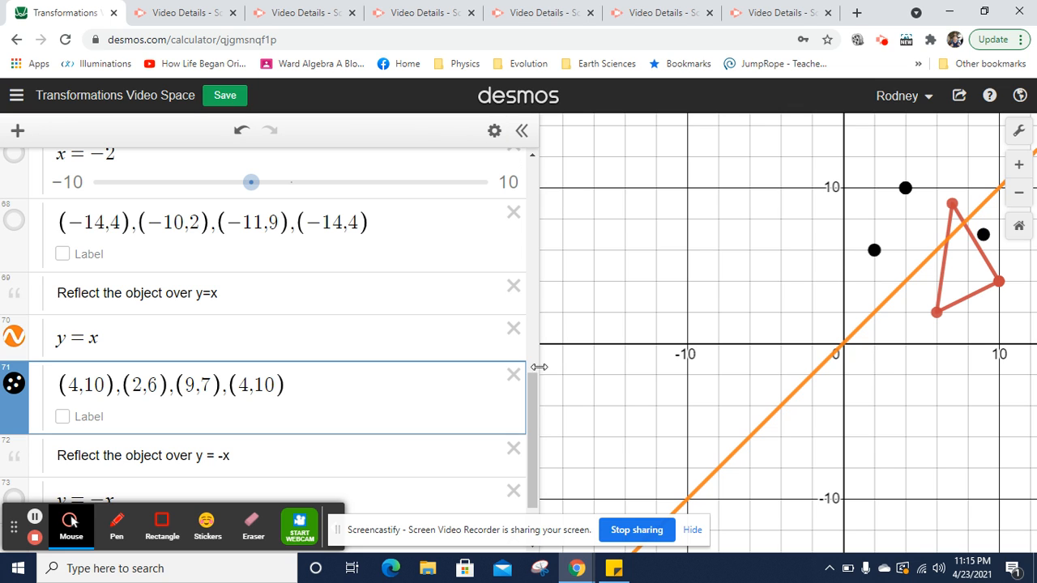
Turn on connecting lines for the points reflected over y=x and finish editing the list settings
left_click_drag(532, 383, 531, 428)
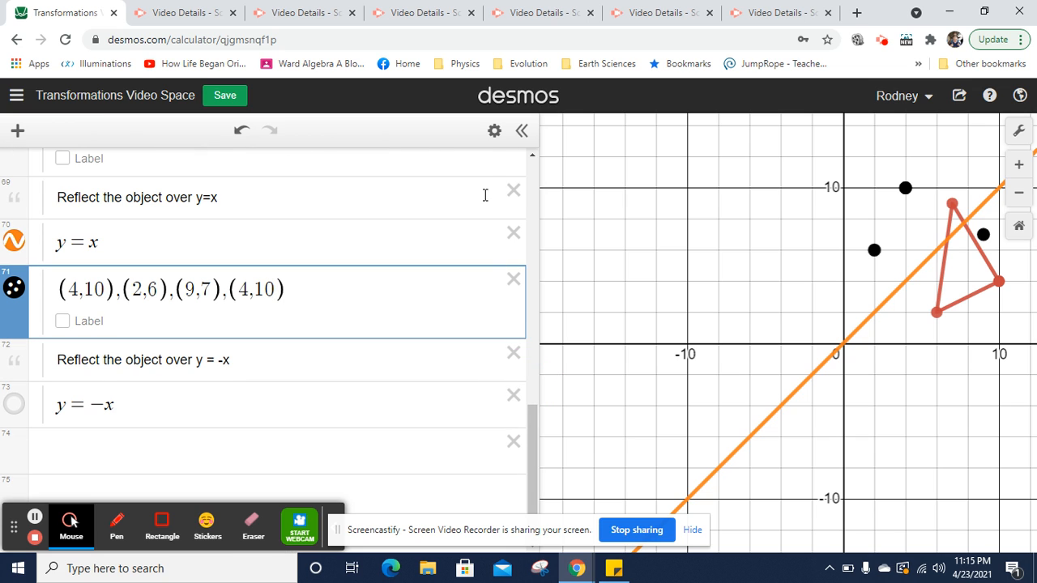
left_click(493, 132)
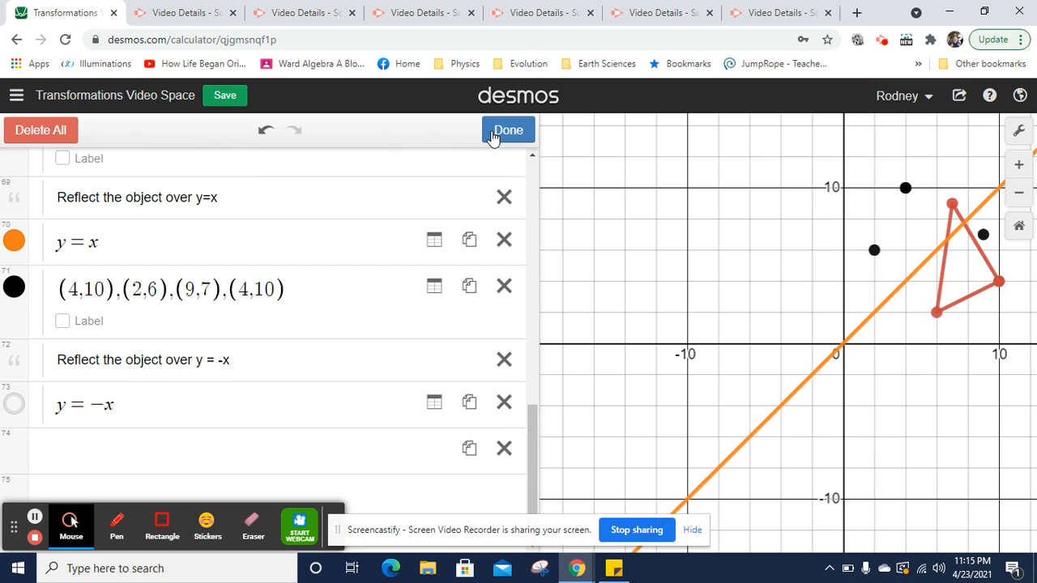
left_click(16, 287)
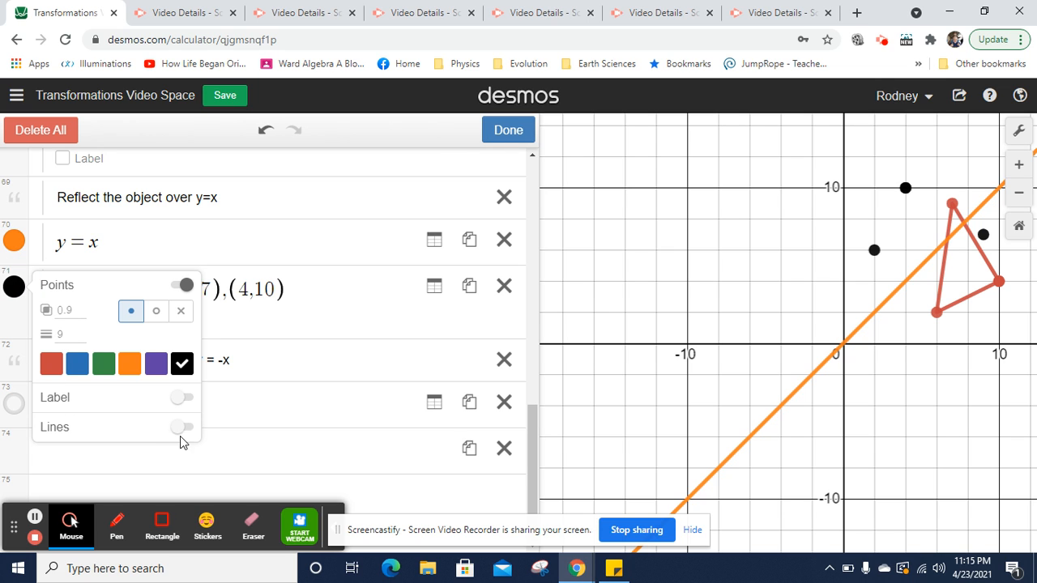
left_click(185, 429)
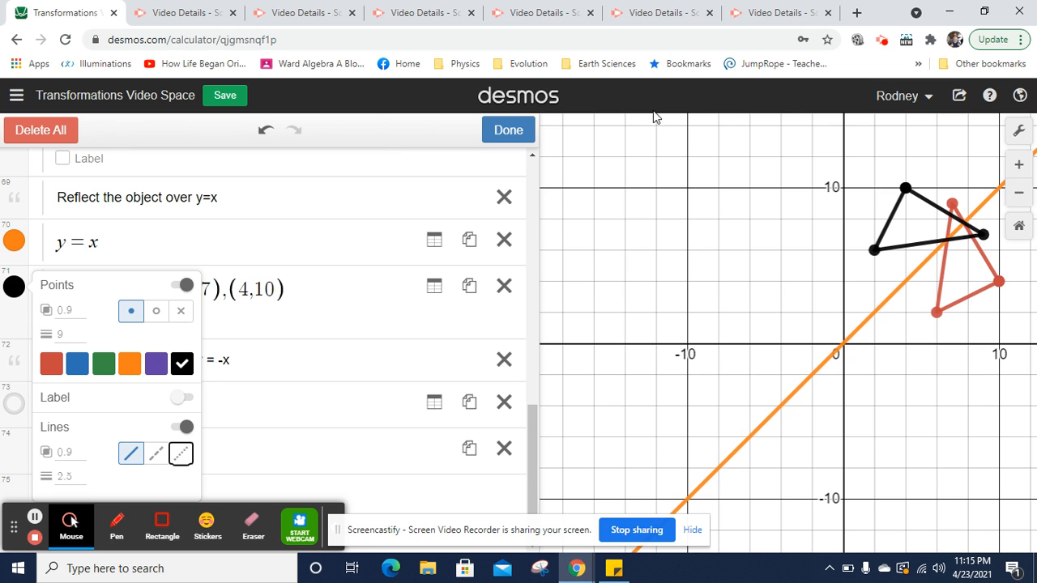
left_click(518, 130)
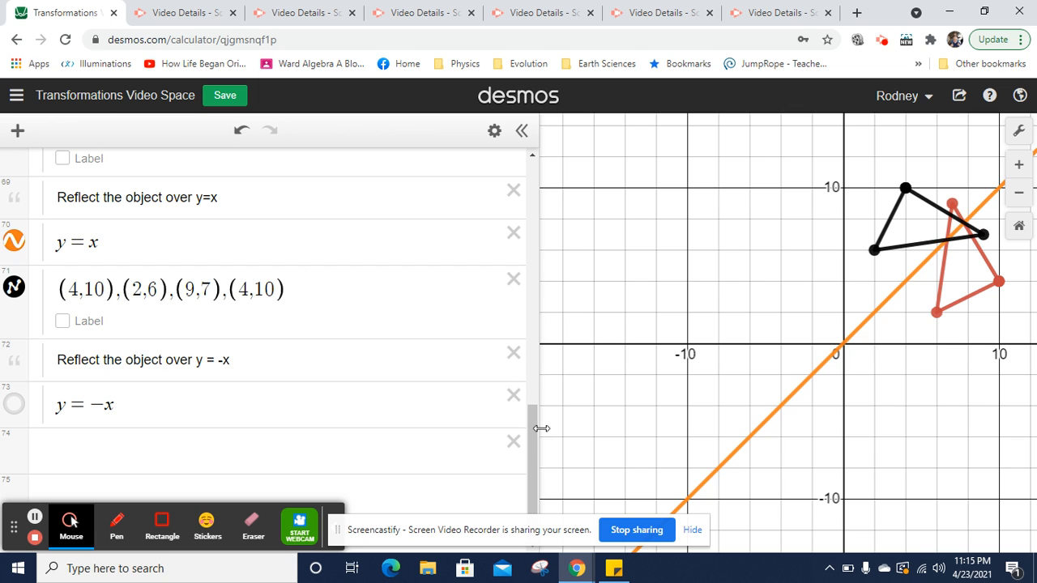
Paste the original triangle's point list into a new expression directly below y=-x
left_click(193, 417)
key("Return")
key("ctrl+v")
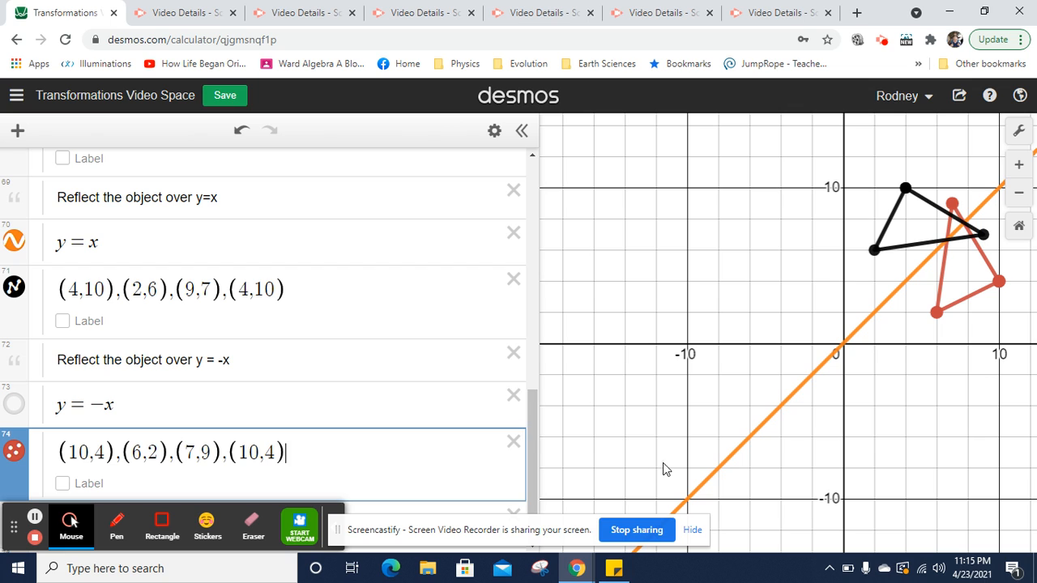
Hide the triangle reflected over y=x and its mirror line, and show the line y=-x
left_click(14, 288)
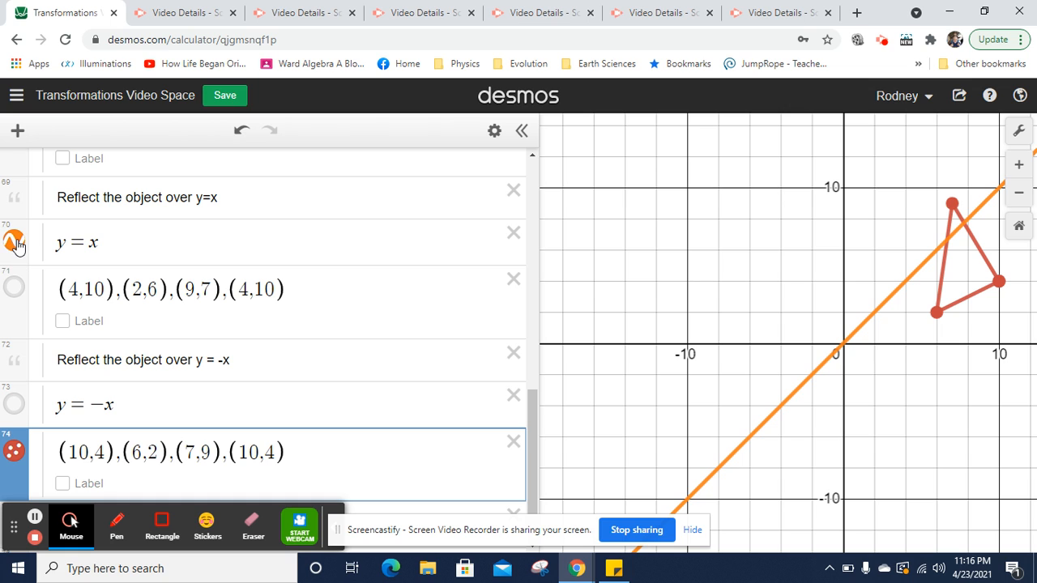
left_click(15, 242)
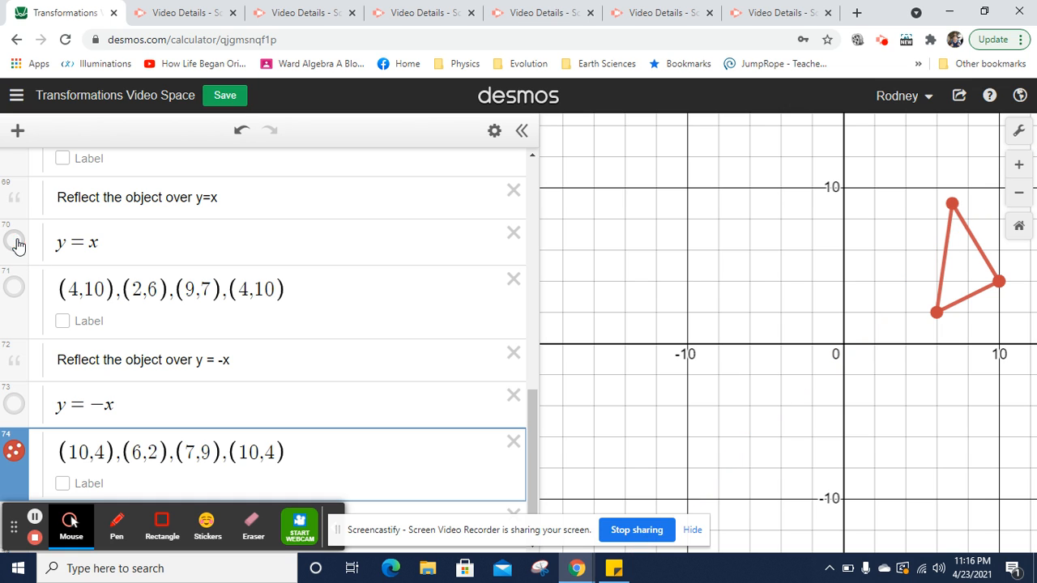
left_click(15, 404)
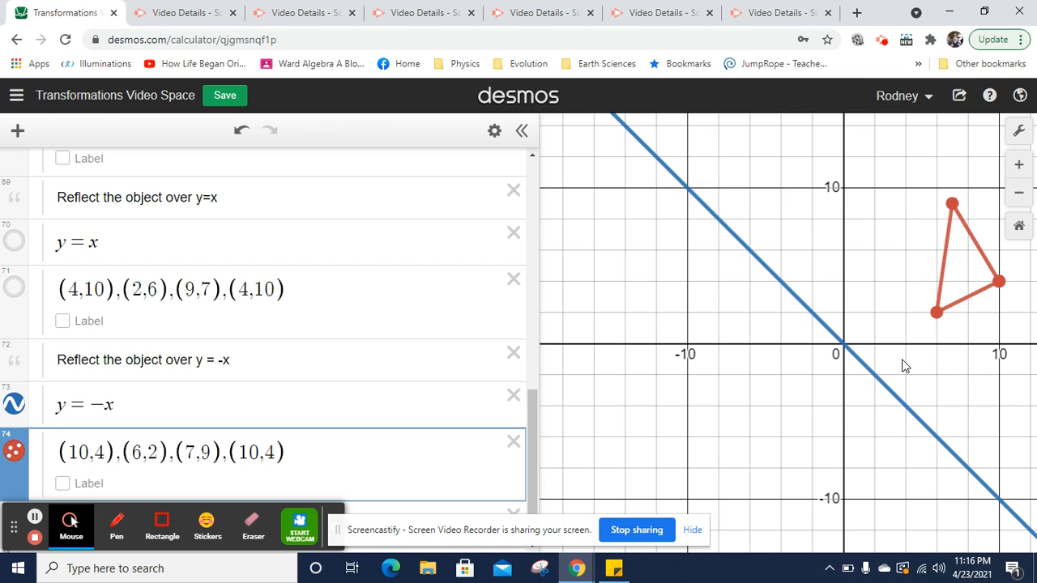
Swap the coordinates of the first point in the list below y=-x to make it (4,10)
left_click_drag(530, 420, 531, 444)
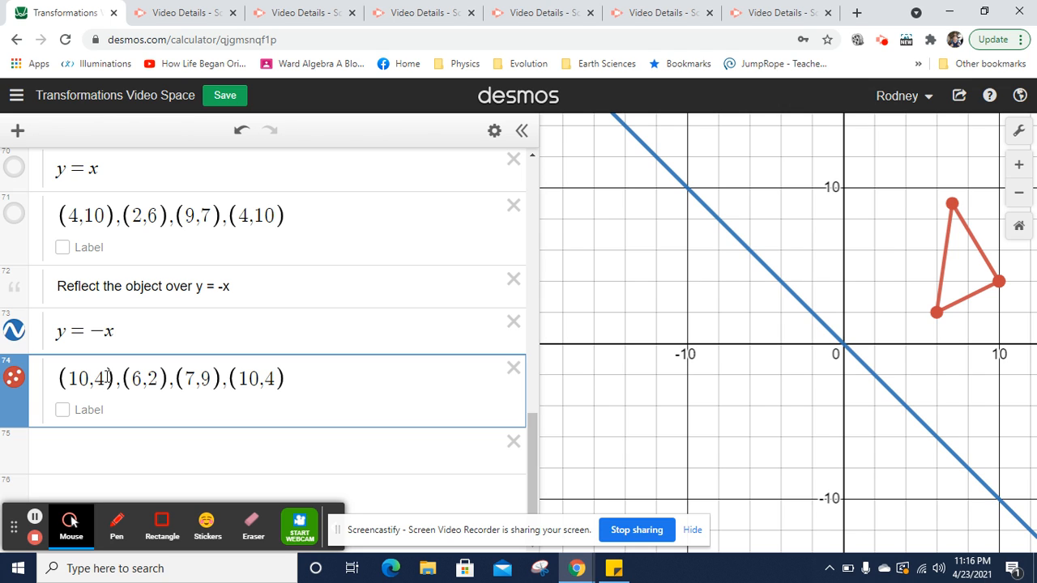
key("Left")
key("BackSpace")
key("BackSpace")
type("4")
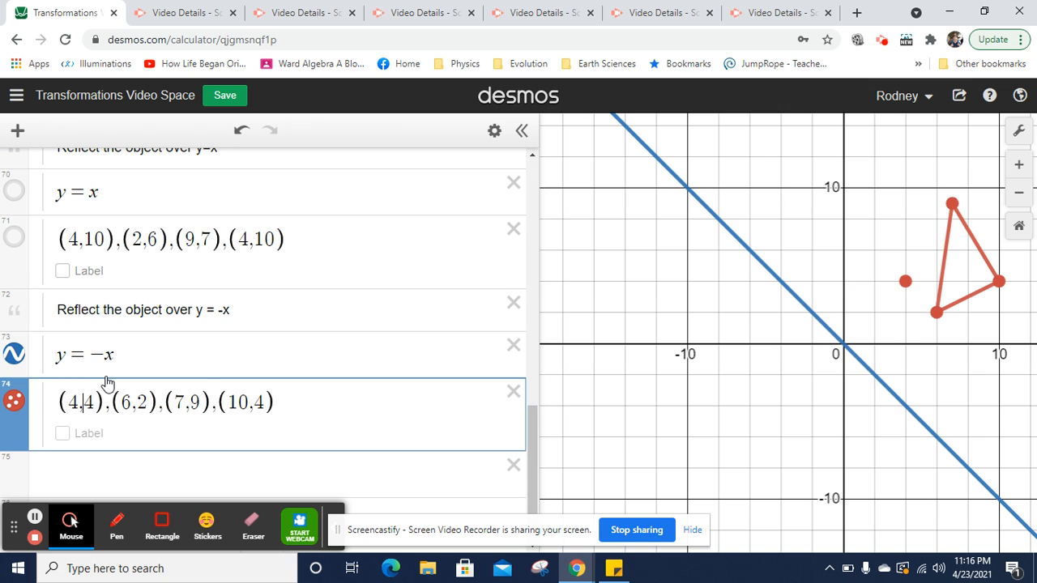
key("BackSpace")
type("10")
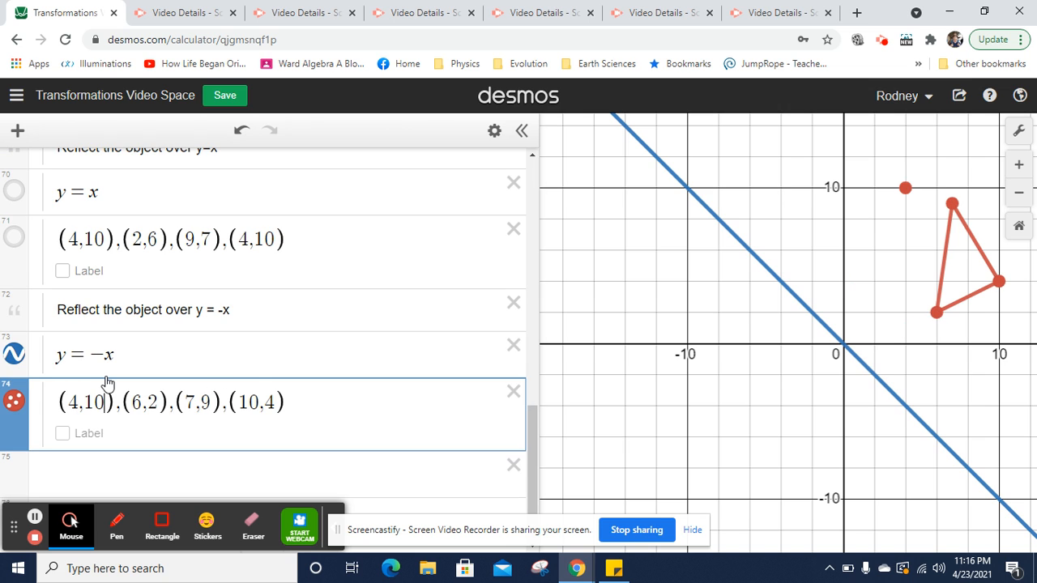
Negate both coordinates of the first point in the y=-x list to make it (-4,-10)
key("Left")
key("Left")
key("Left")
key("Left")
type("-")
key("Right")
key("Right")
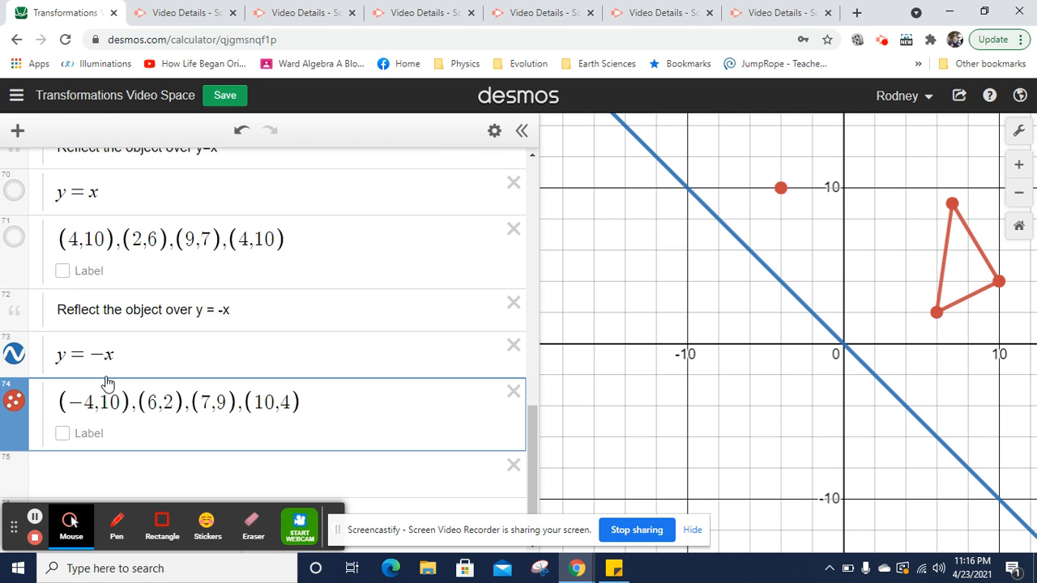
type("-")
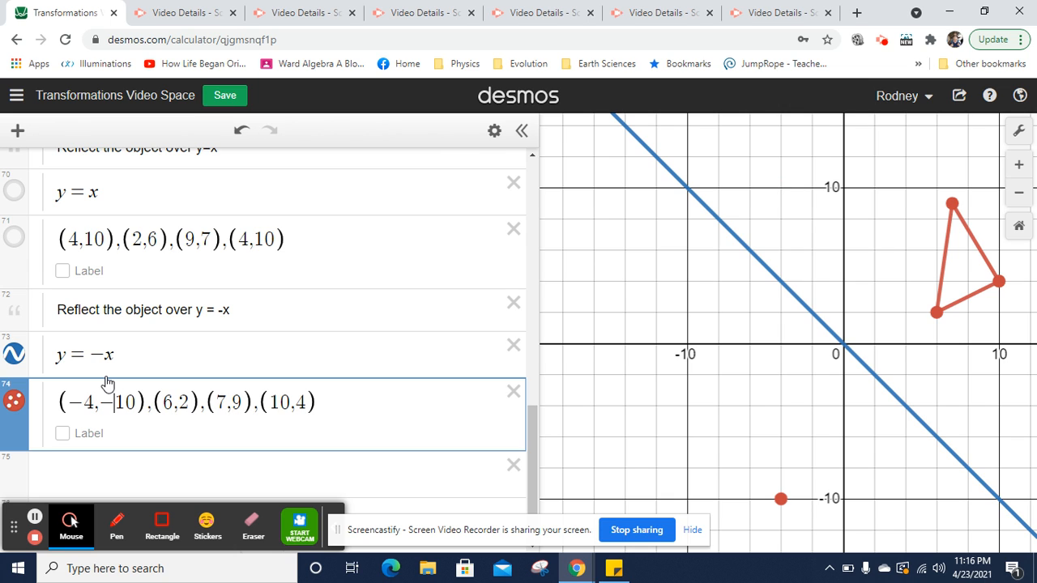
Swap the coordinates of the second point in the list below y=-x to make it (2,6)
key("Right")
key("Right")
key("Right")
type("2")
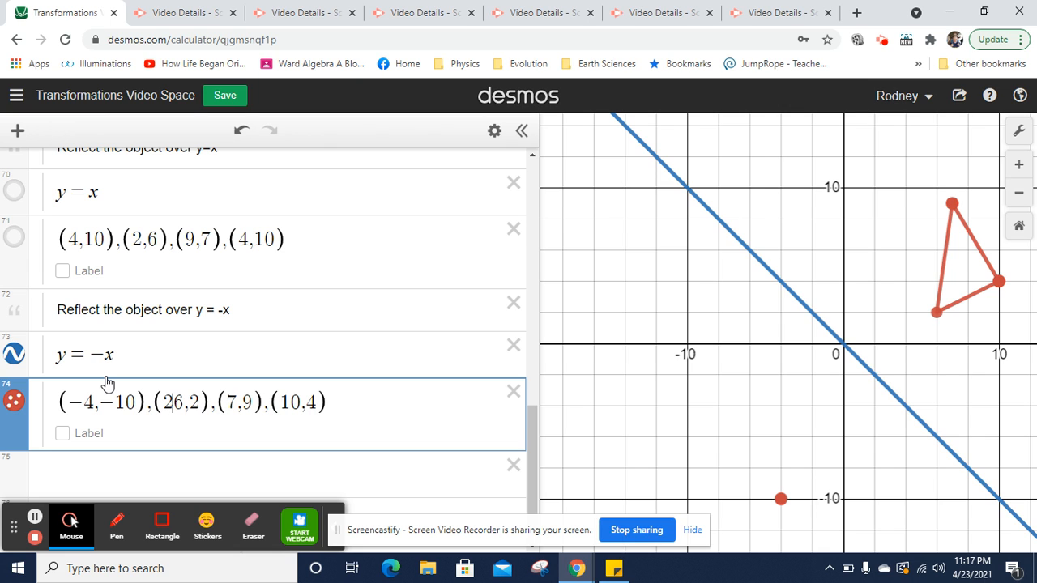
type(",")
key("Right")
key("Right")
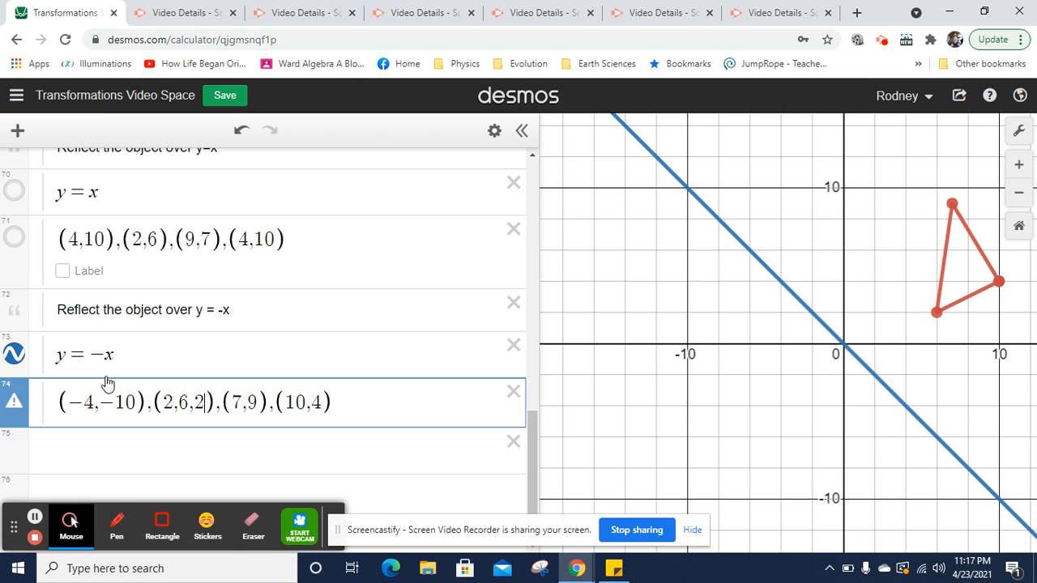
key("BackSpace")
key("BackSpace")
Negate both coordinates of the second point in the y=-x list to make it (-2,-6)
key("Left")
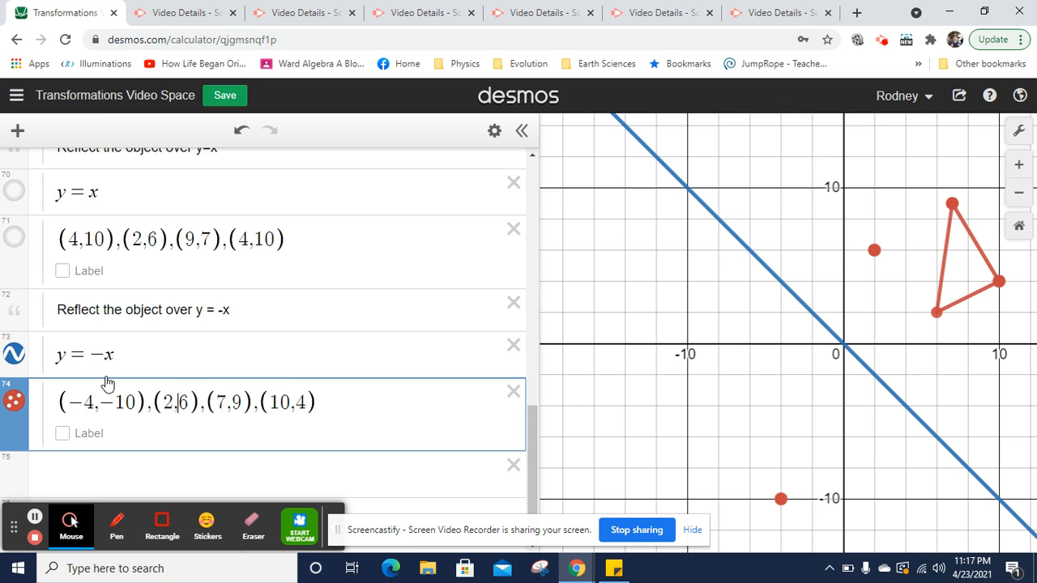
type("-")
key("Left")
key("Left")
key("Left")
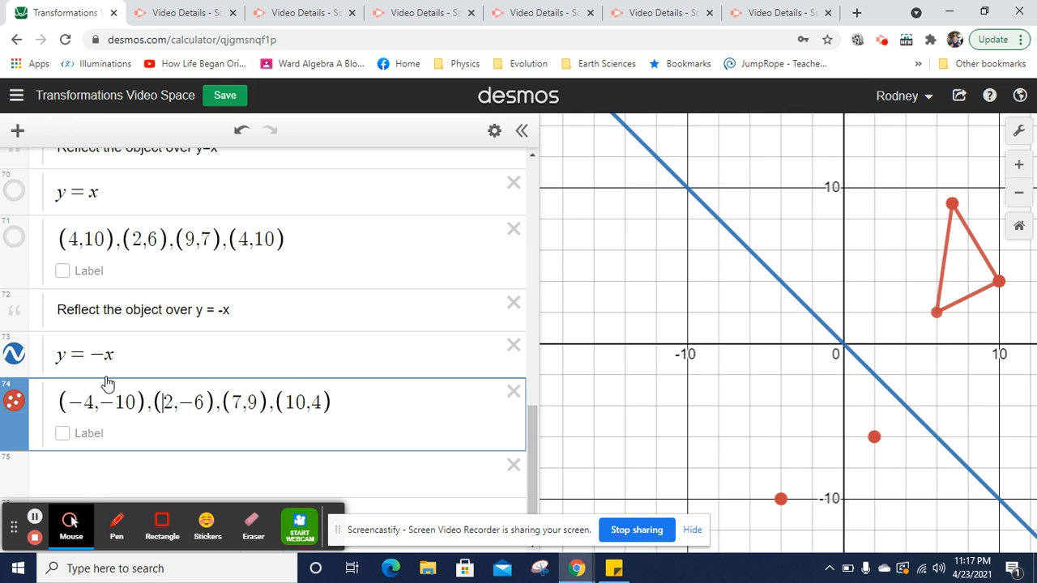
type("-")
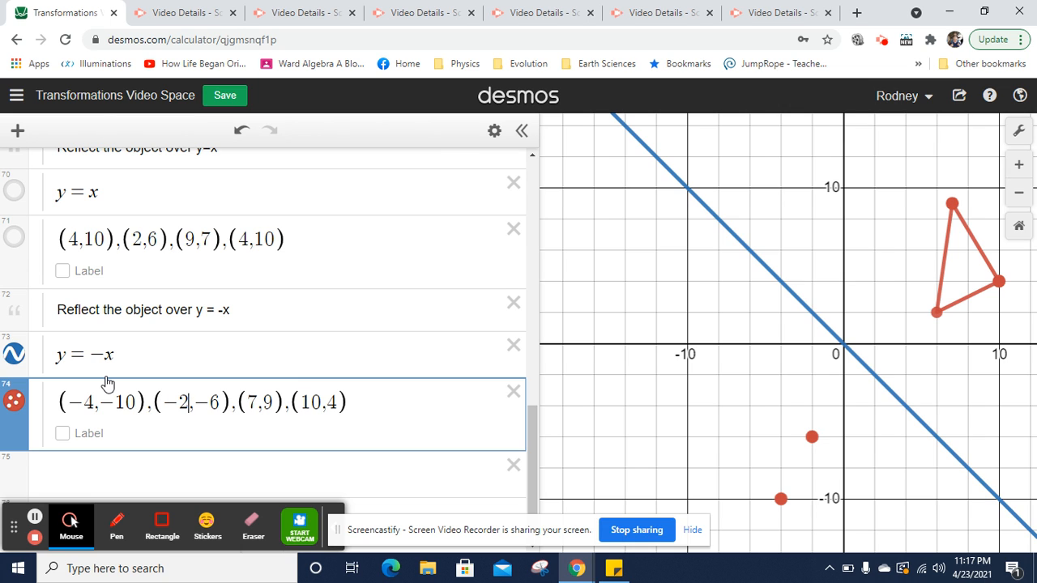
Swap the coordinates of the third point in the list below y=-x to make it (9,7)
key("Right")
key("Right")
key("Right")
key("Right")
type("9,")
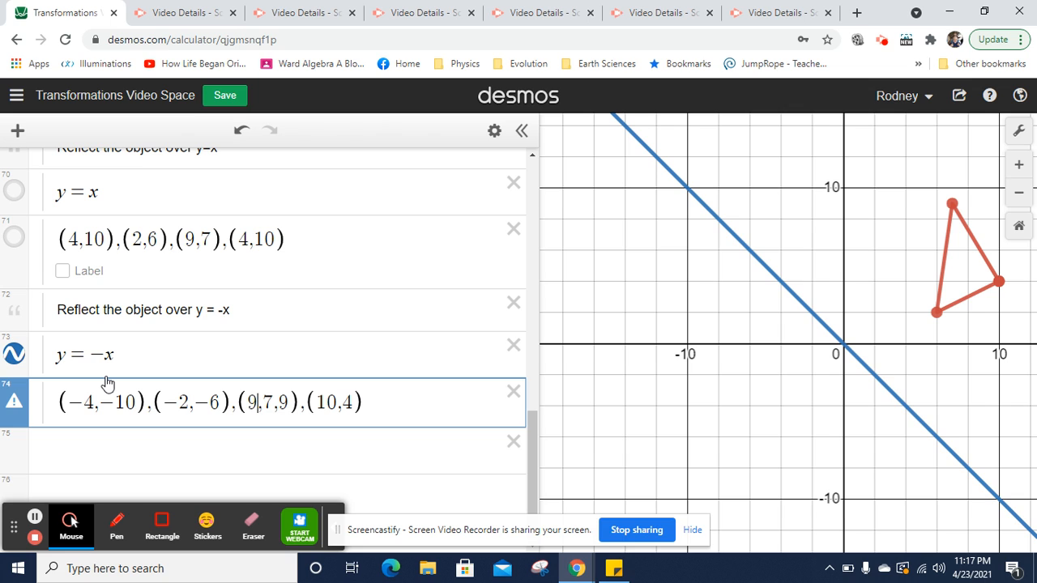
key("Right")
key("shift+Right")
key("shift+Right")
key("BackSpace")
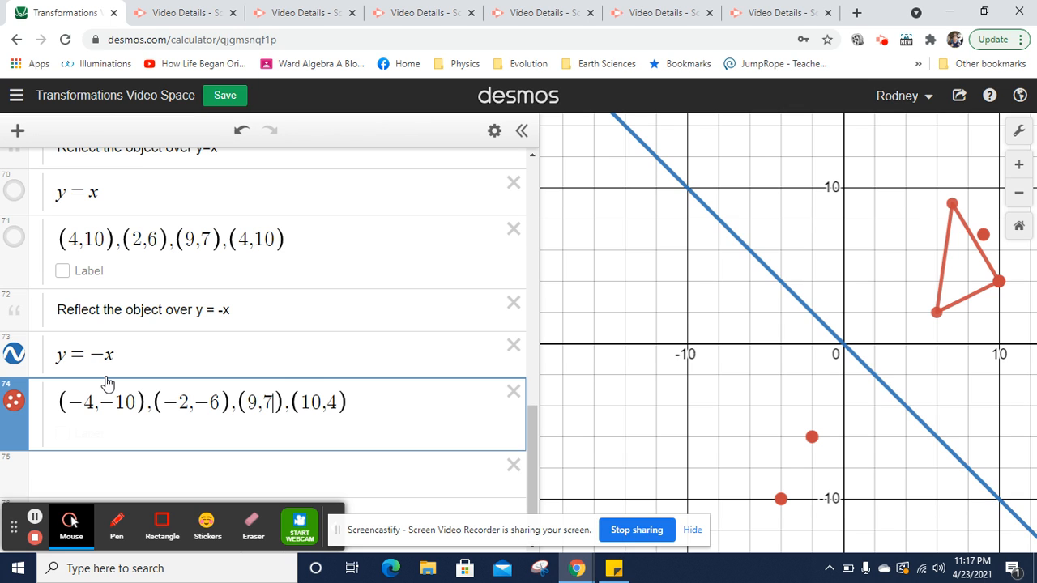
Negate both coordinates of the third point in the y=-x list to make it (-9,-7)
key("Left")
key("Left")
key("Left")
type("-")
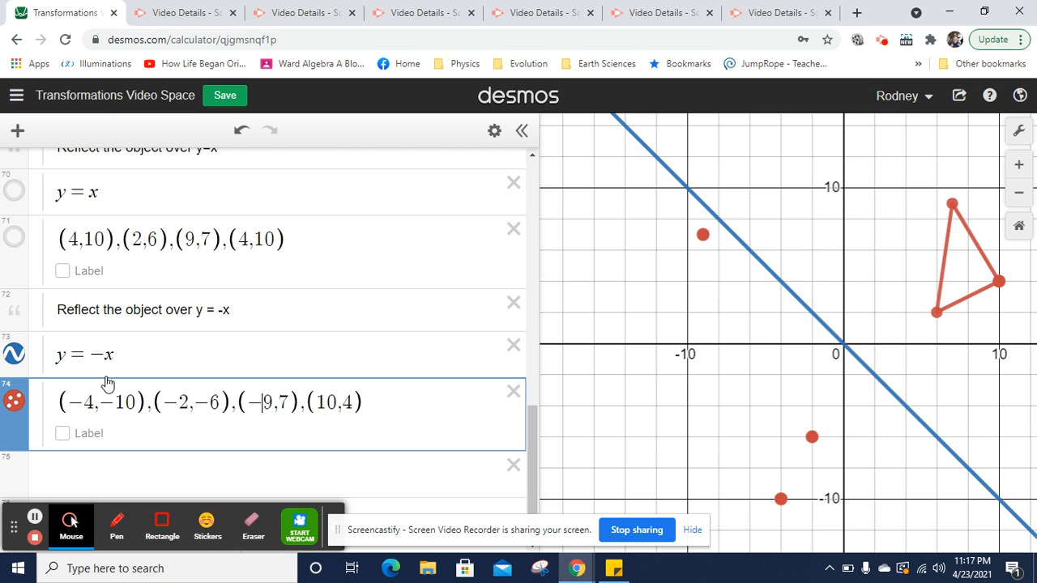
key("Right")
key("Right")
type("-")
Change the last point in the y=-x list to (-4,-10) so the list ends at its starting point
key("Right")
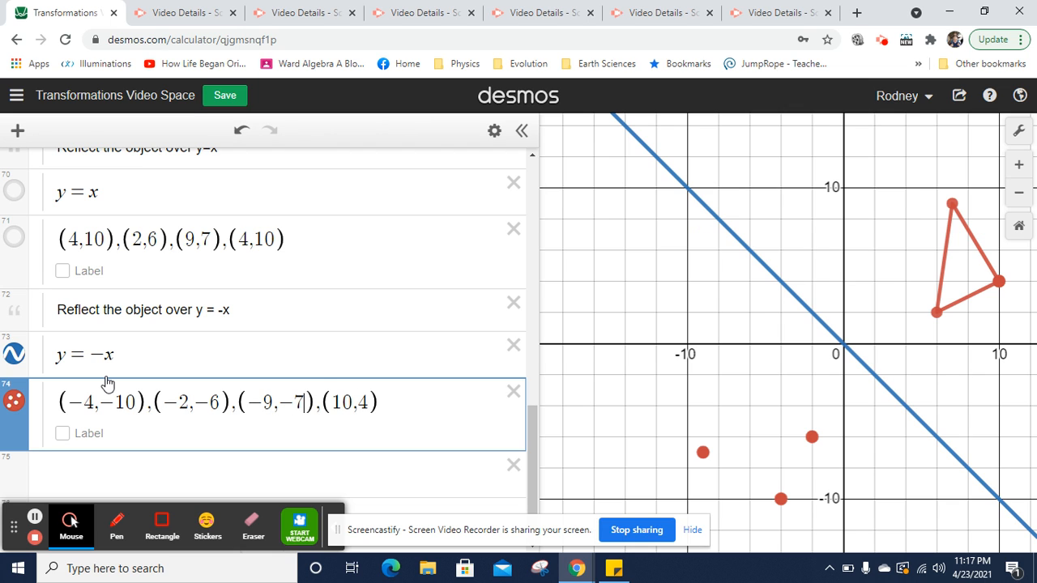
key("shift+Right")
key("shift+Right")
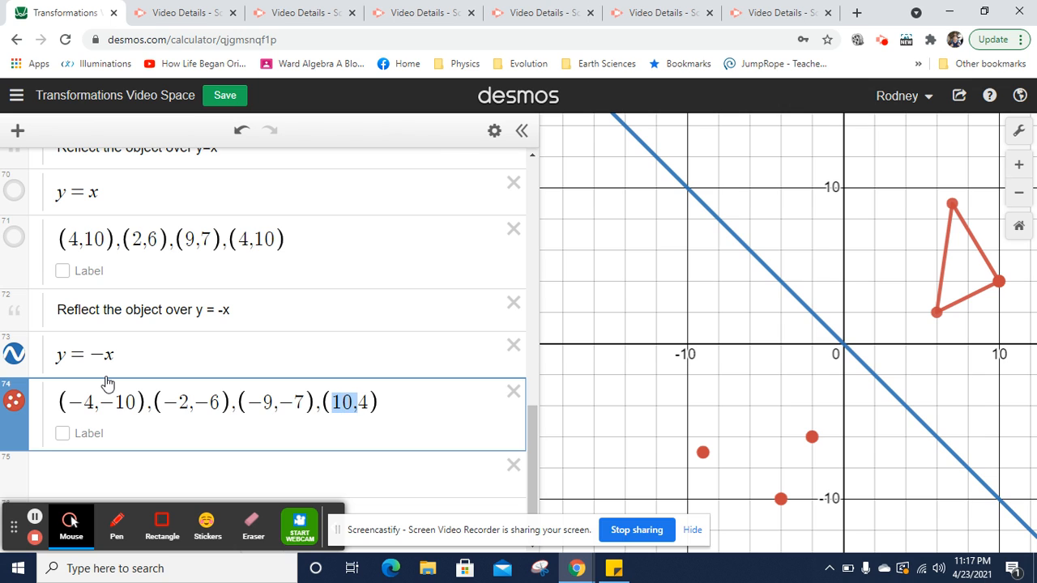
key("BackSpace")
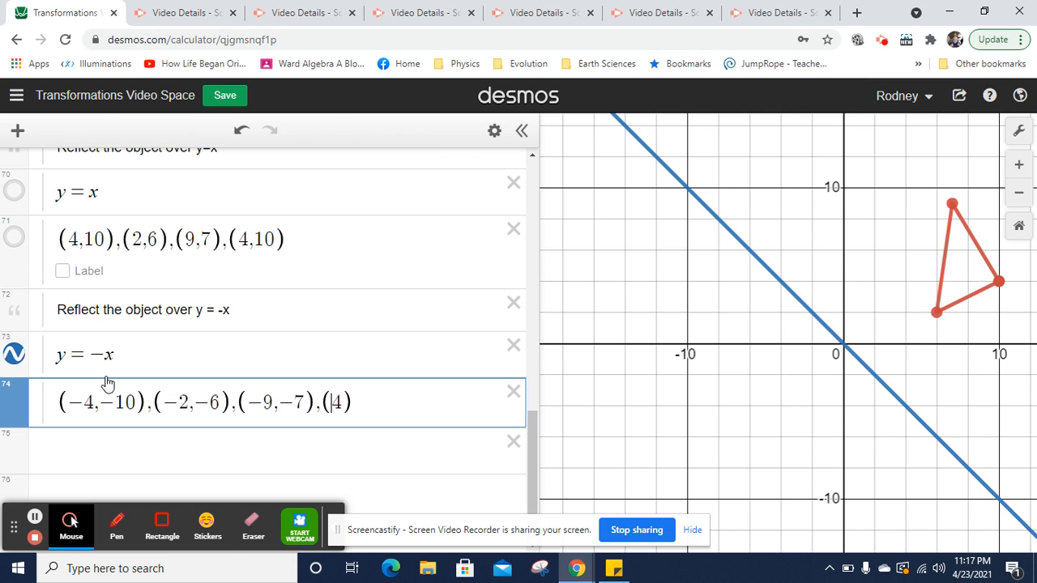
type("-")
key("Right")
type(",-10")
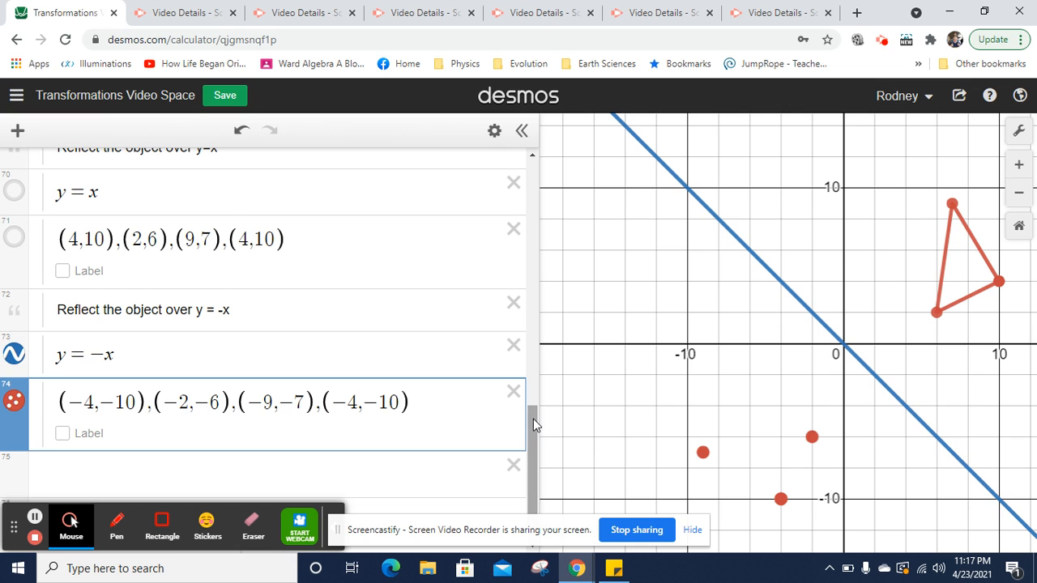
left_click_drag(532, 418, 528, 457)
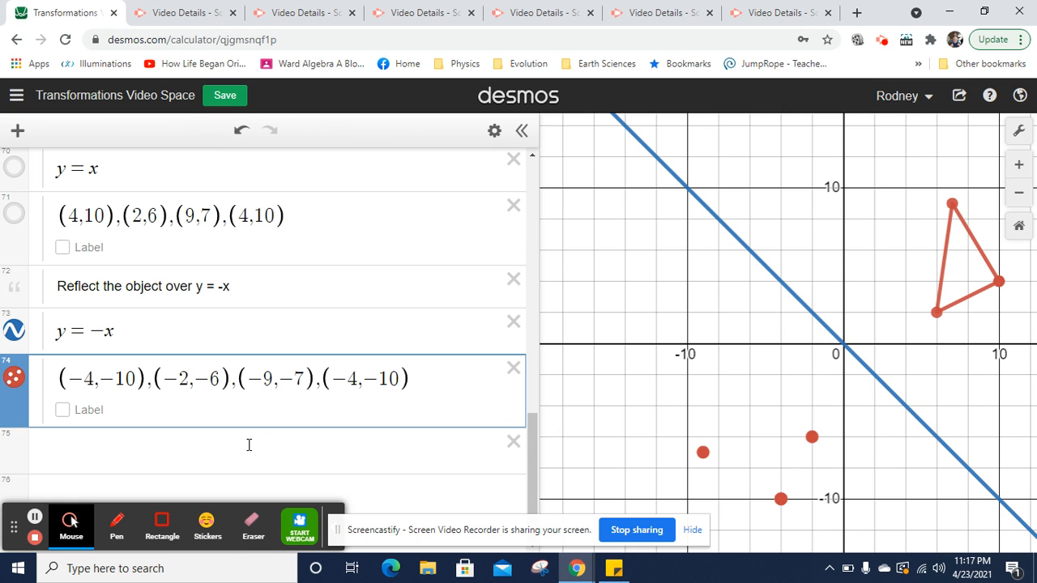
left_click(494, 131)
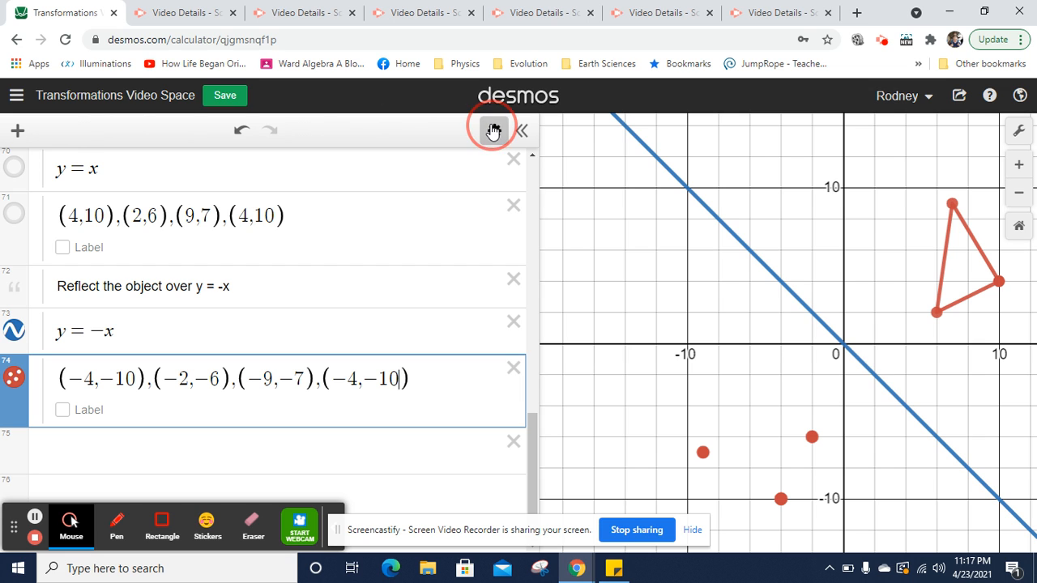
left_click(14, 378)
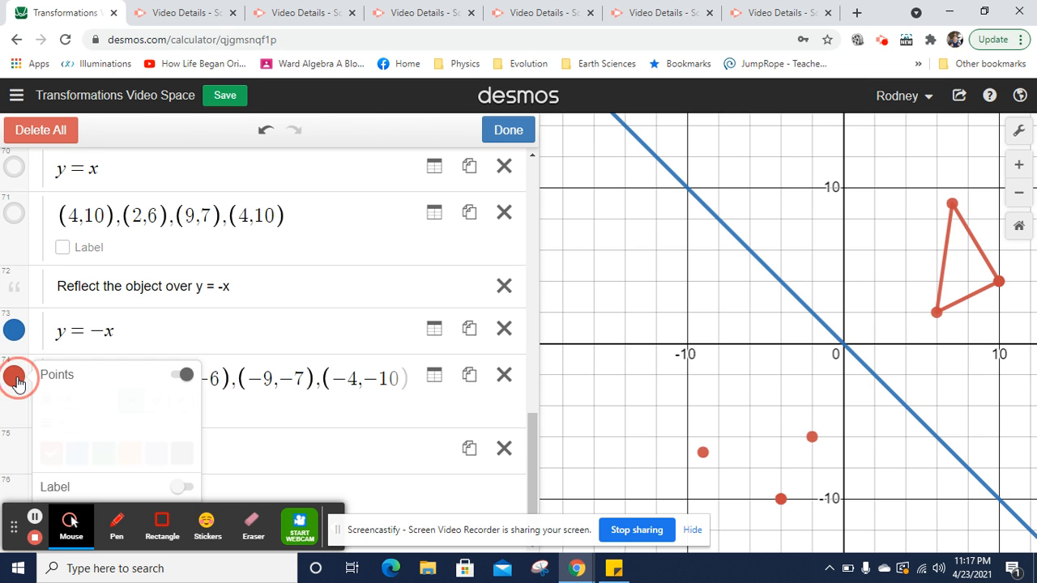
left_click(530, 437)
Add two more blank expressions beneath the empty row that follows the y=-x point list
left_click(308, 460)
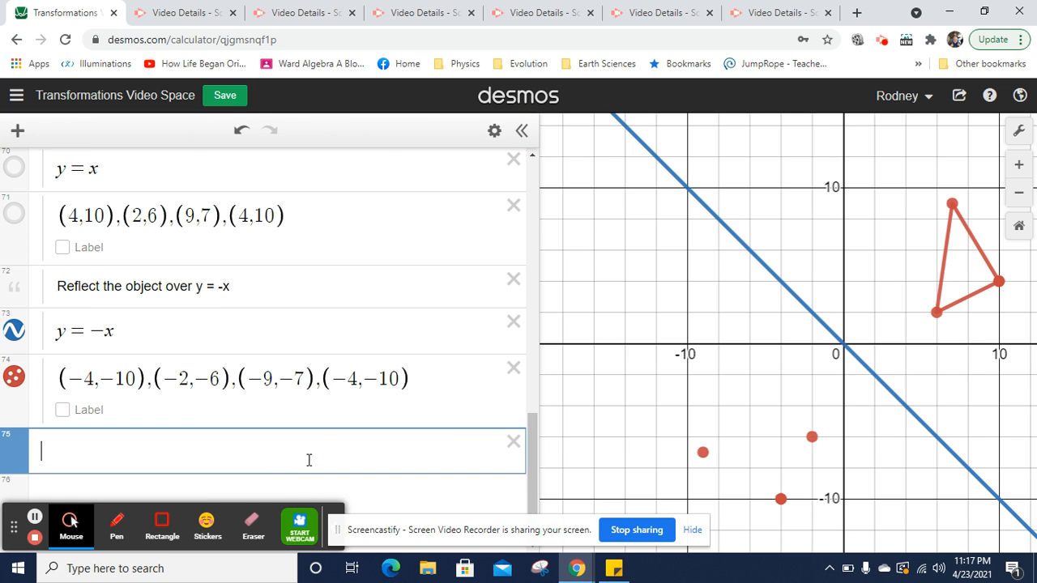
key("Return")
key("Return")
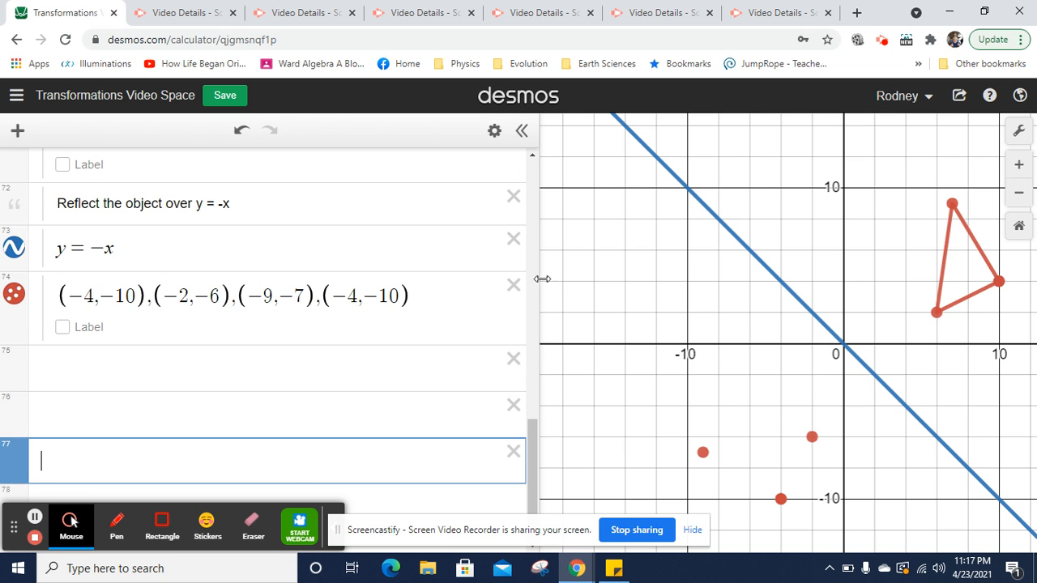
Connect the points of the triangle reflected over y=-x with lines and color it purple
left_click(494, 131)
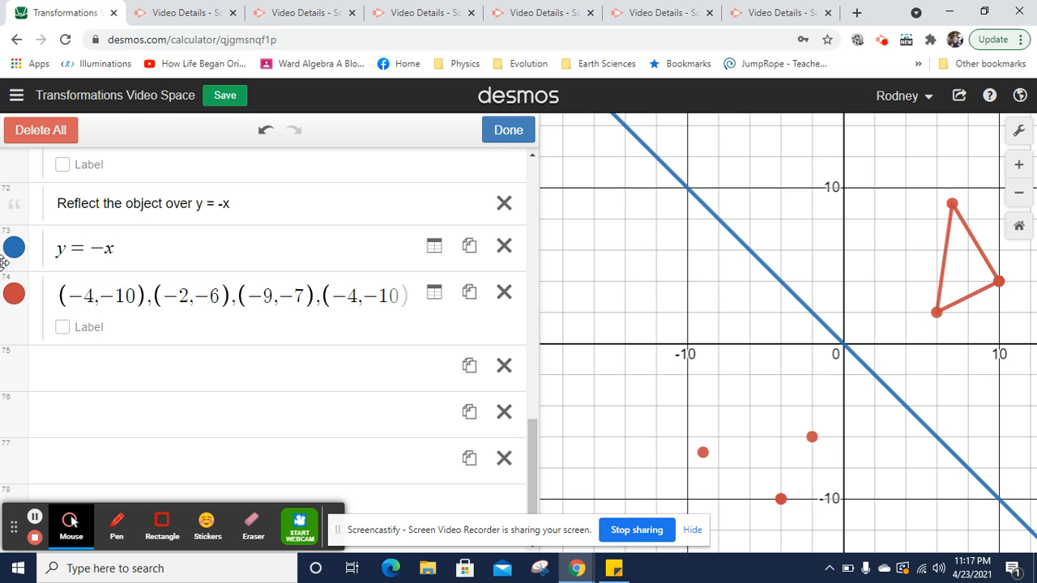
left_click(14, 296)
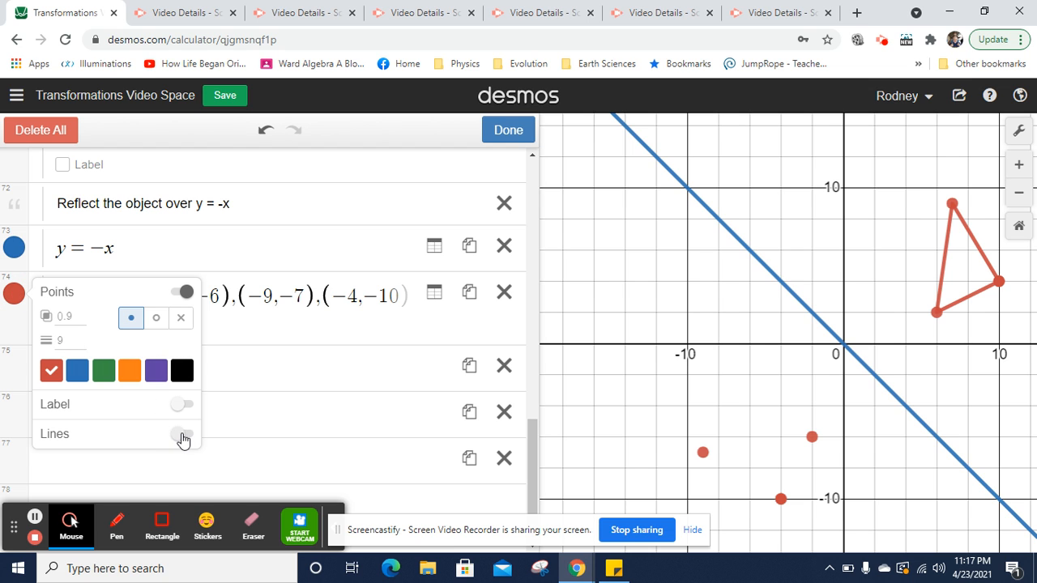
left_click(183, 436)
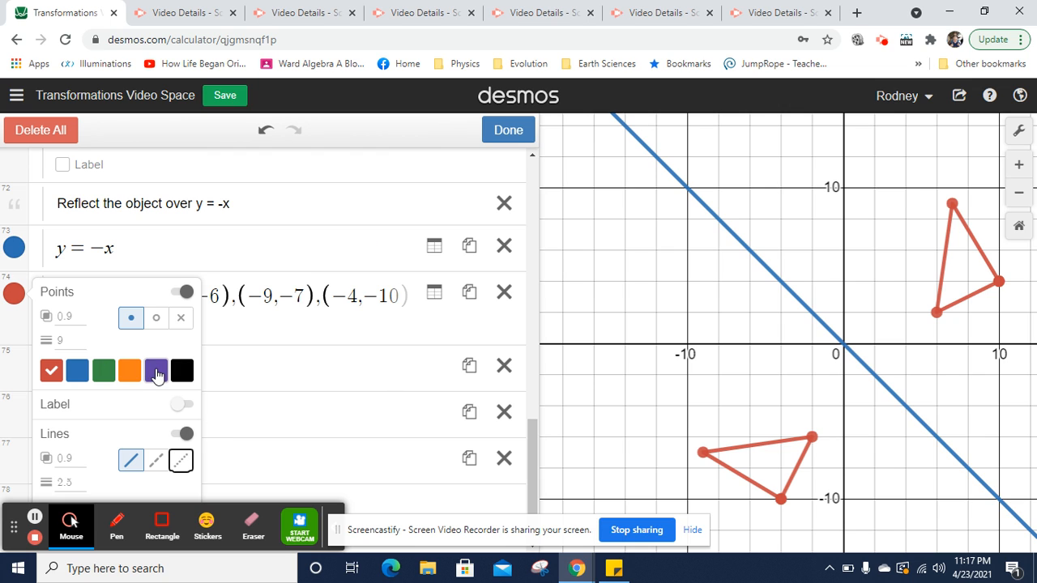
left_click(157, 371)
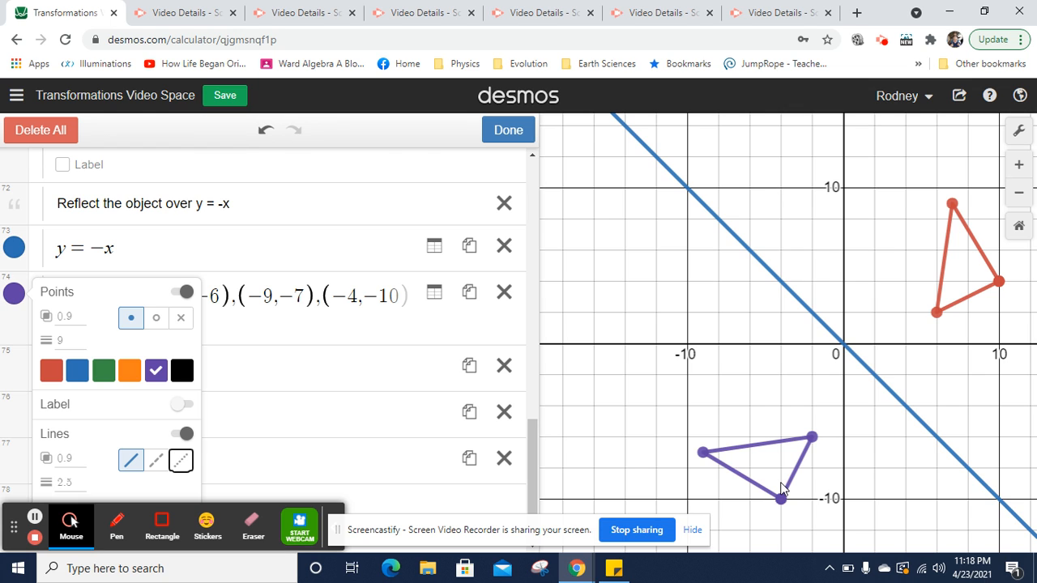
left_click(497, 133)
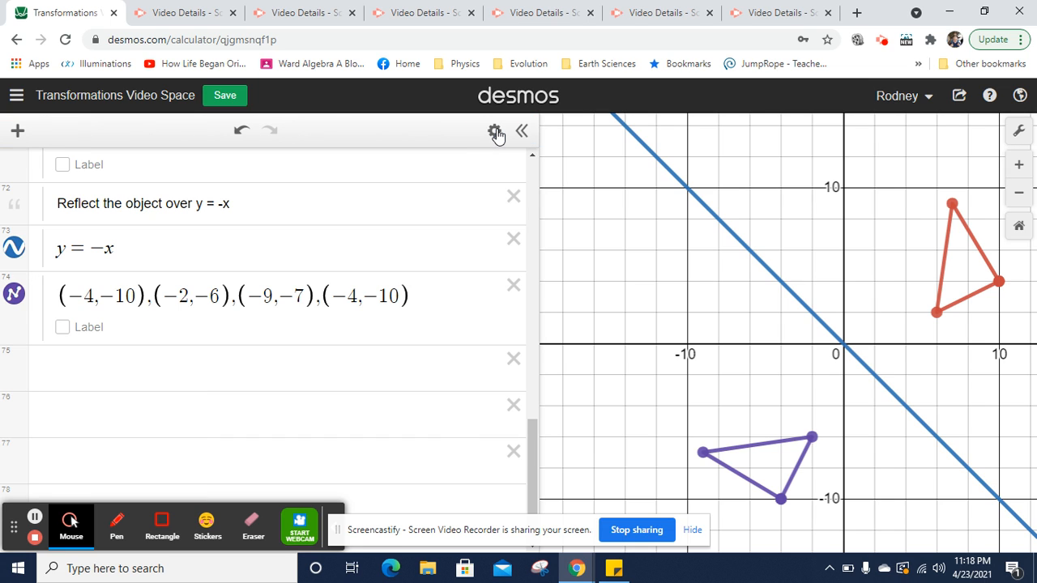